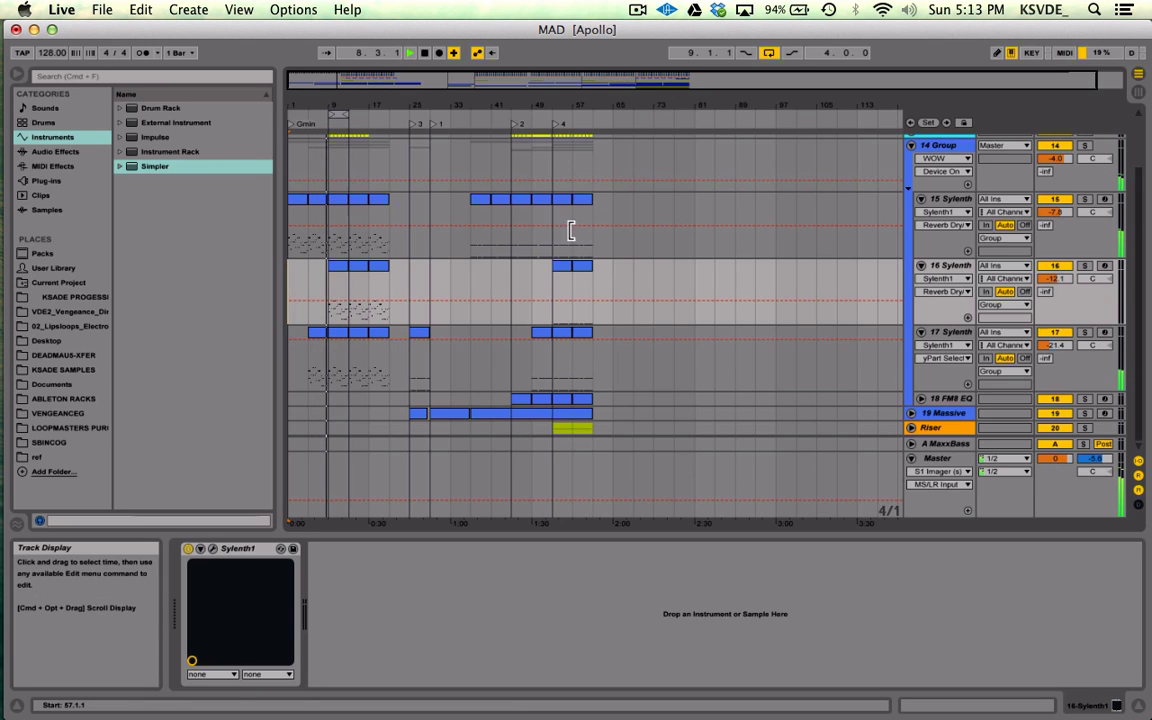
# Stop the arrangement playback and look over the Sylenth tracks inside the 14 Group
pyautogui.scroll(2, 564, 260)
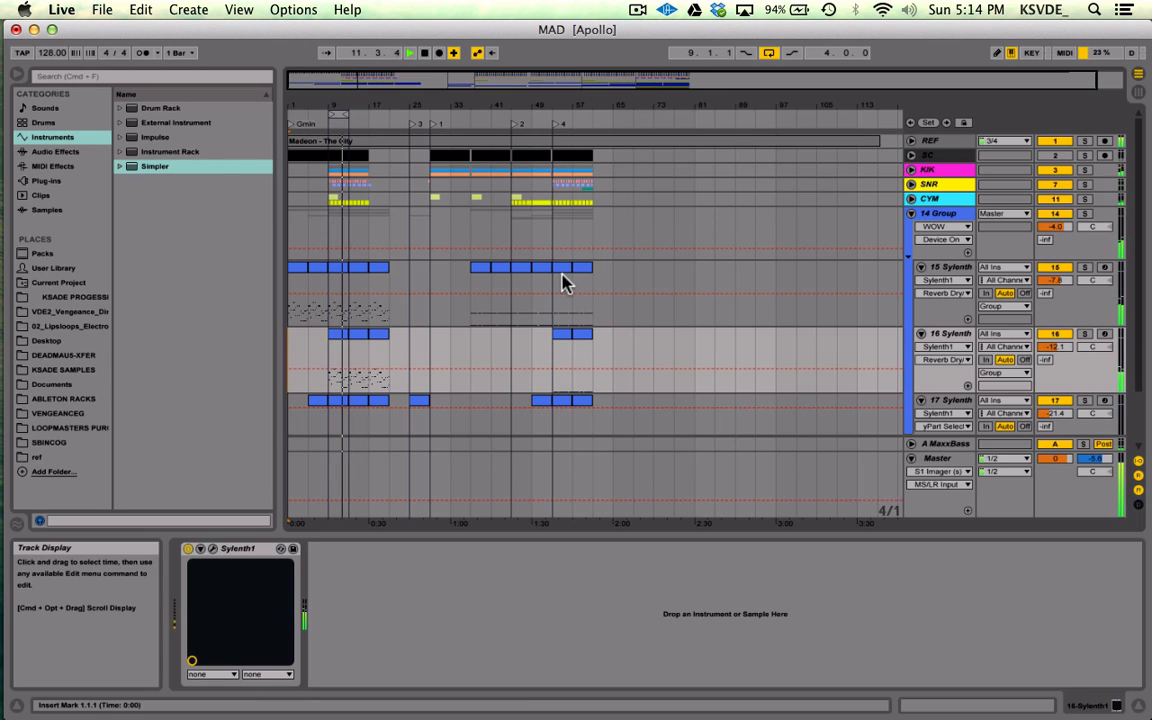
pyautogui.press('space')
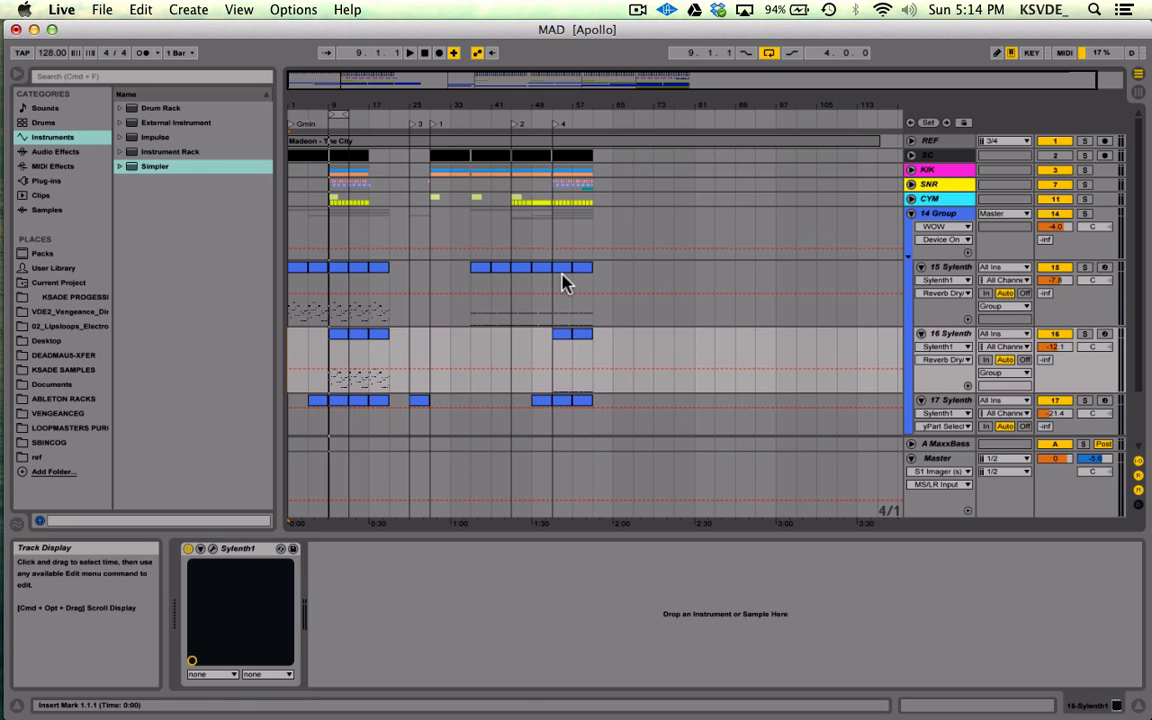
pyautogui.scroll(-2, 563, 283)
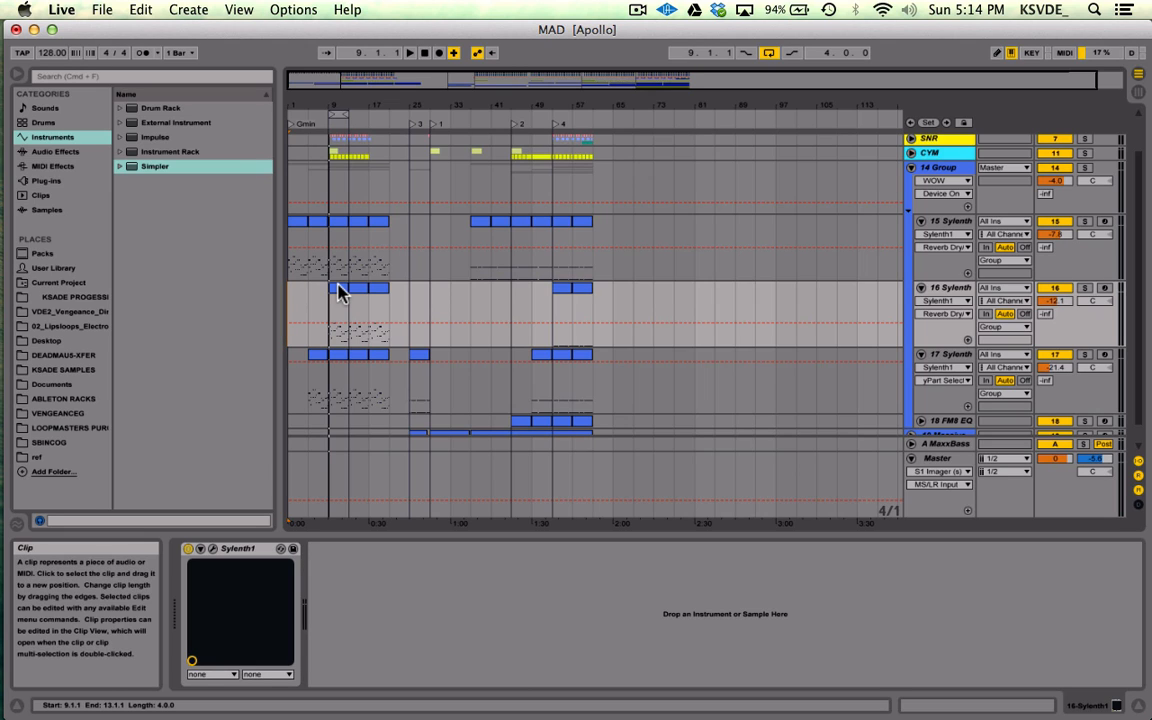
pyautogui.click(945, 233)
pyautogui.click(940, 257)
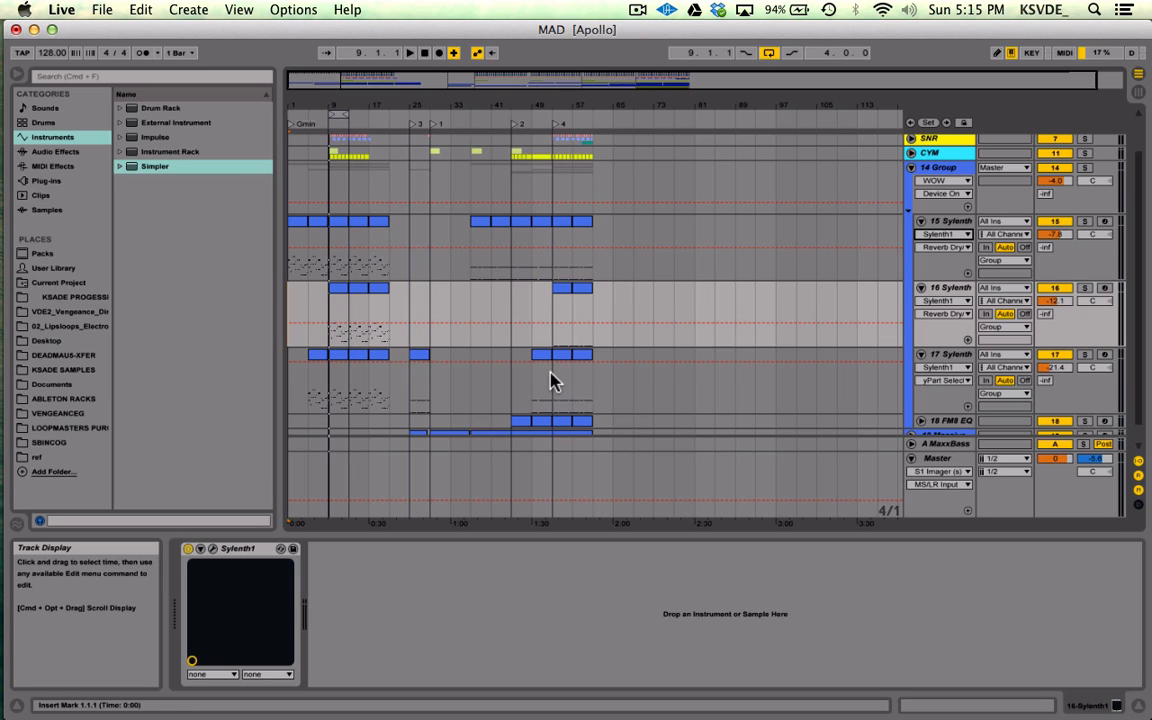
# Listen briefly to the arrangement from bar 9 on track 16, then stop playback
pyautogui.click(326, 298)
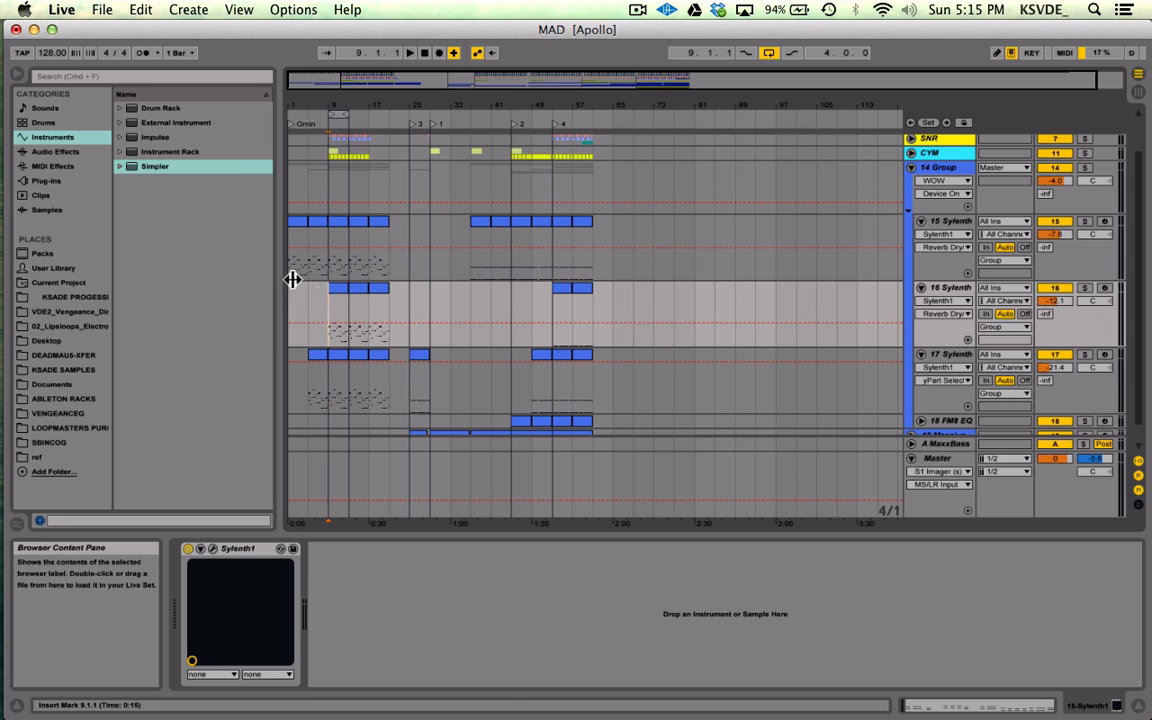
pyautogui.click(326, 298)
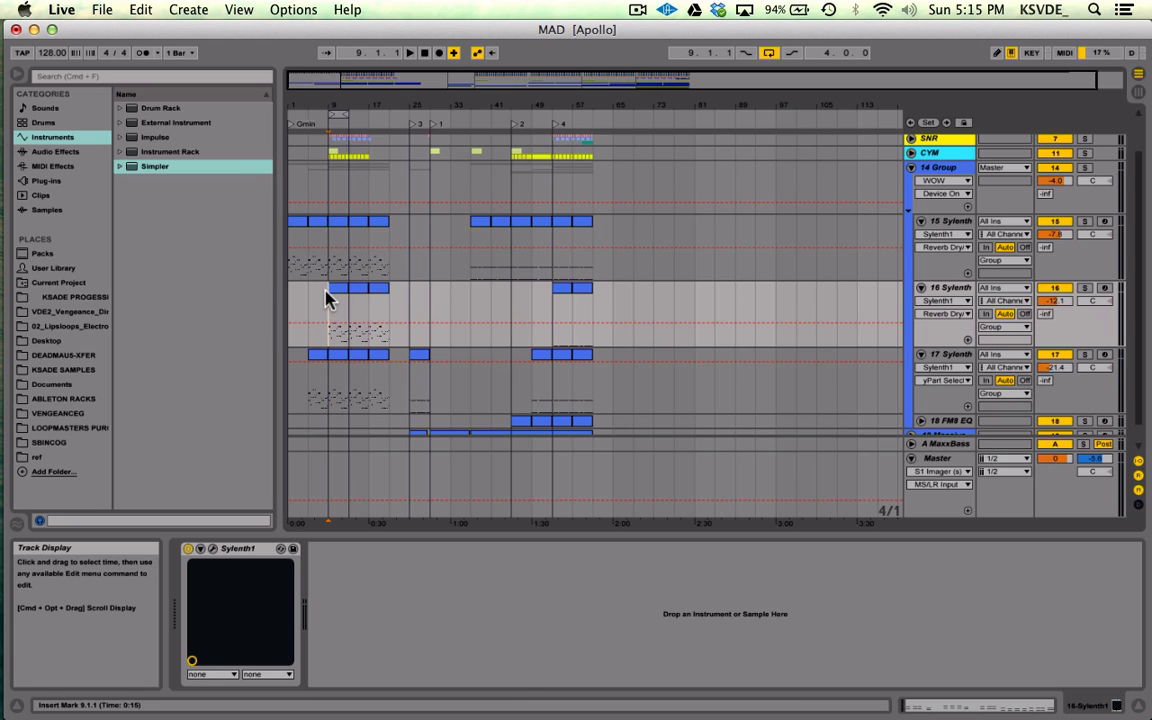
pyautogui.press('space')
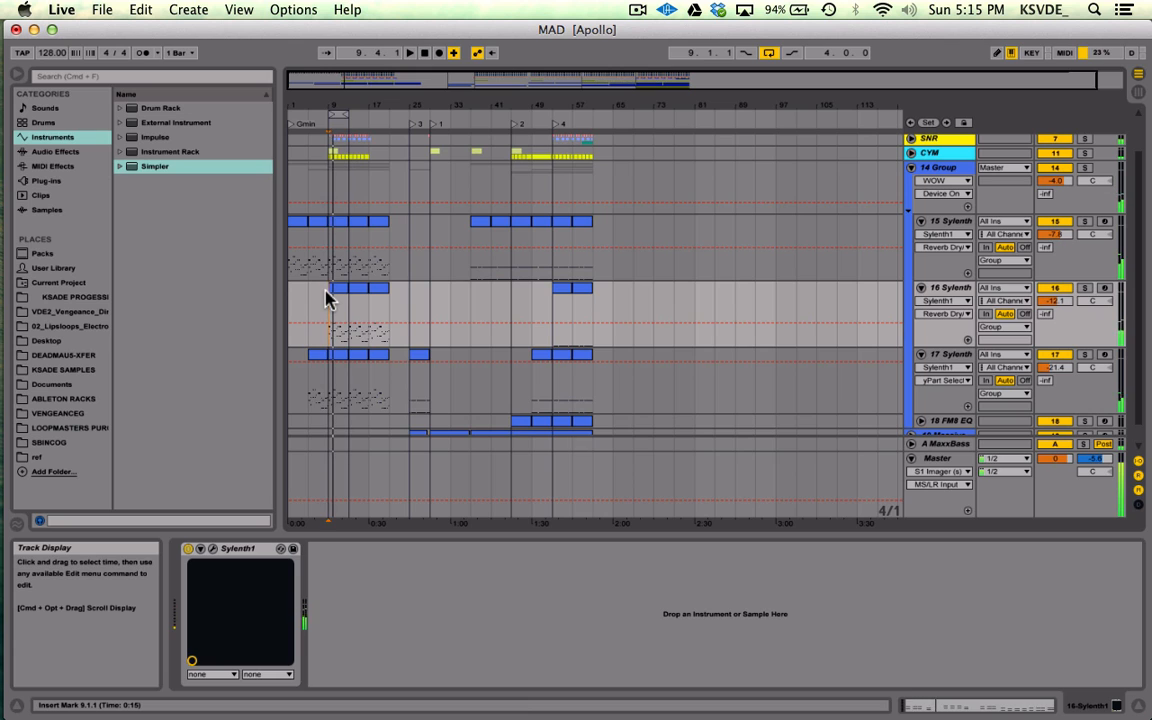
pyautogui.press('space')
pyautogui.click(326, 295)
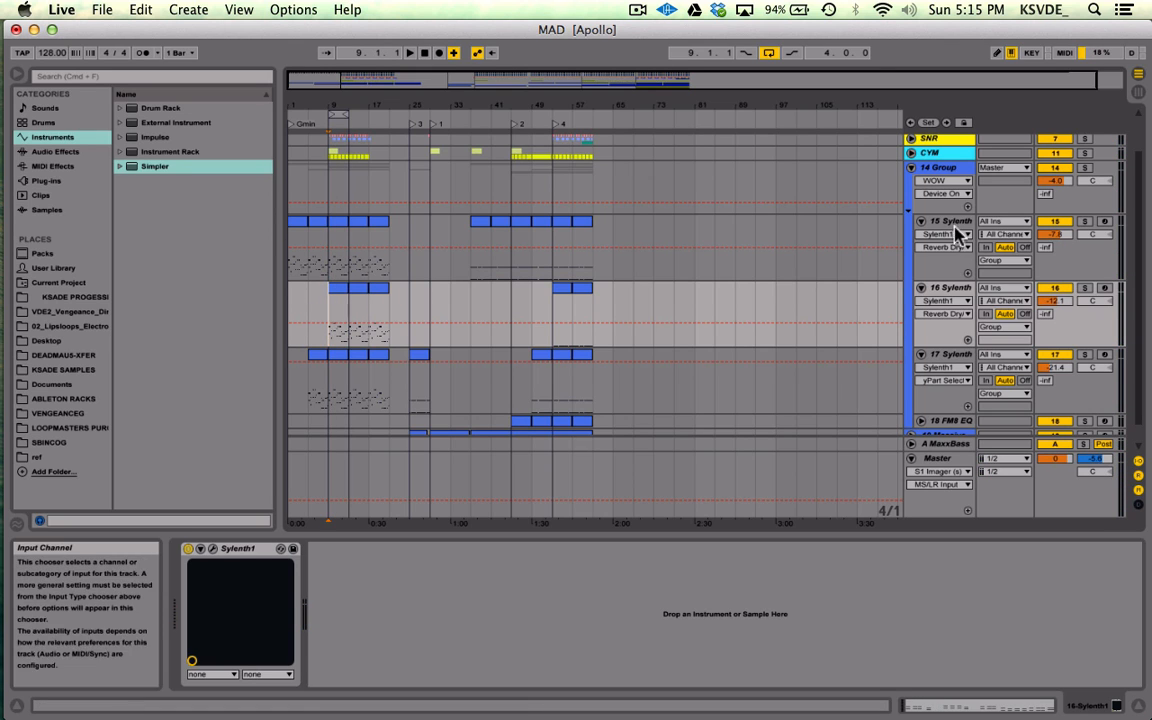
pyautogui.click(952, 222)
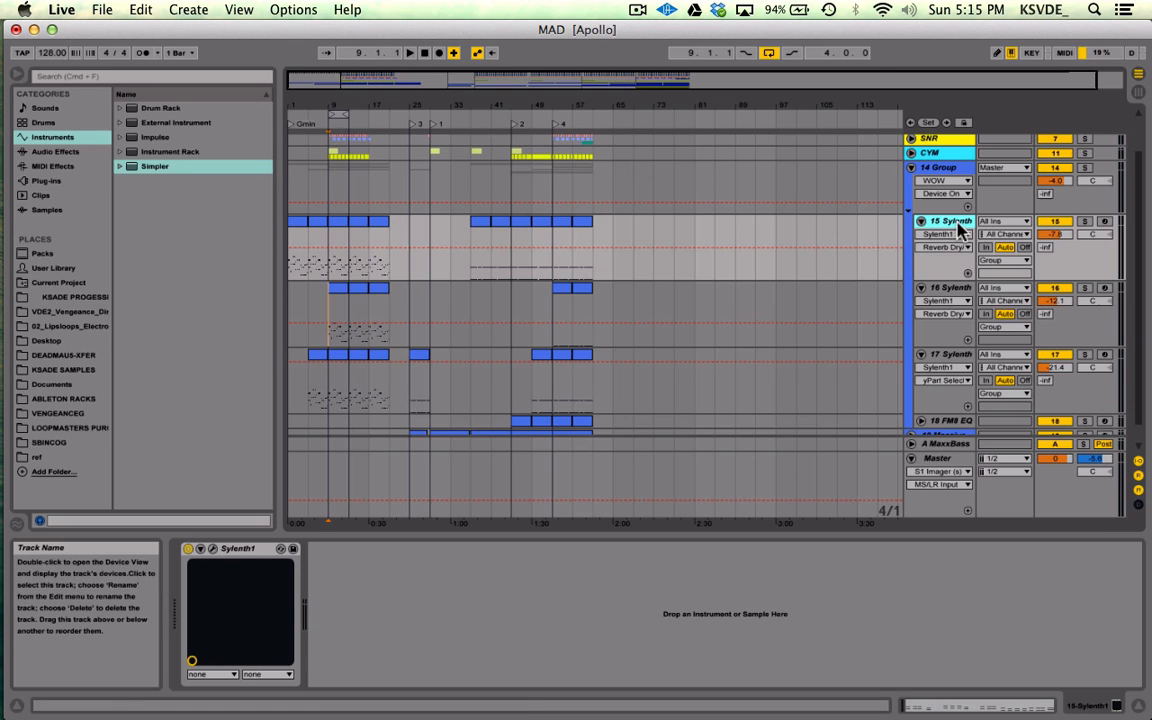
pyautogui.click(962, 167)
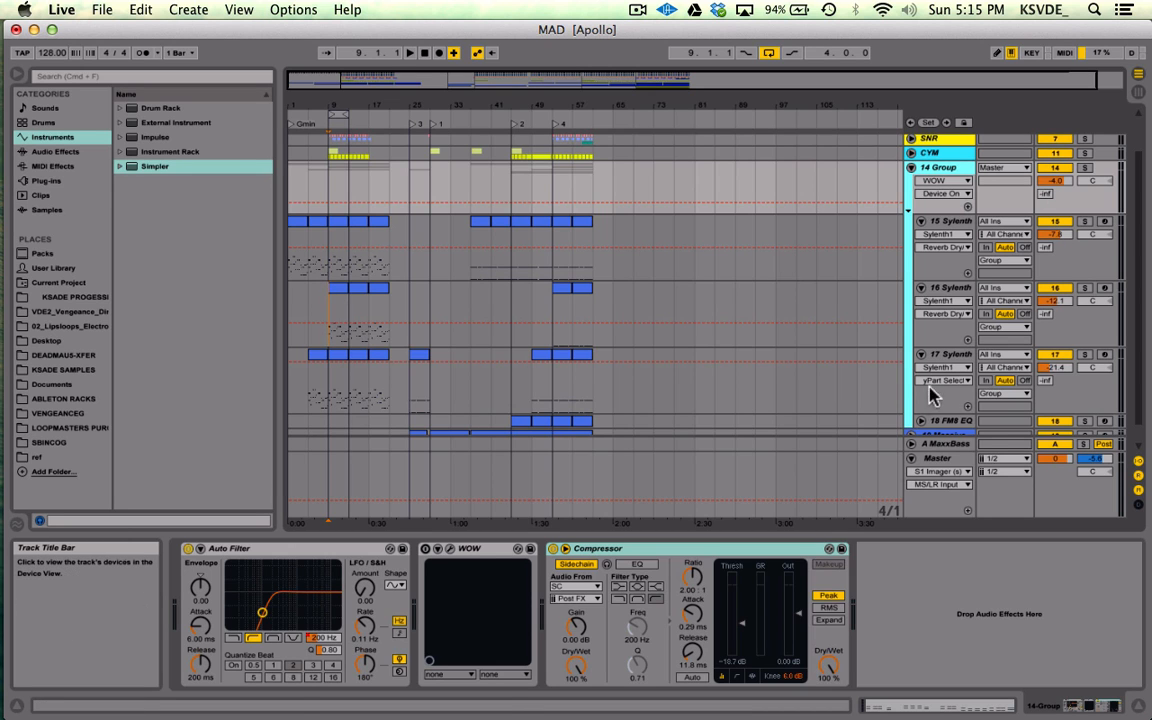
pyautogui.scroll(-1, 928, 335)
pyautogui.scroll(1, 928, 335)
pyautogui.scroll(-1, 928, 335)
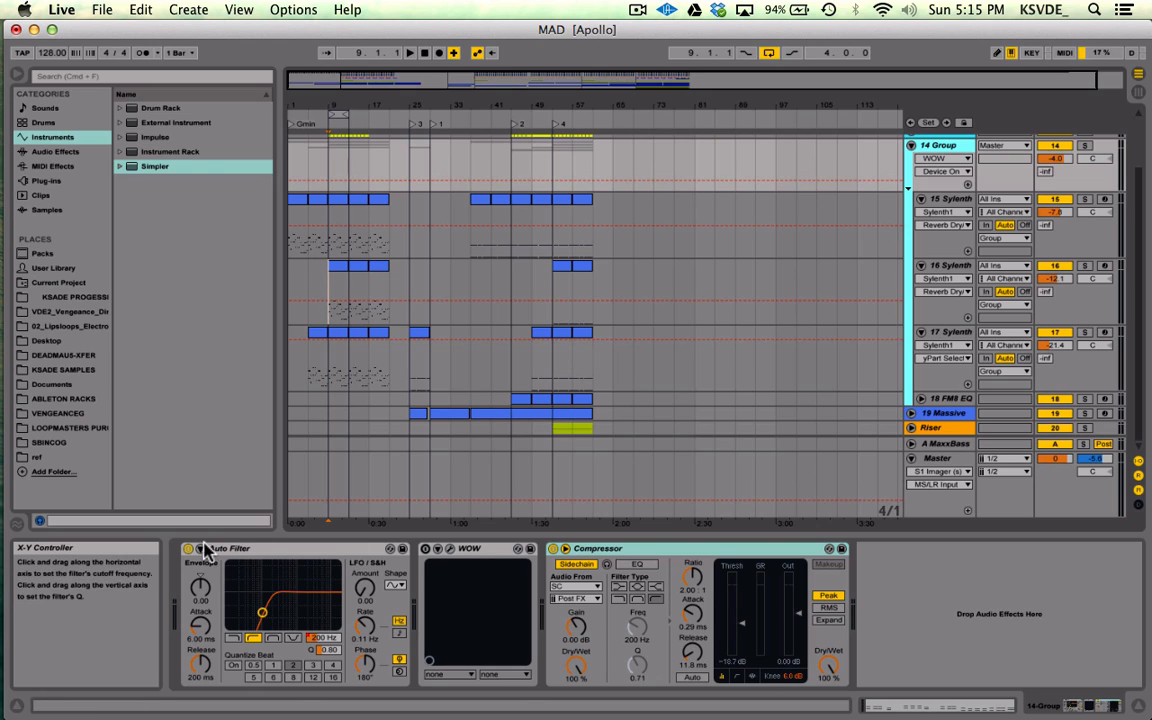
pyautogui.click(257, 549)
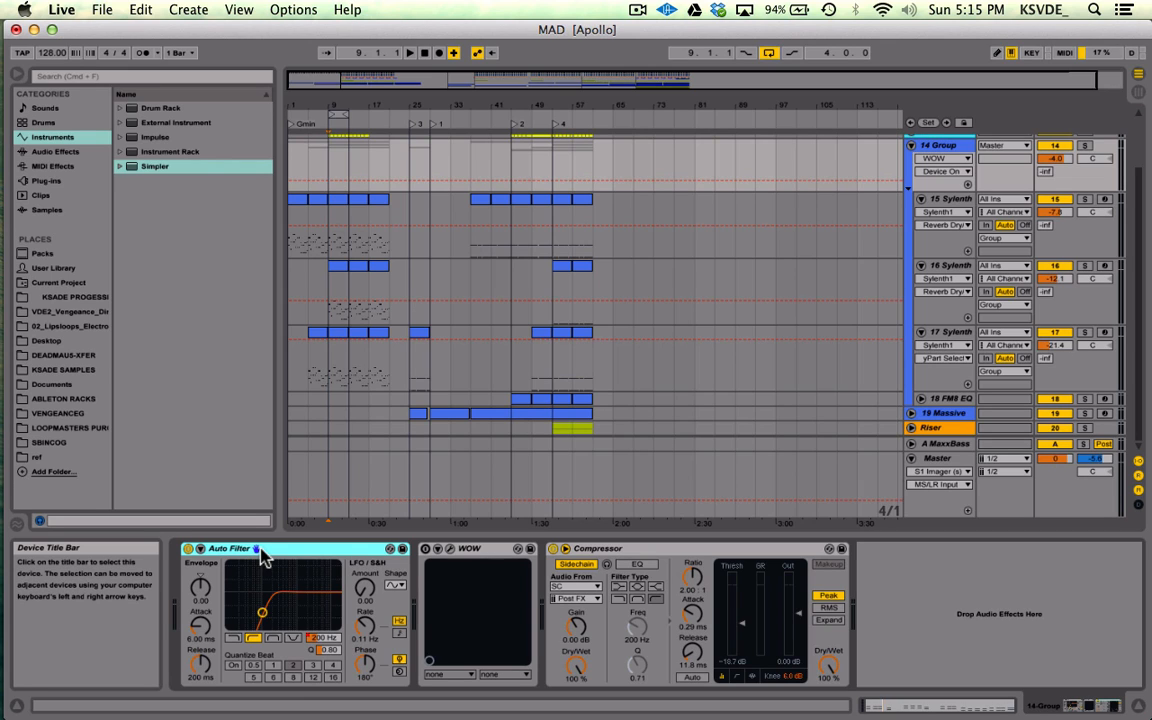
pyautogui.click(664, 549)
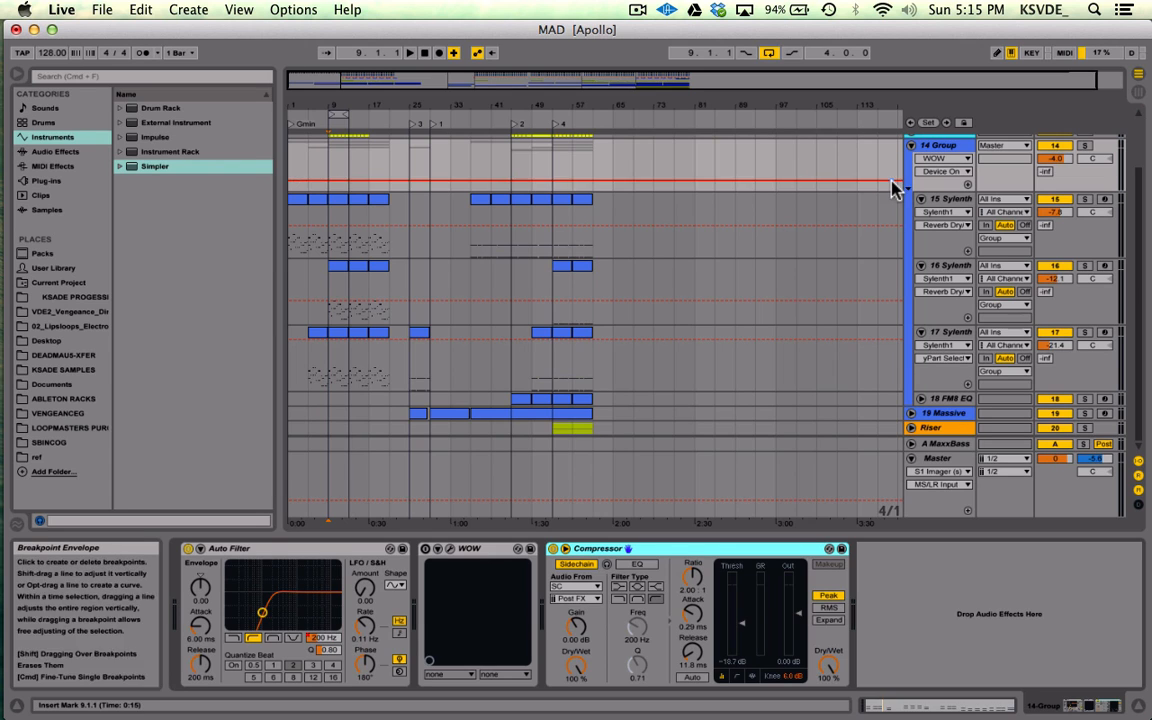
# Open the Sylenth1 plug-in on track 15 and inspect its preset list and Delay effect page
pyautogui.click(943, 200)
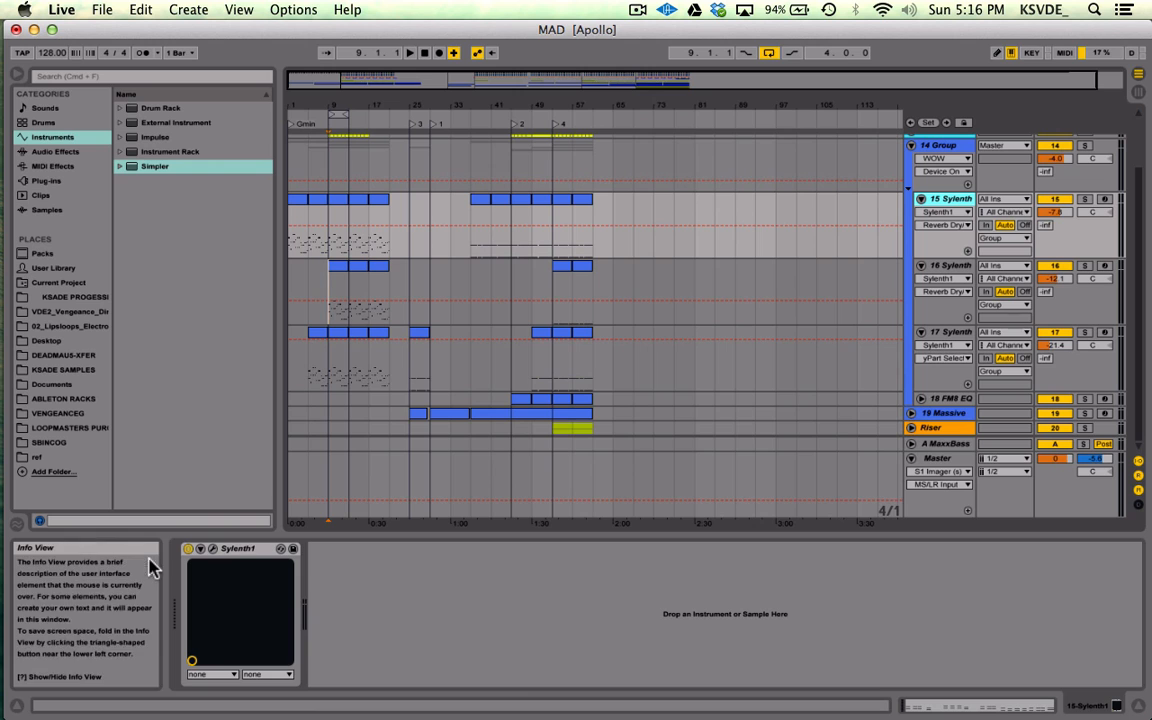
pyautogui.click(212, 550)
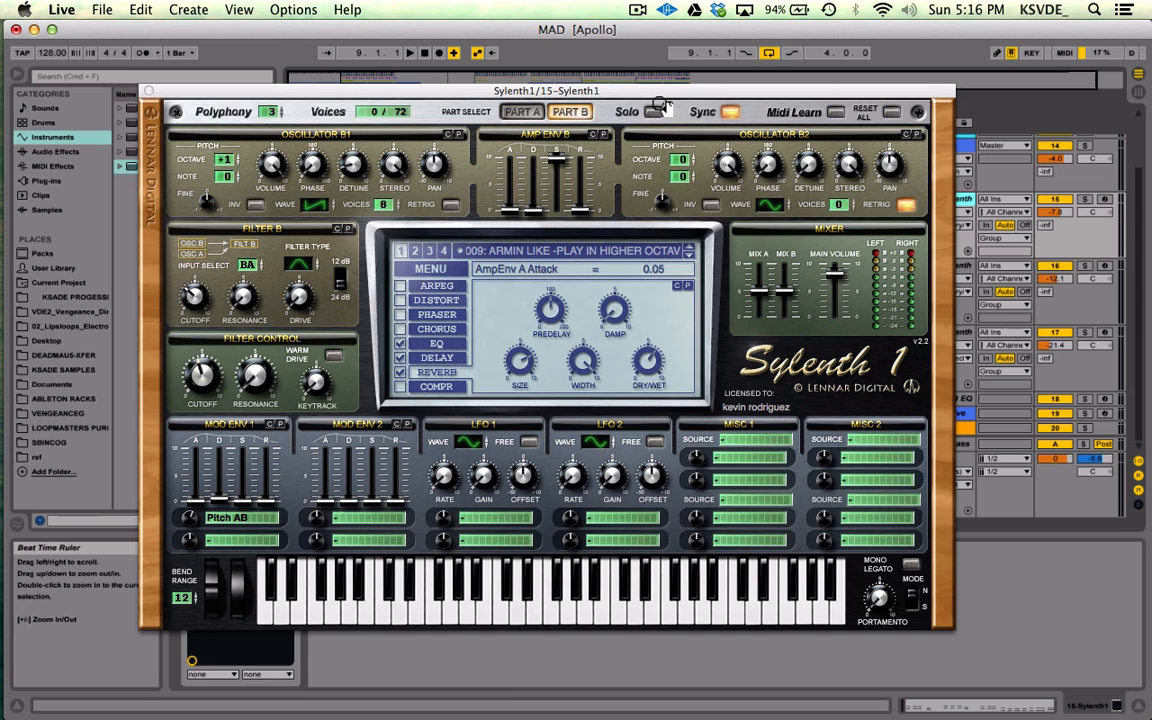
pyautogui.click(577, 252)
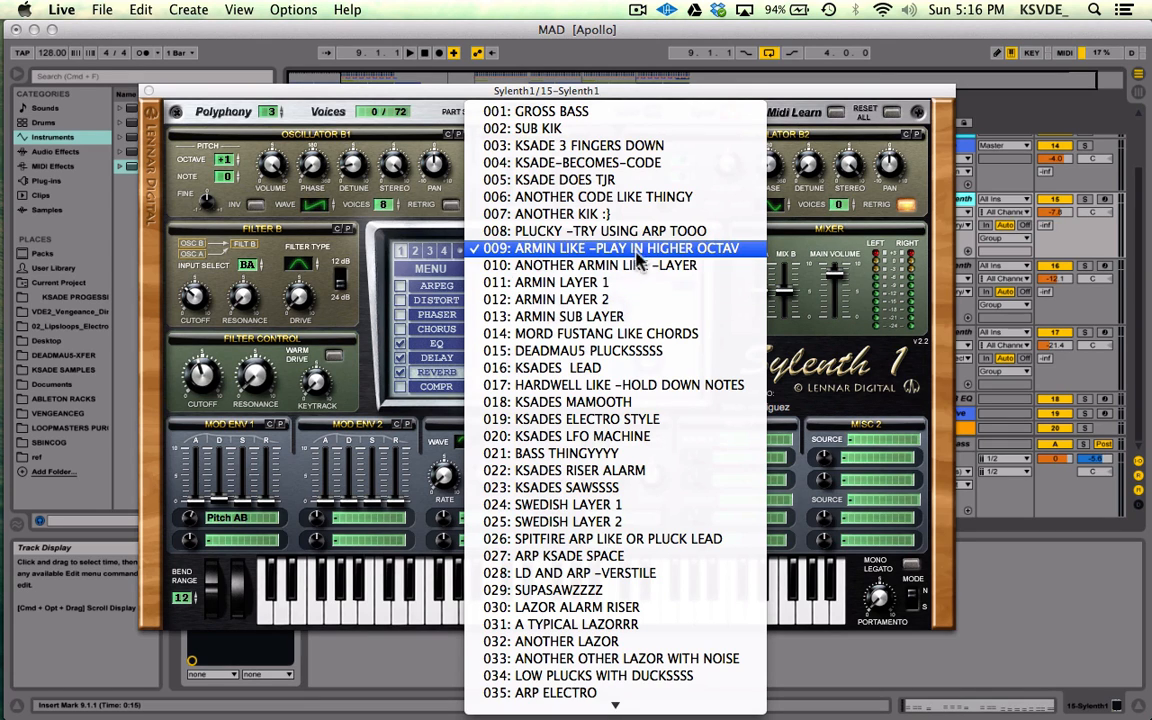
pyautogui.click(817, 382)
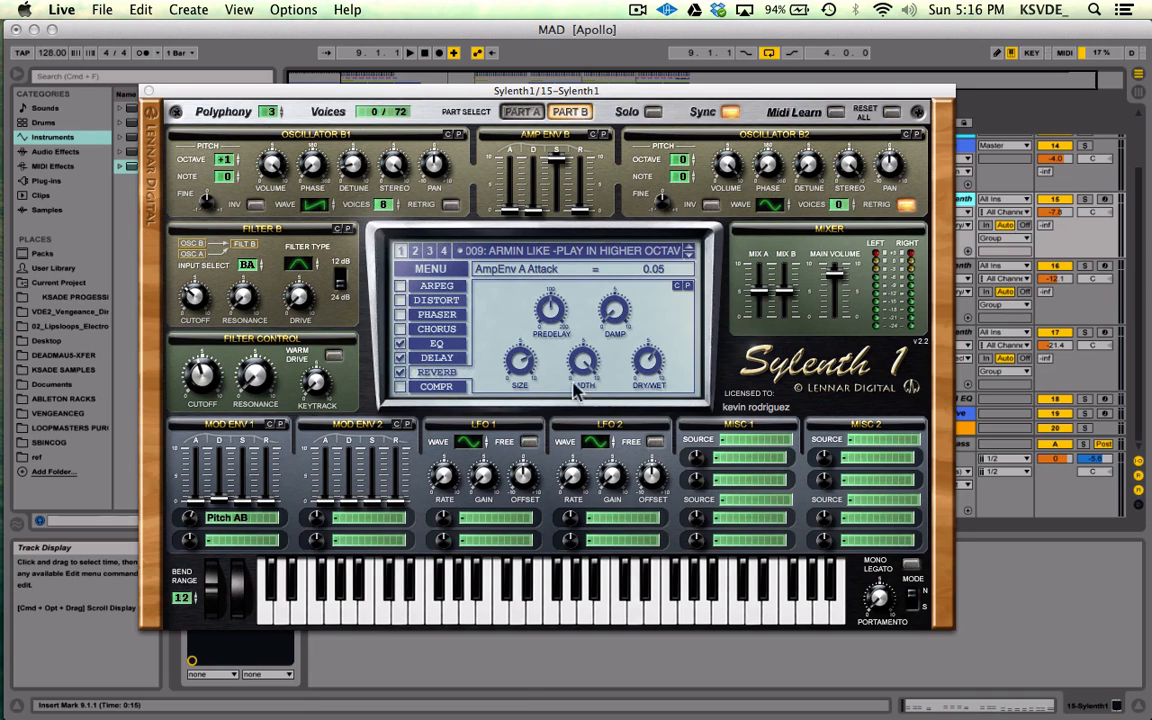
pyautogui.click(455, 357)
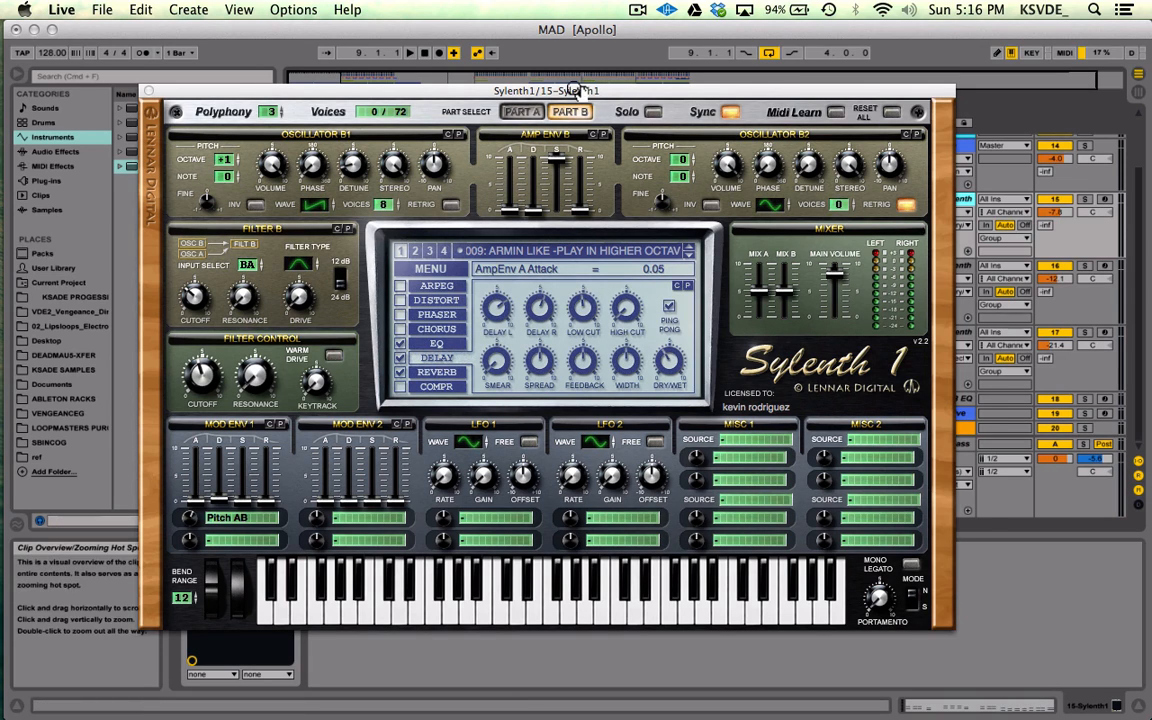
# Move the Sylenth1 window aside, point out the layered clips at bar 9 on tracks 15 to 17, and bring the window back
pyautogui.moveTo(580, 90); pyautogui.dragTo(605, 546)
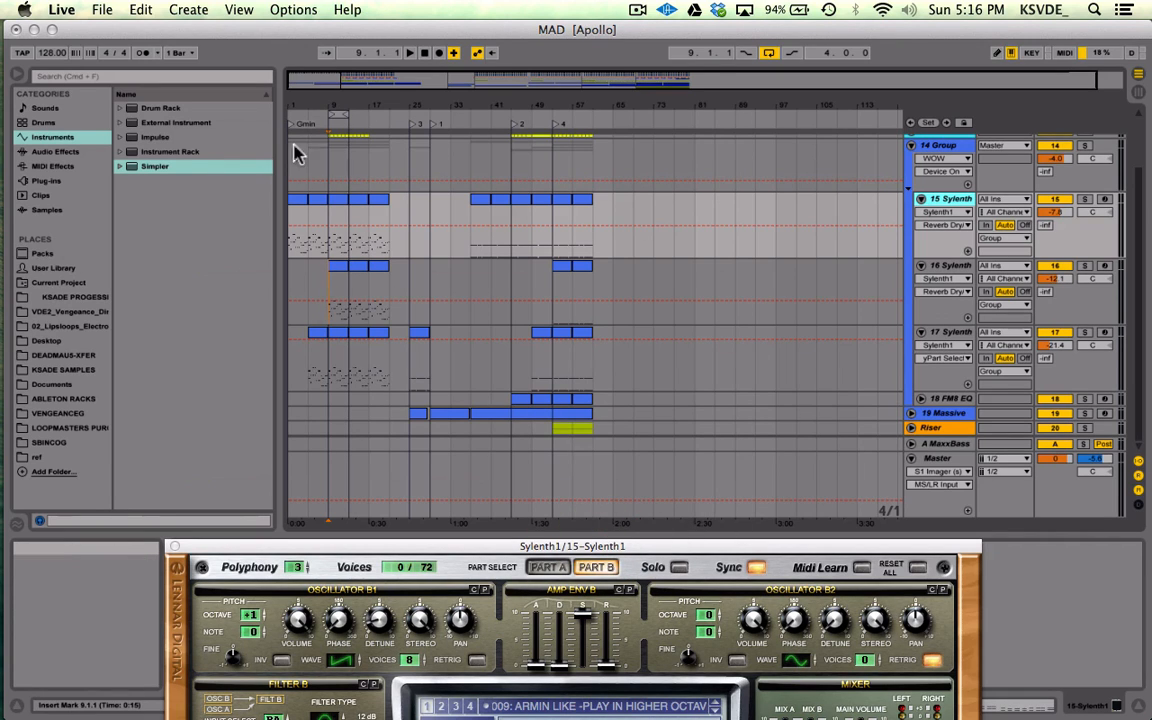
pyautogui.click(337, 215)
pyautogui.click(334, 266)
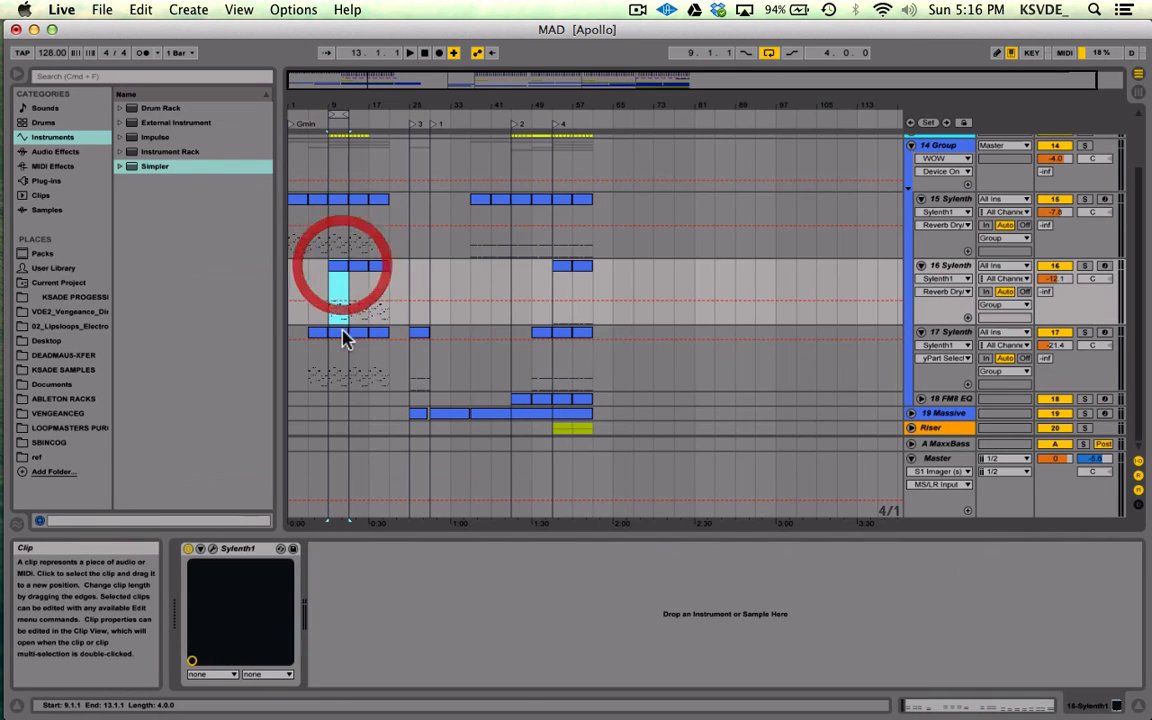
pyautogui.click(334, 329)
pyautogui.click(952, 199)
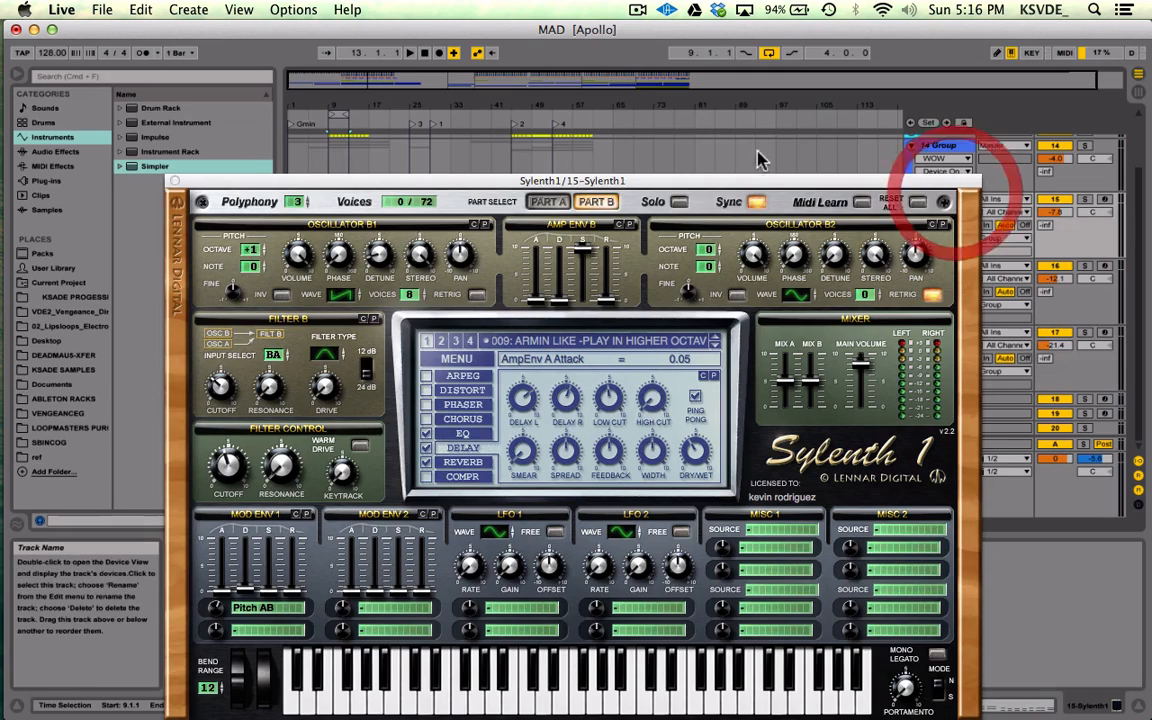
pyautogui.moveTo(738, 178); pyautogui.dragTo(743, 104)
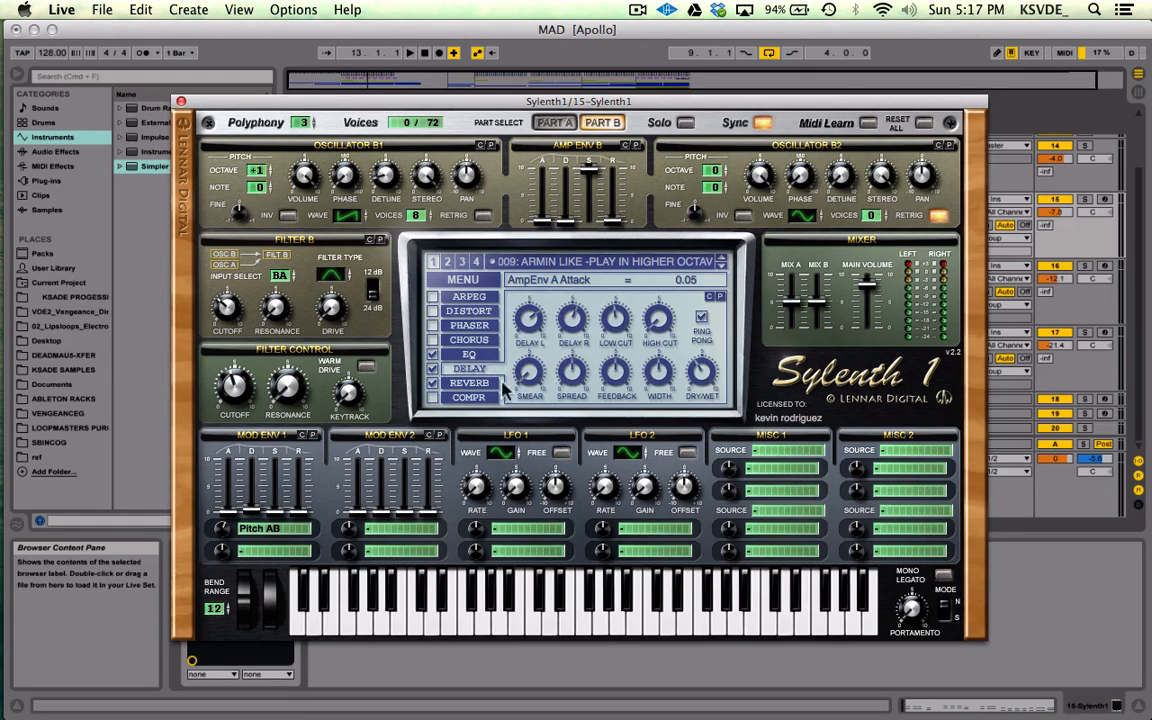
# Check the left and right delay times in track 15's Sylenth1, then close the plug-in window
pyautogui.click(527, 330)
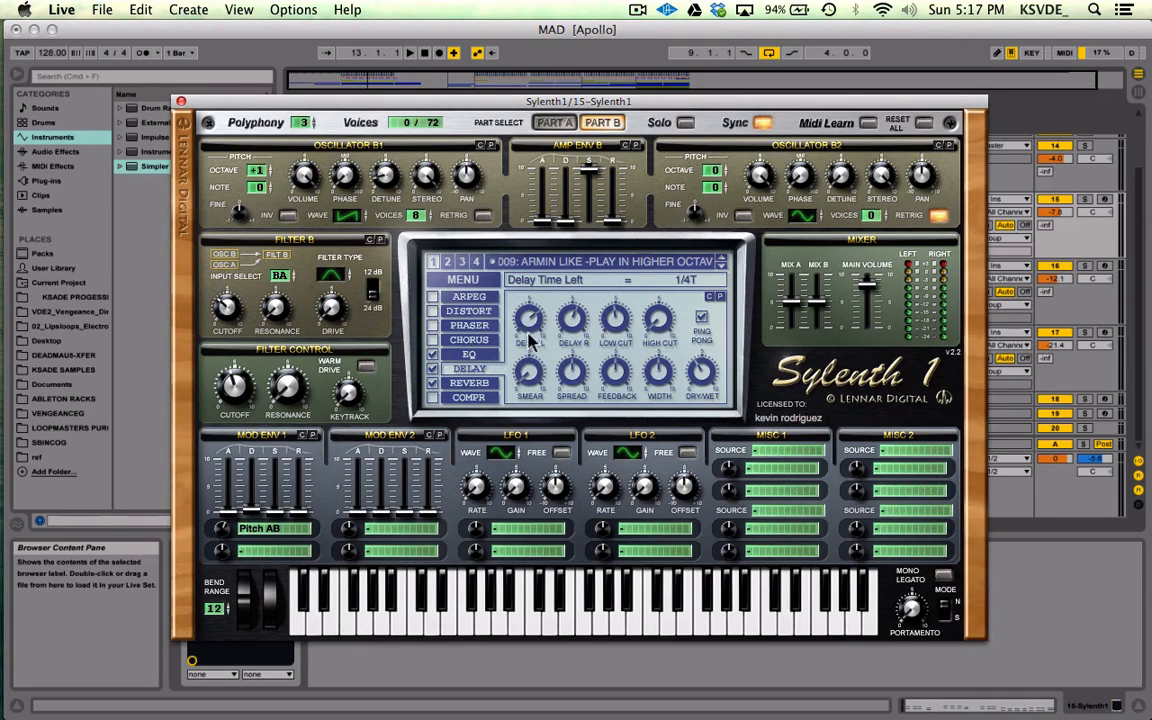
pyautogui.click(574, 322)
pyautogui.click(530, 344)
pyautogui.click(576, 328)
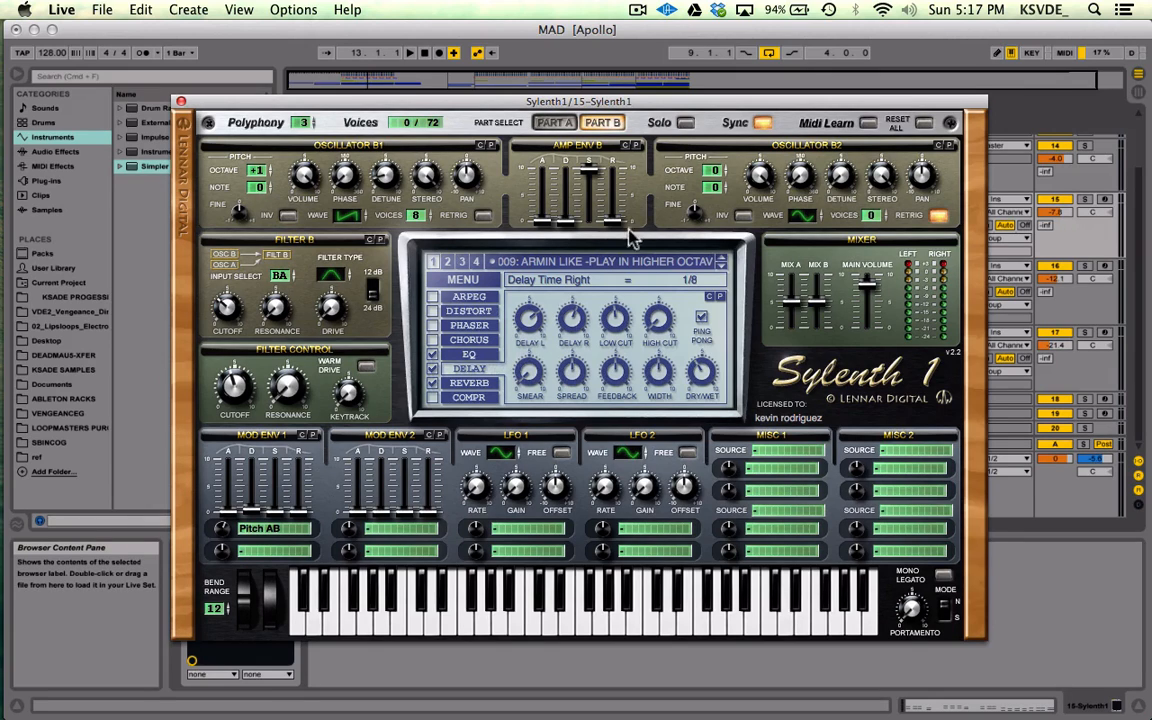
pyautogui.click(181, 101)
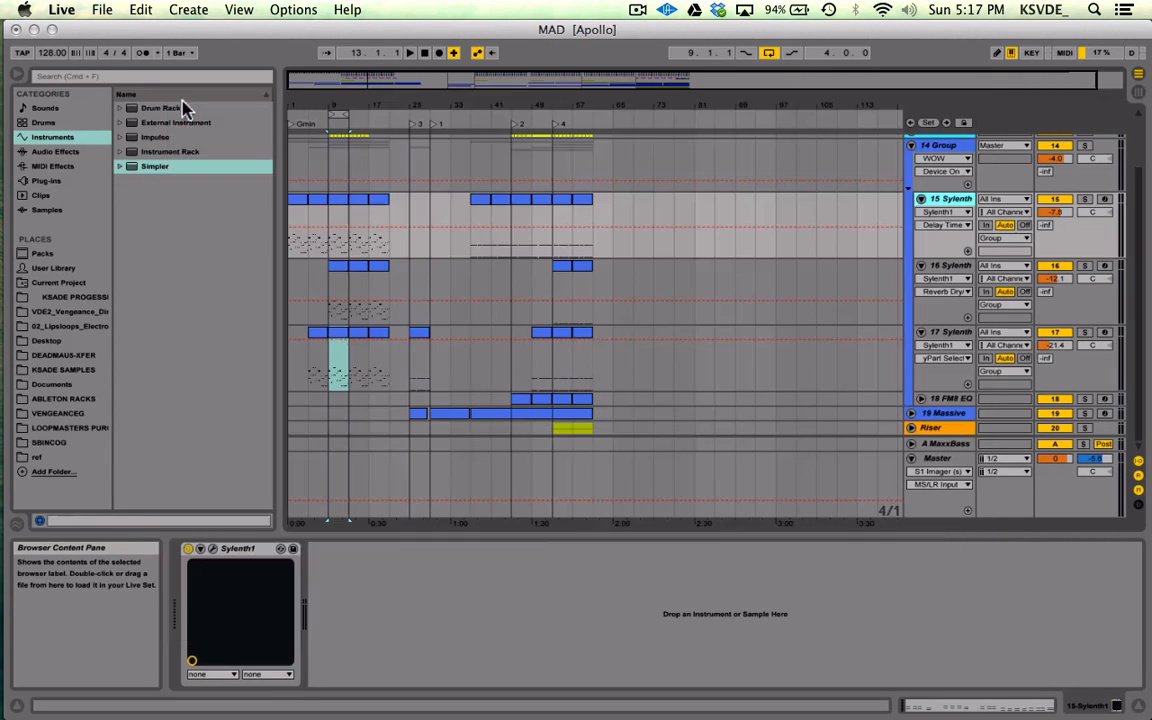
# Solo track 15 and play it from bar 9
pyautogui.click(332, 226)
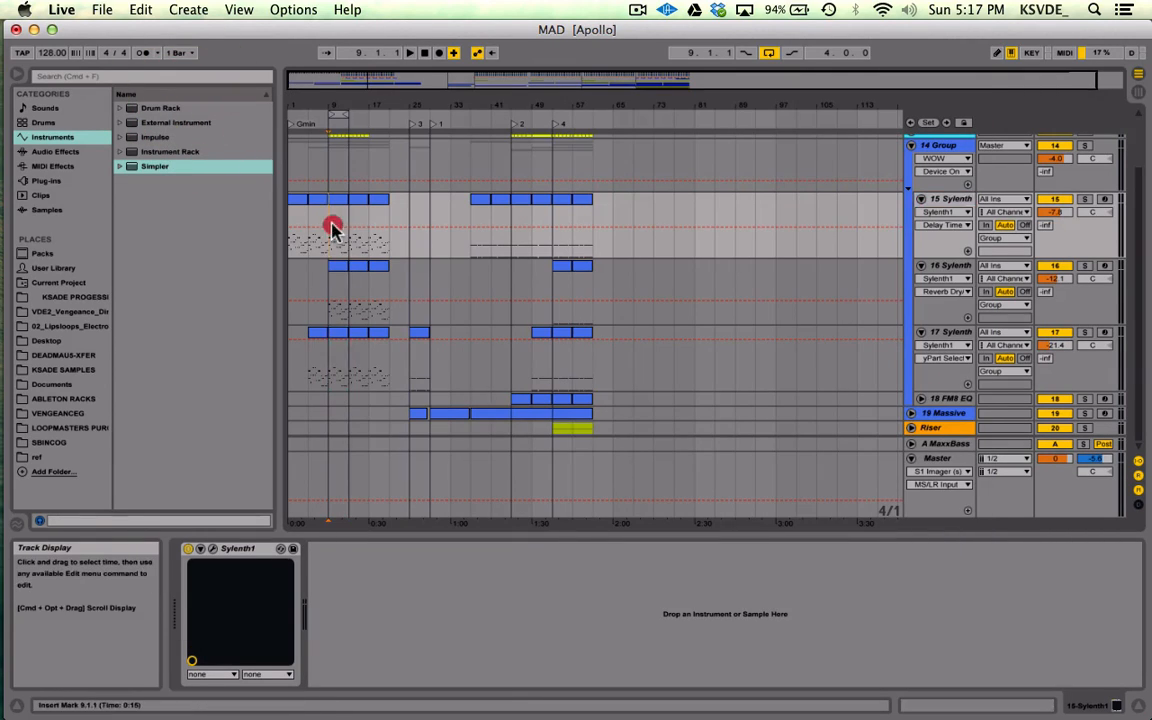
pyautogui.click(1085, 199)
pyautogui.press('space')
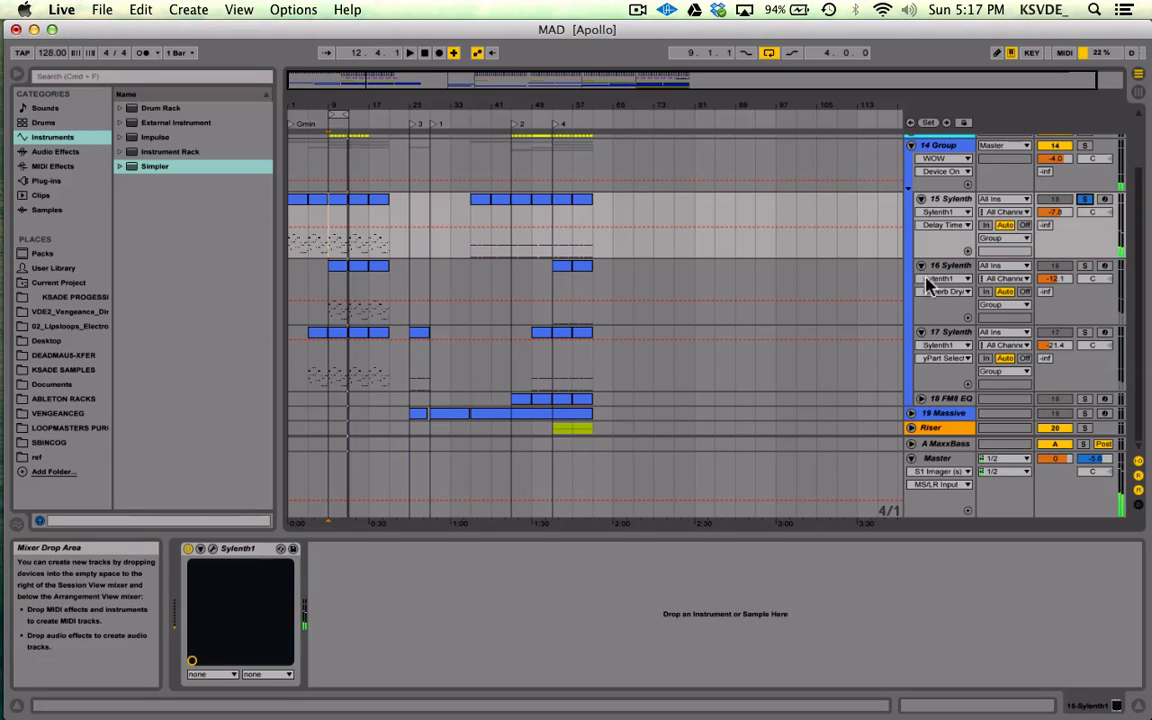
# Reopen track 15's Sylenth1 to check which preset it uses, then close the plug-in window
pyautogui.click(212, 549)
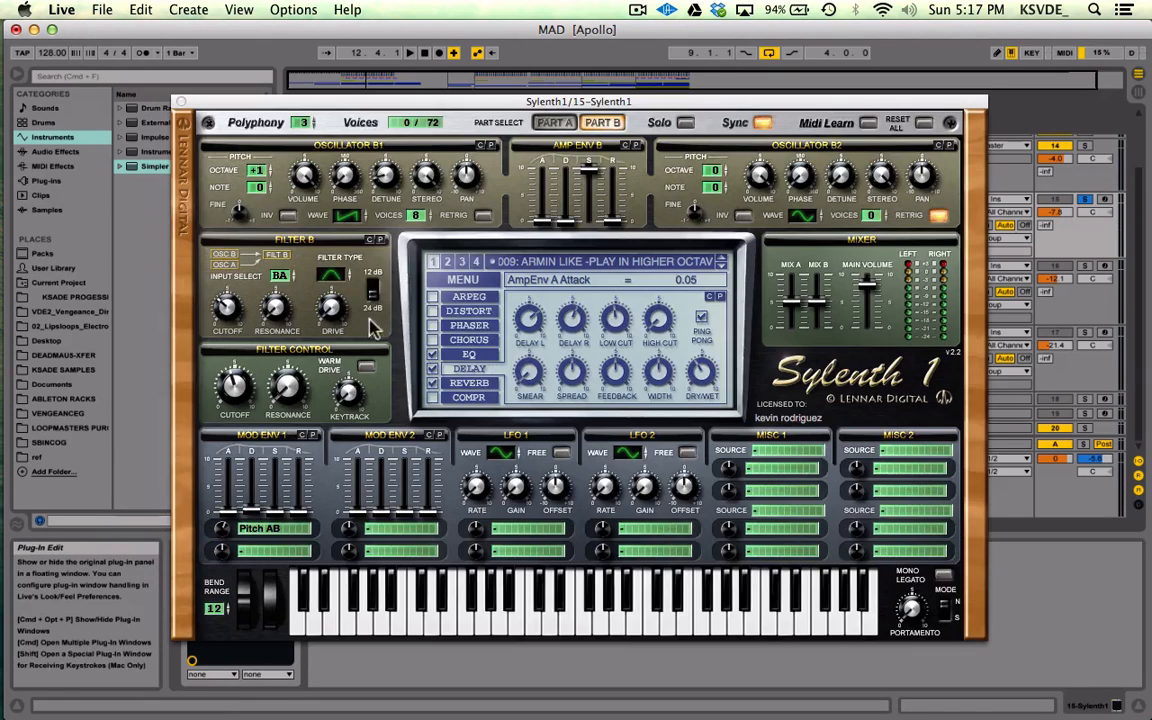
pyautogui.click(615, 263)
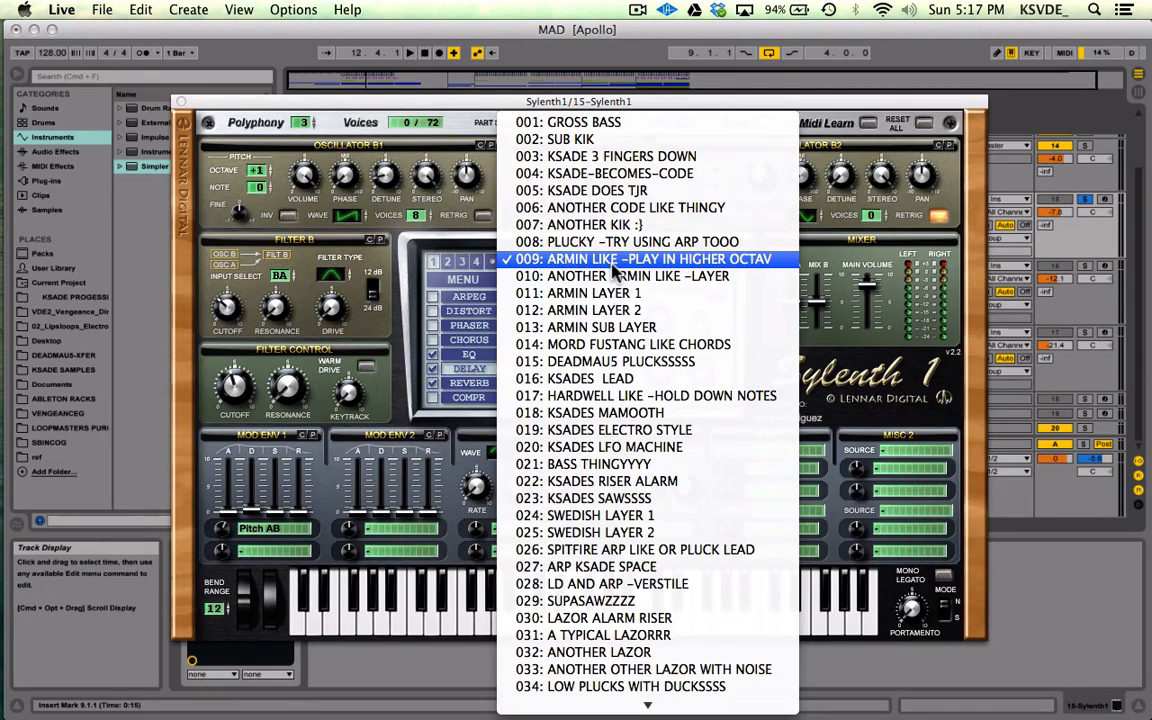
pyautogui.click(852, 269)
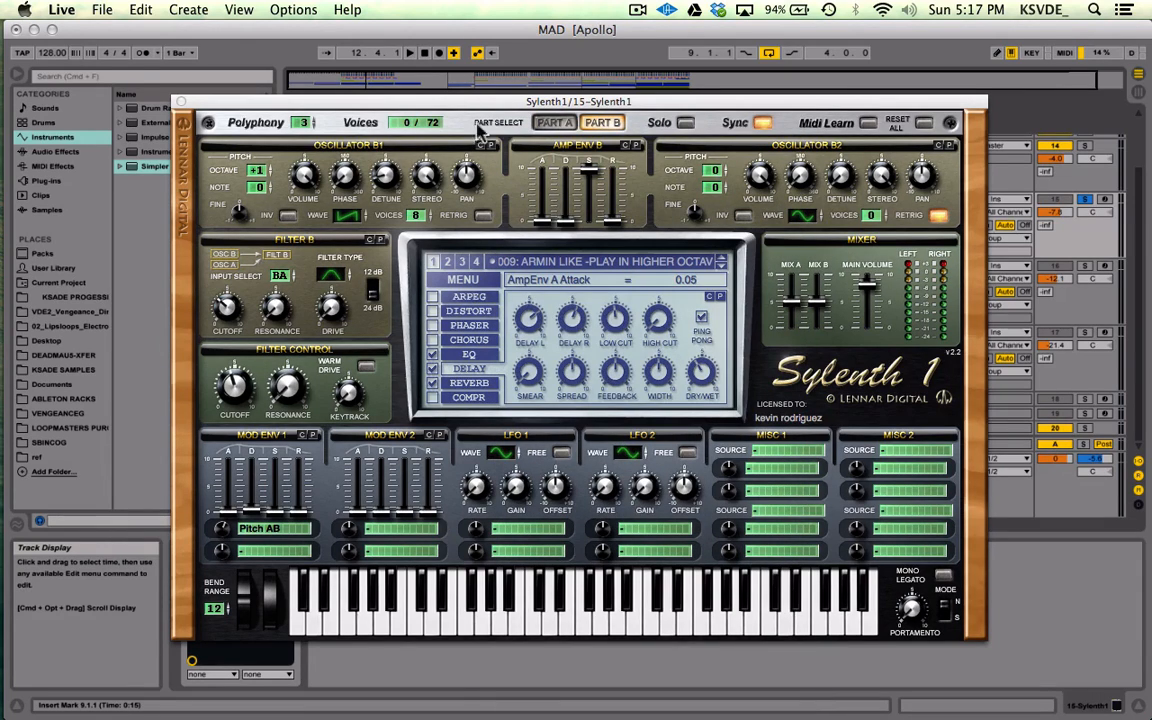
pyautogui.click(180, 103)
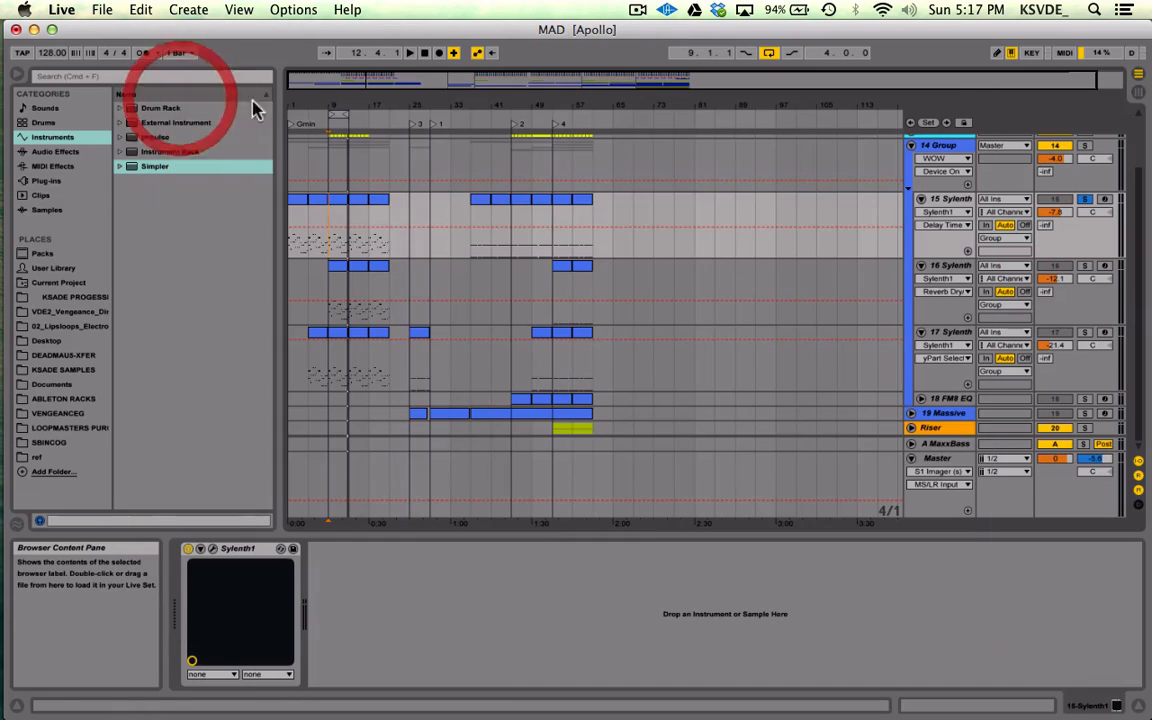
# Solo track 16 and open its Sylenth1 plug-in window
pyautogui.click(1088, 268)
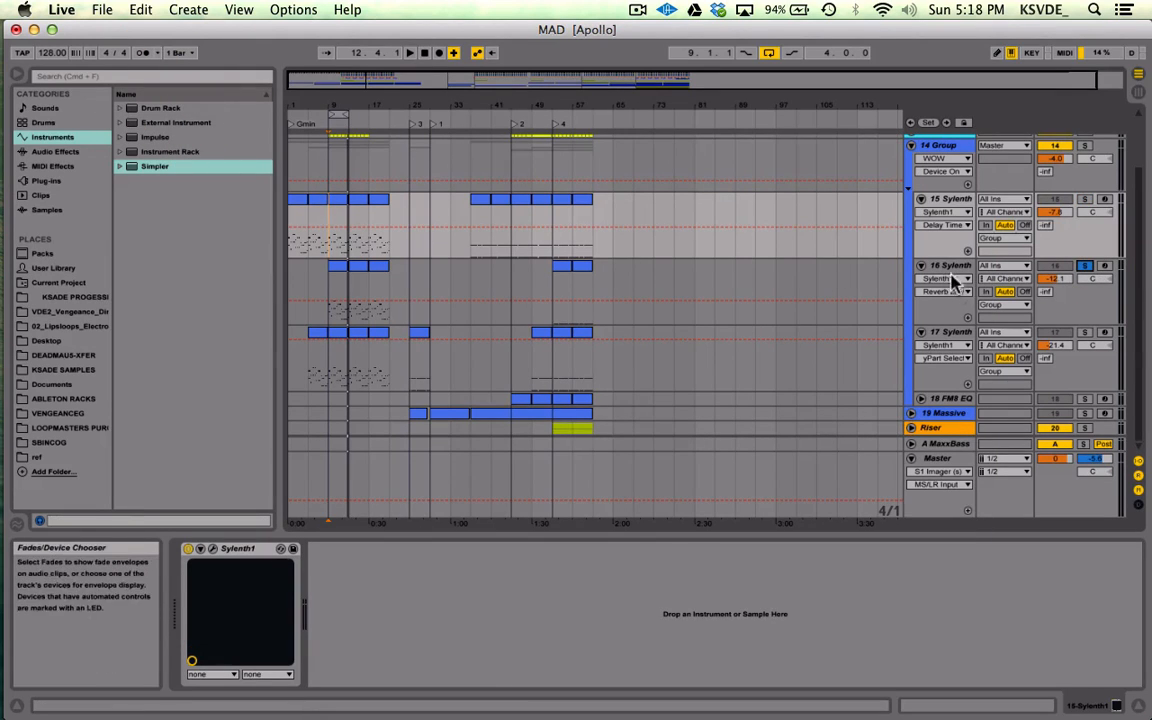
pyautogui.click(950, 268)
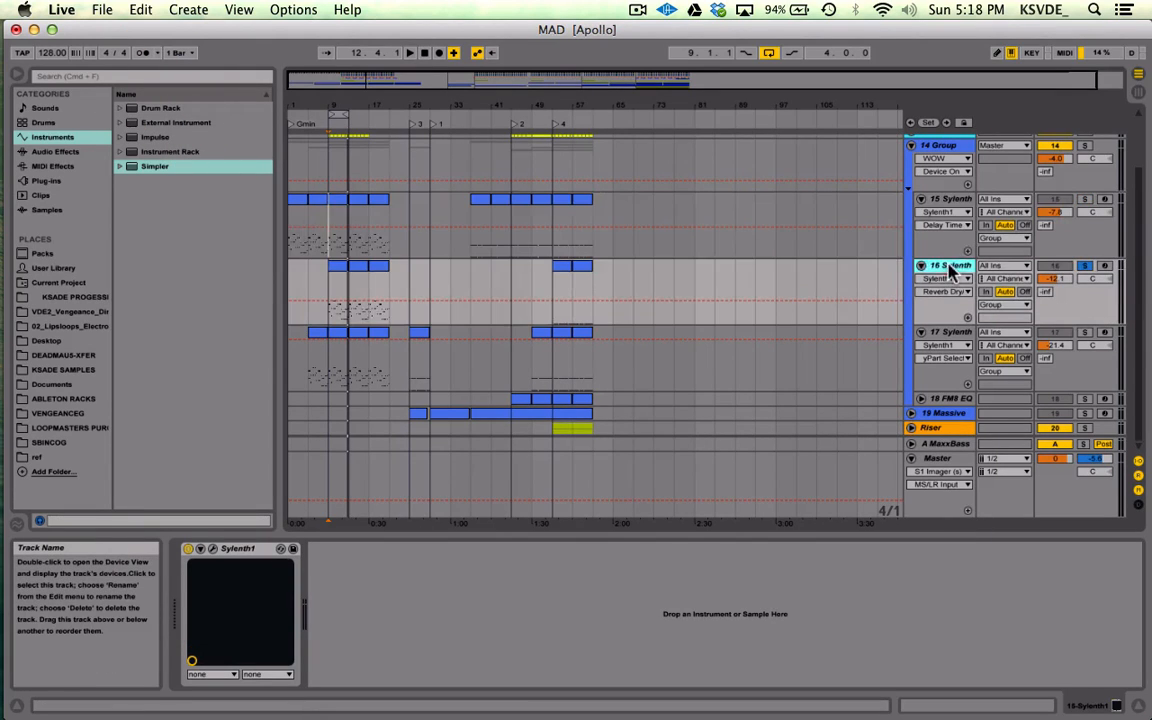
pyautogui.click(212, 550)
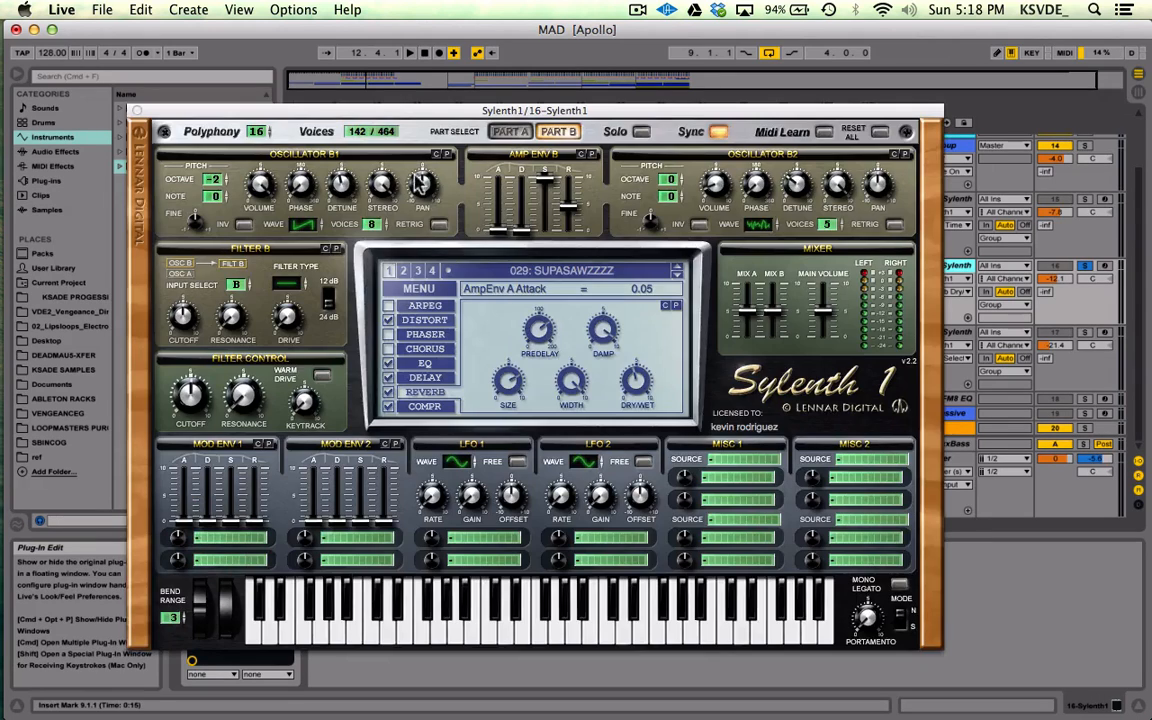
# Check which preset track 16's Sylenth1 uses in the preset list, then play the soloed layer from bar 9
pyautogui.click(537, 282)
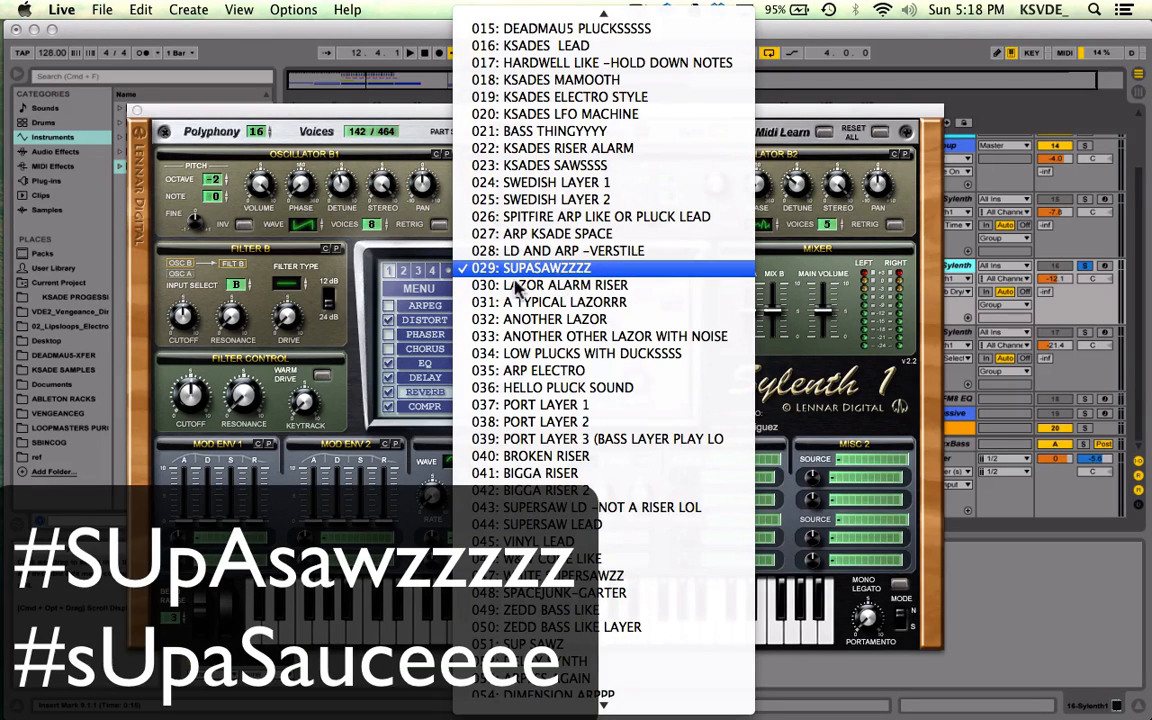
pyautogui.click(350, 310)
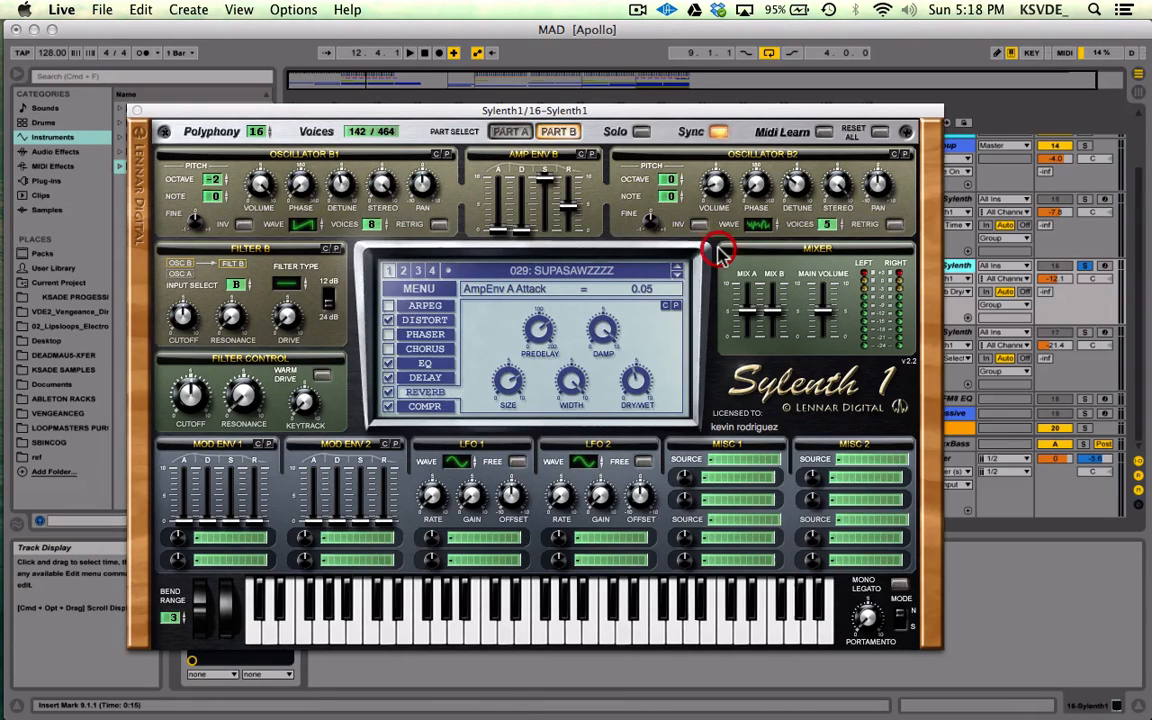
pyautogui.press('space')
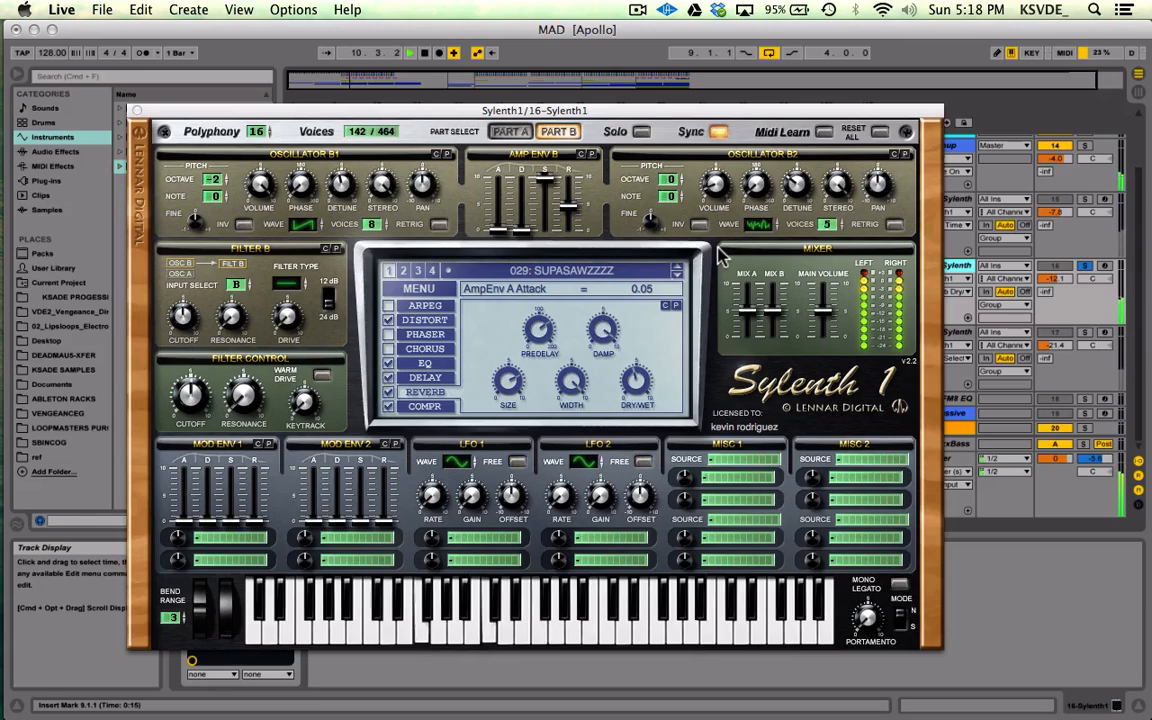
# Check the distortion type, amount and dry/wet mix in track 16's Sylenth1
pyautogui.click(428, 320)
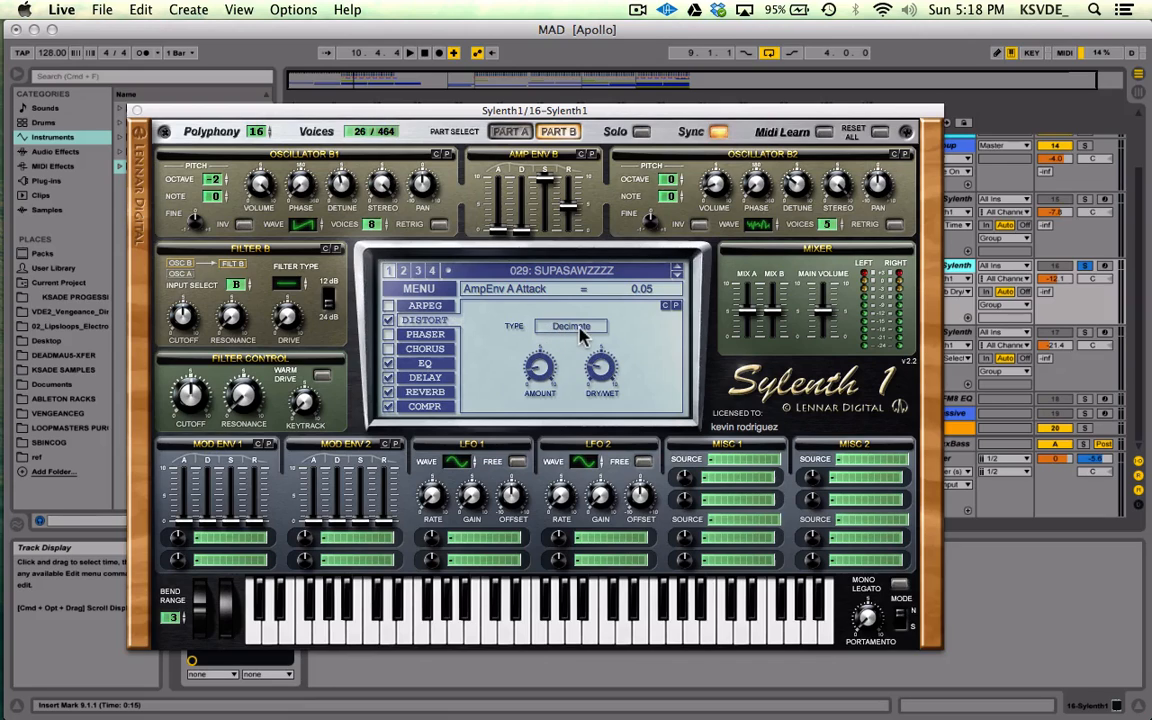
pyautogui.click(540, 369)
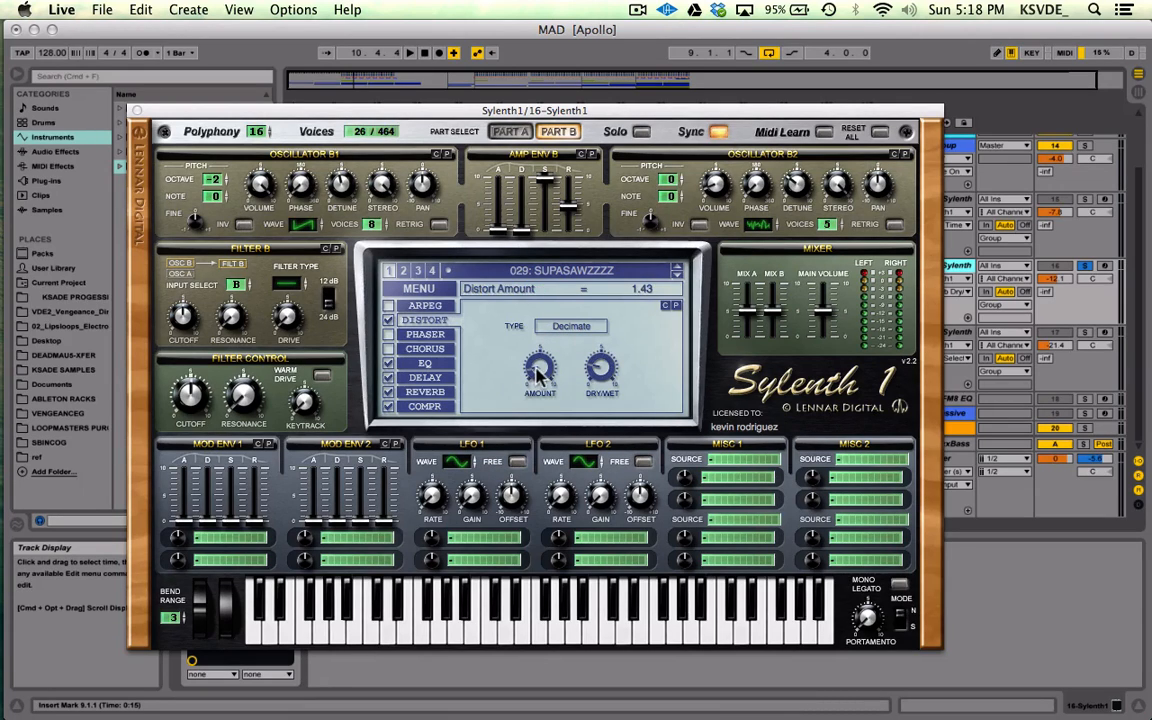
pyautogui.click(602, 370)
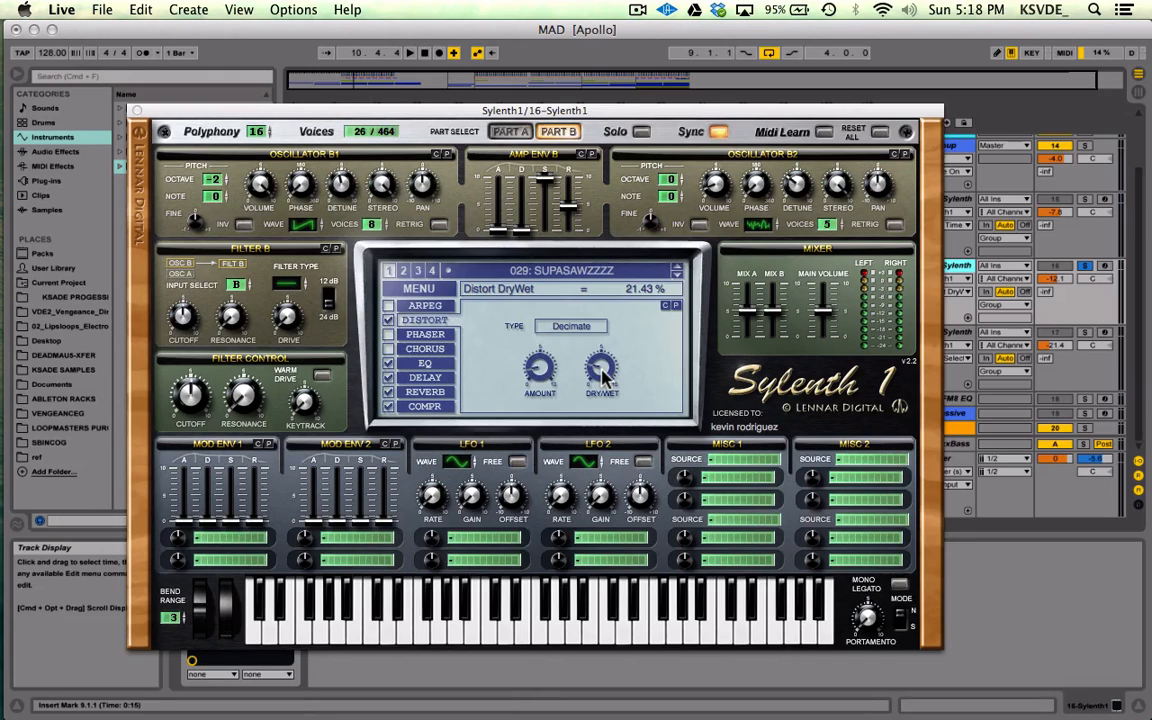
# Check the left and right delay times and the delay low cut in track 16's Sylenth1, then close the plug-in window
pyautogui.click(432, 379)
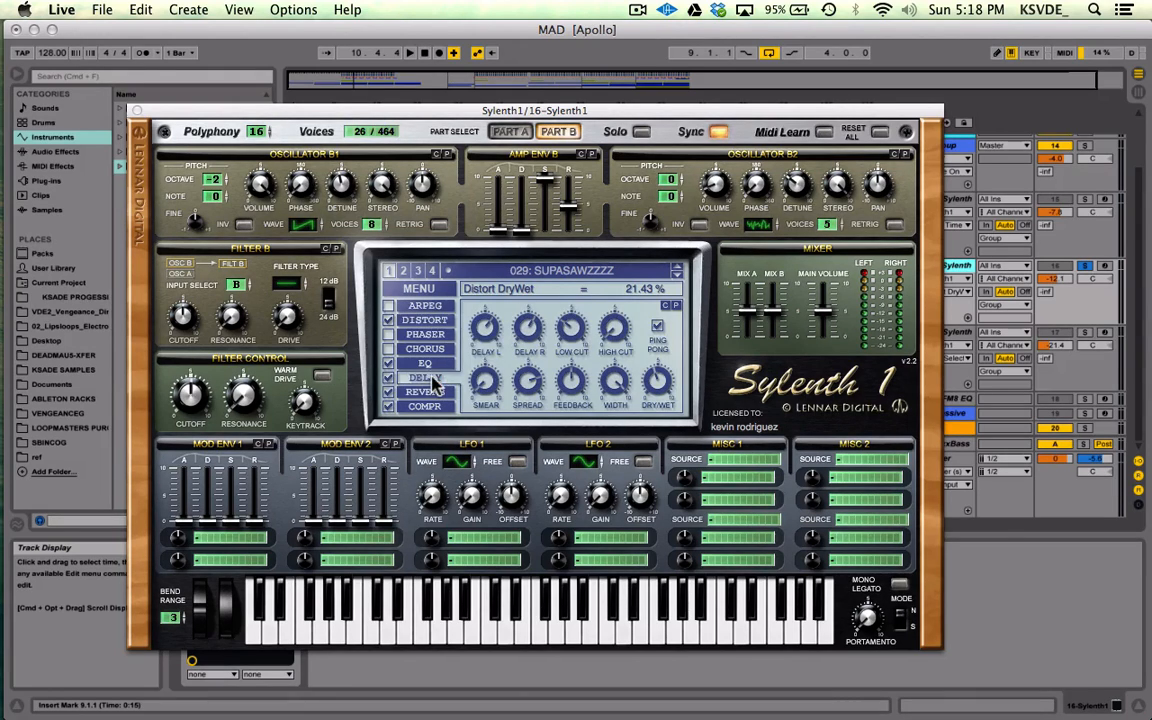
pyautogui.click(487, 332)
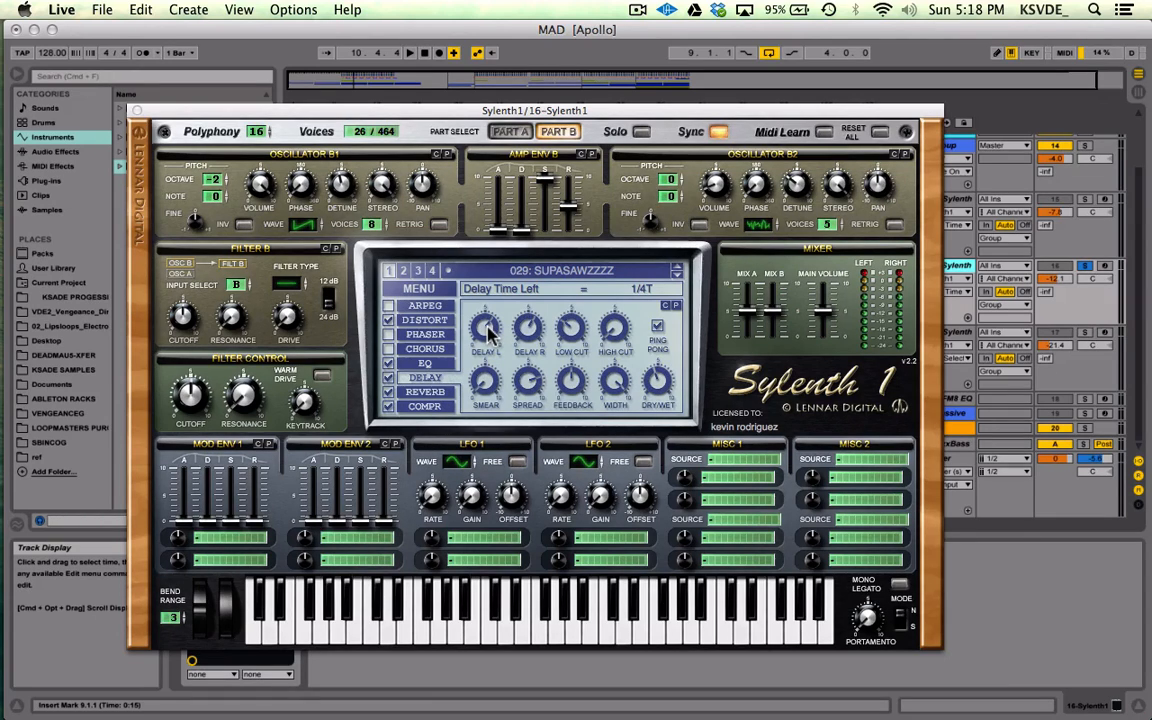
pyautogui.click(525, 328)
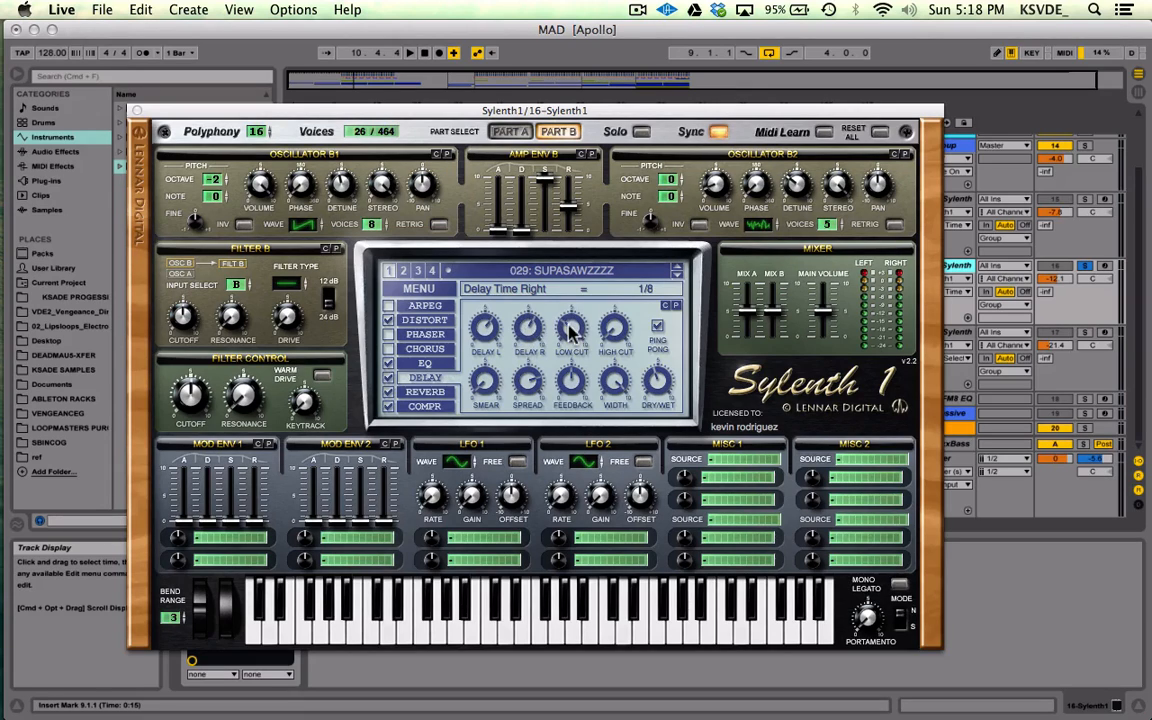
pyautogui.click(572, 331)
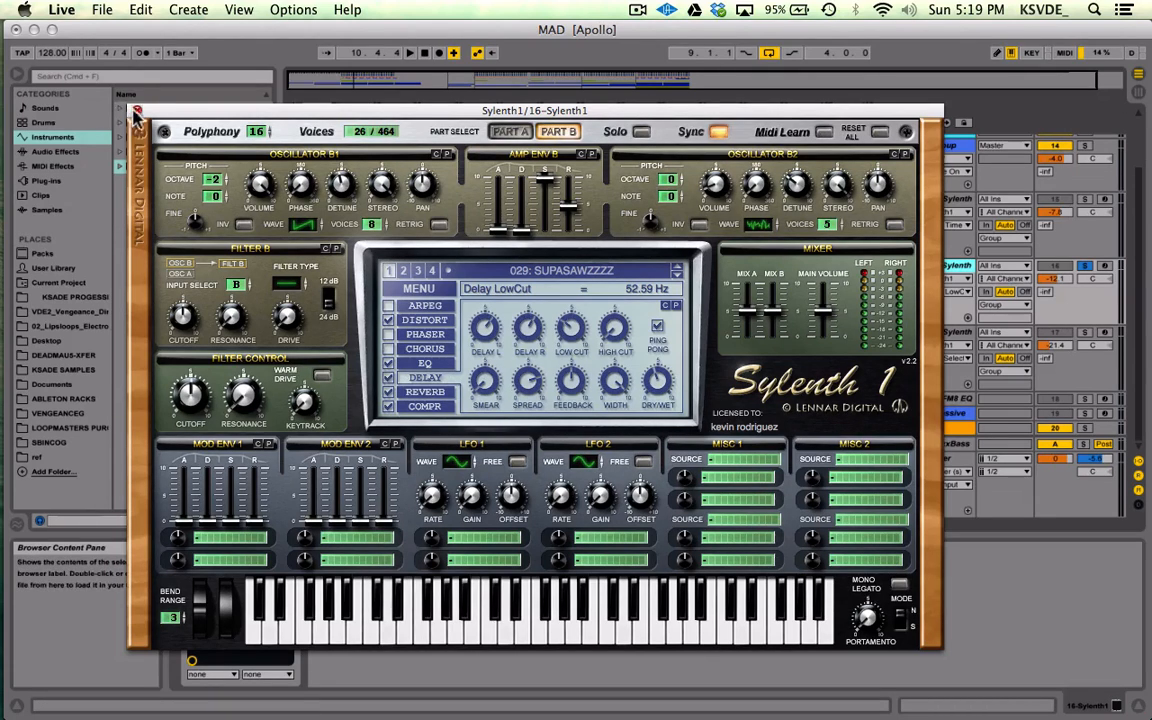
pyautogui.click(138, 111)
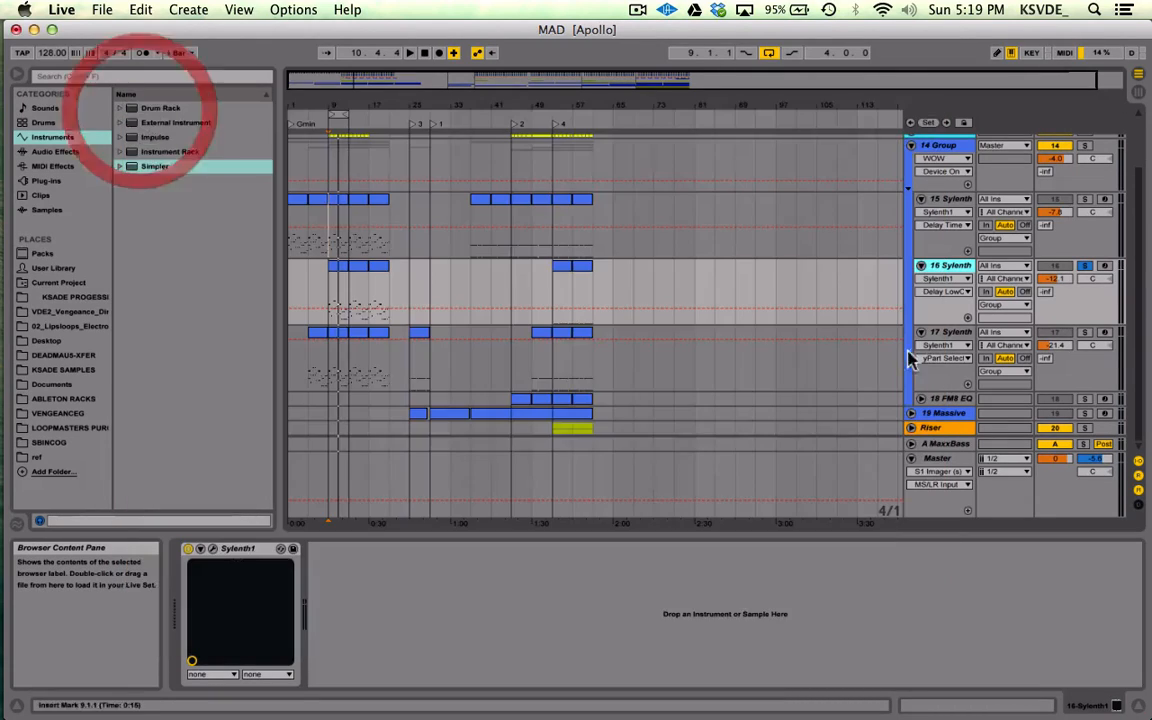
# Solo track 17 and play it briefly from bar 9
pyautogui.click(948, 332)
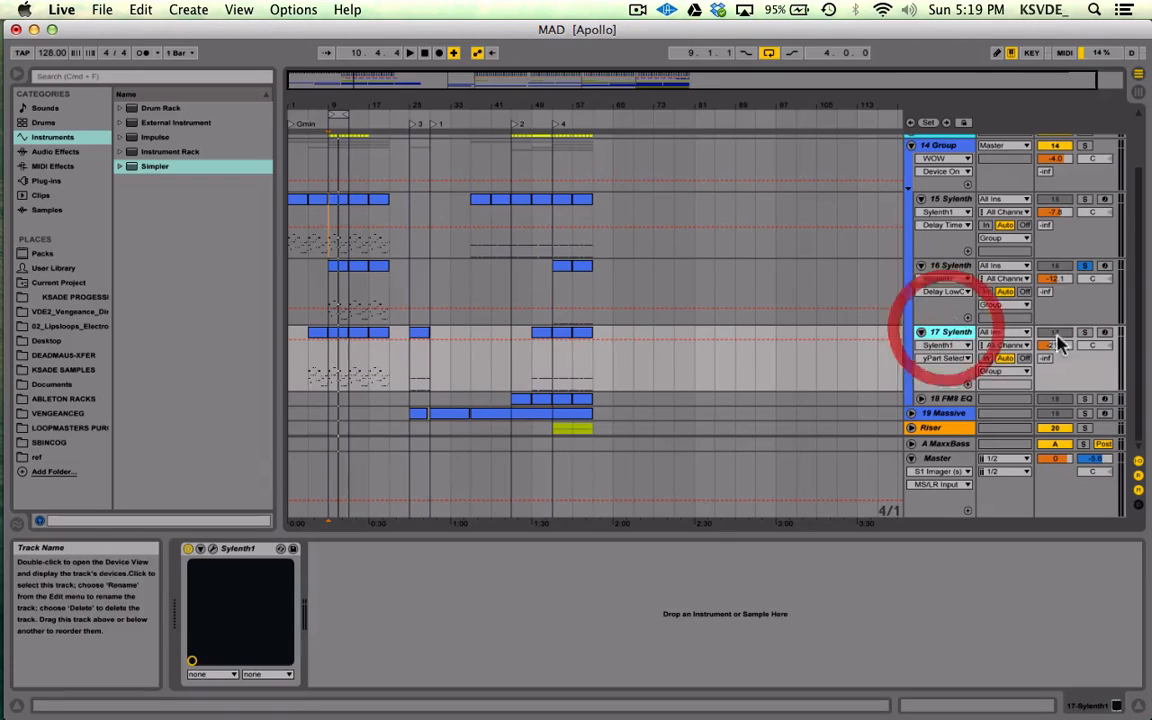
pyautogui.click(1085, 332)
pyautogui.press('space')
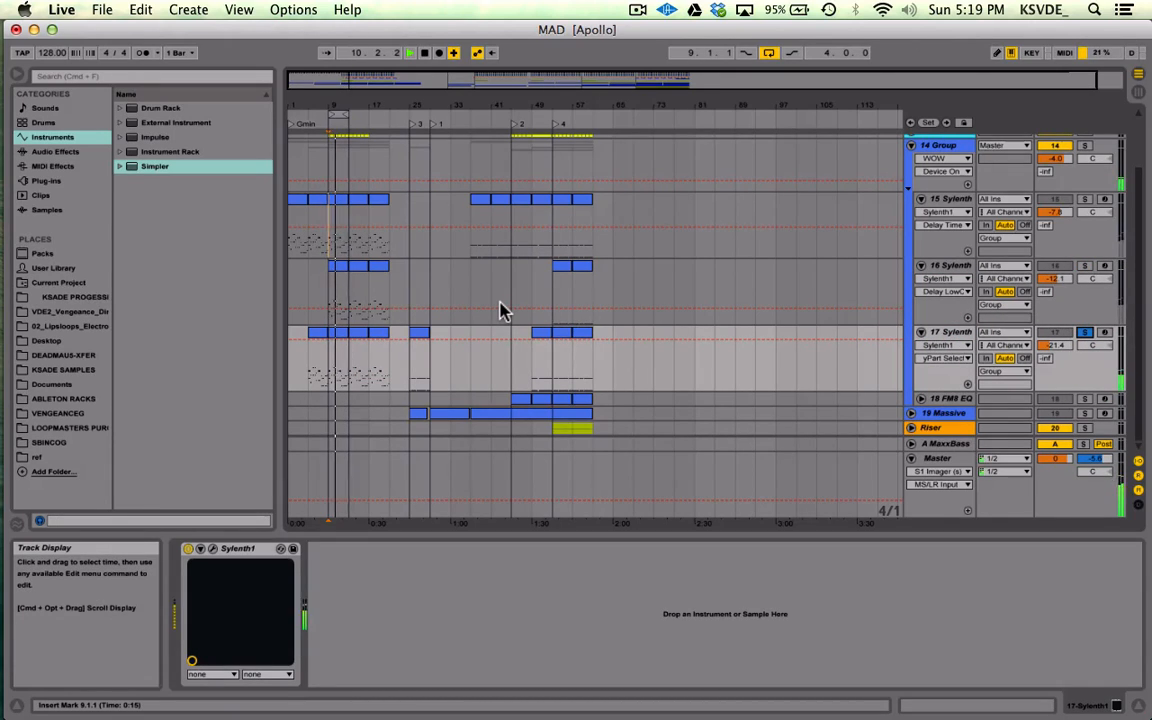
pyautogui.press('space')
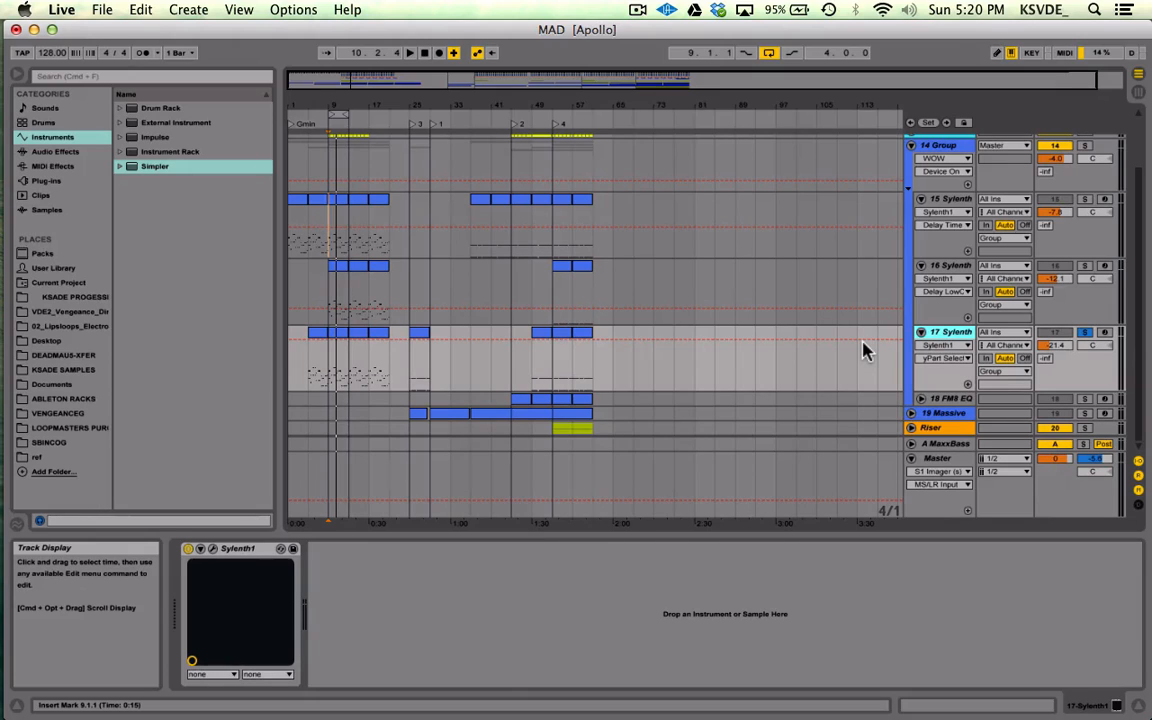
# Open track 17's Sylenth1, shift its window slightly, and bring up the preset list
pyautogui.click(212, 548)
pyautogui.moveTo(725, 101); pyautogui.dragTo(680, 101)
pyautogui.click(596, 256)
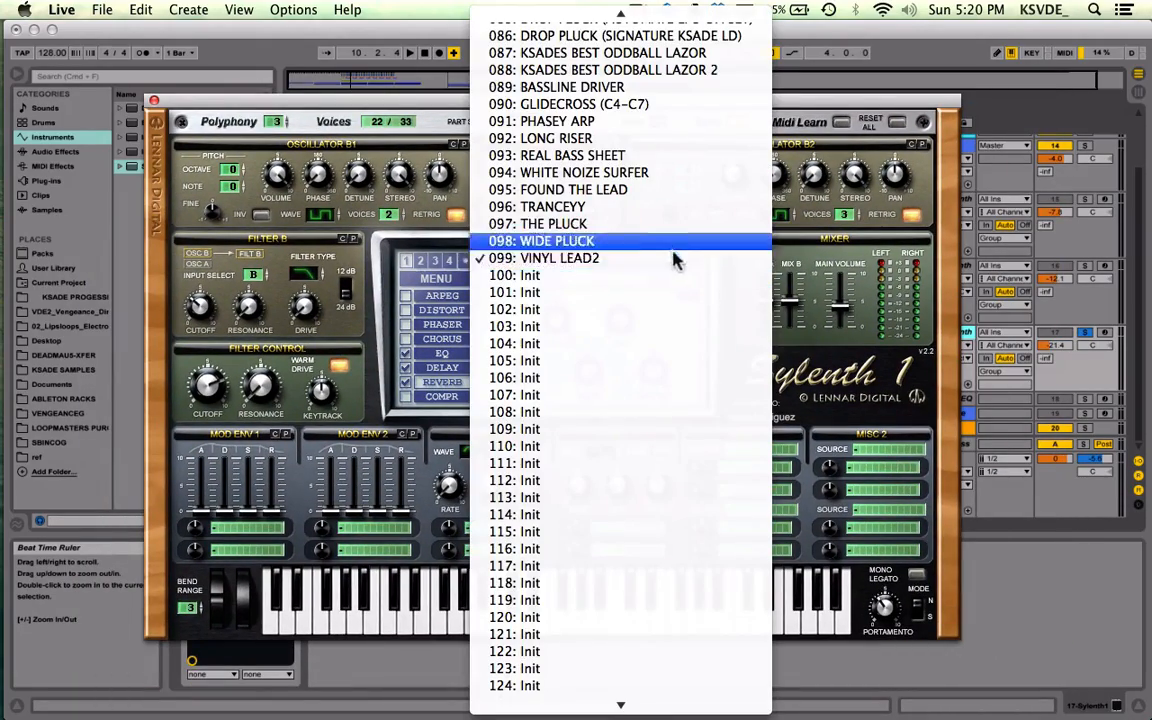
# Look through the presets in the Sylenth1 bank and reselect 099: VINYL LEAD2
pyautogui.scroll(10, 694, 231)
pyautogui.scroll(7, 694, 231)
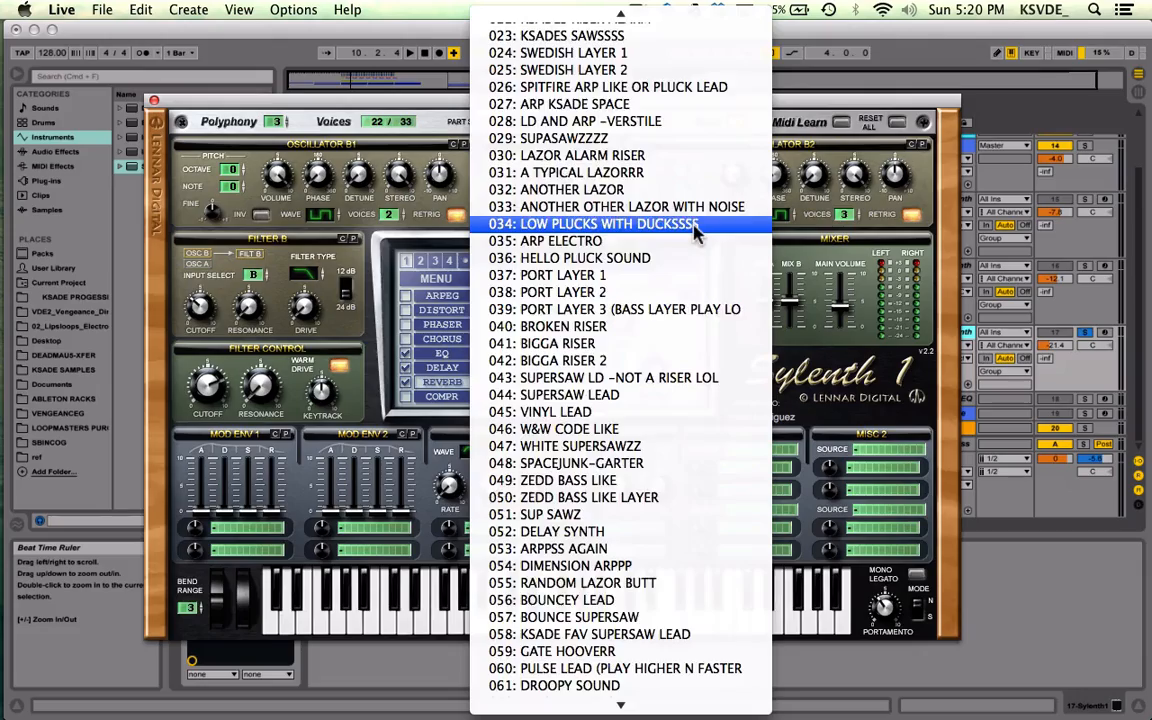
pyautogui.scroll(-8, 694, 231)
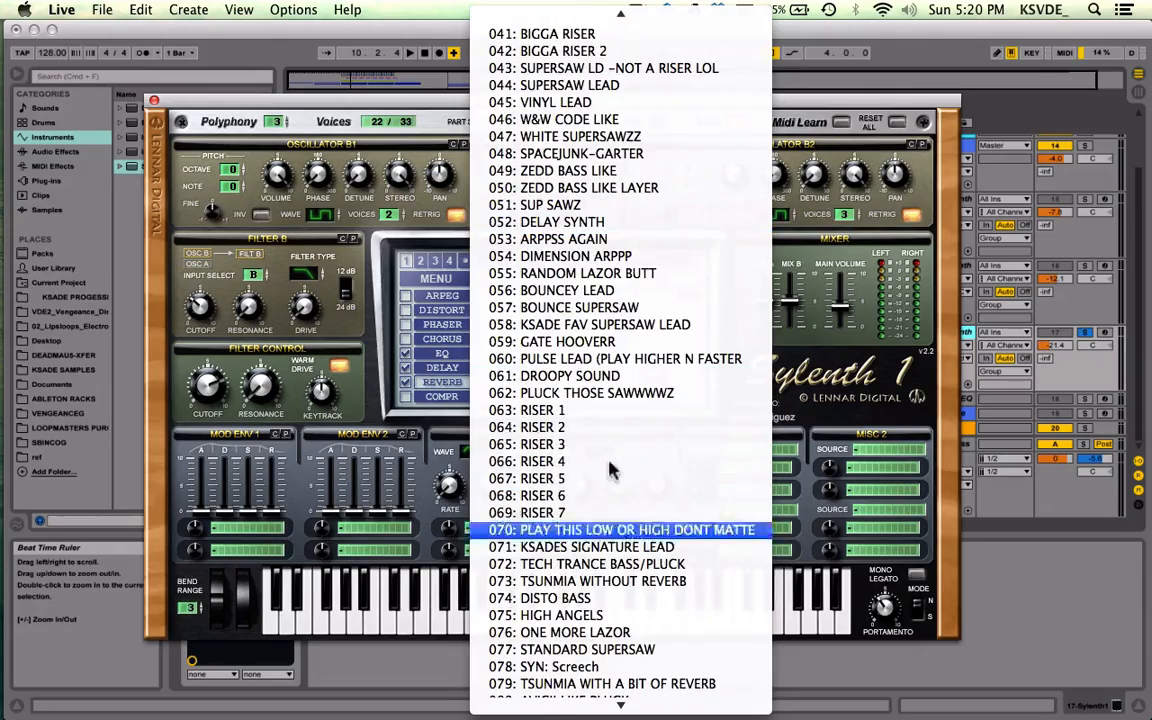
pyautogui.scroll(-9, 605, 478)
pyautogui.scroll(16, 607, 416)
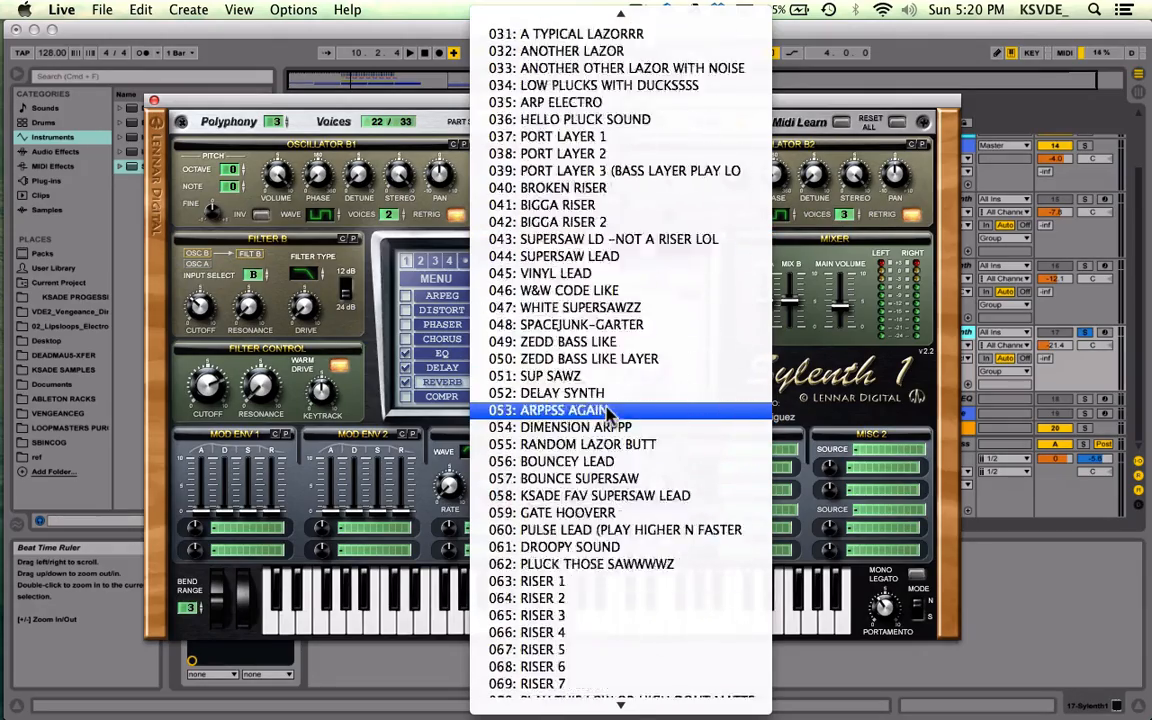
pyautogui.scroll(-6, 607, 415)
pyautogui.scroll(5, 607, 414)
pyautogui.scroll(3, 607, 412)
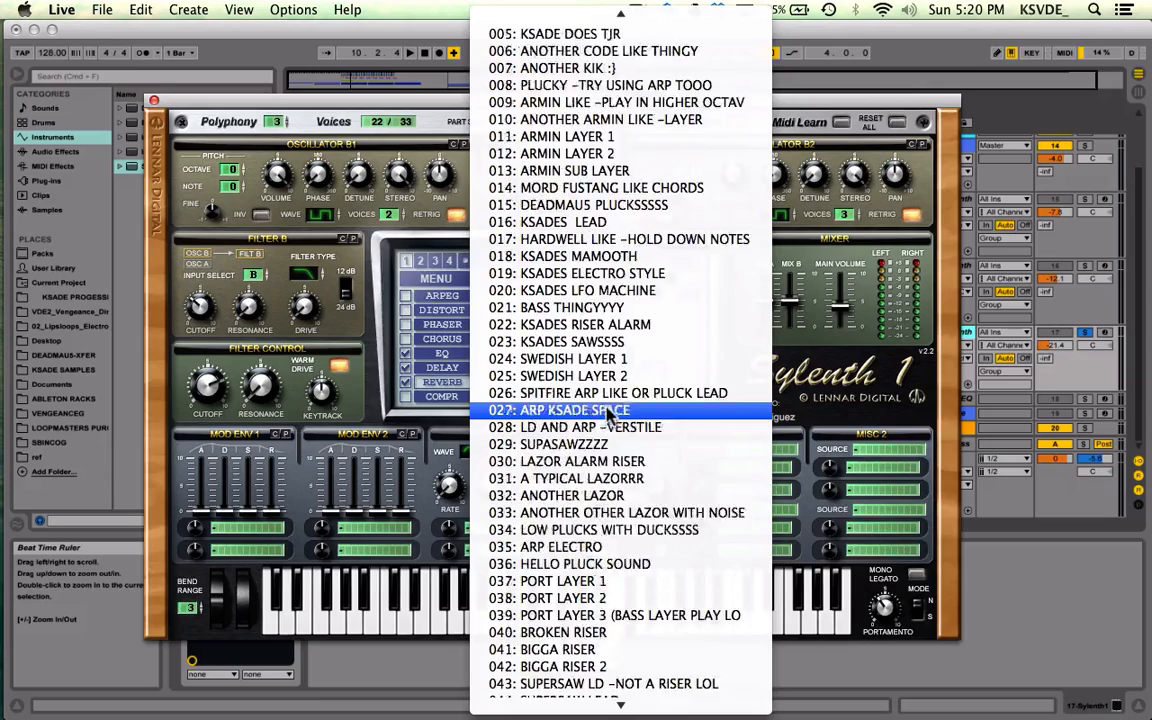
pyautogui.scroll(-4, 645, 500)
pyautogui.scroll(-5, 645, 515)
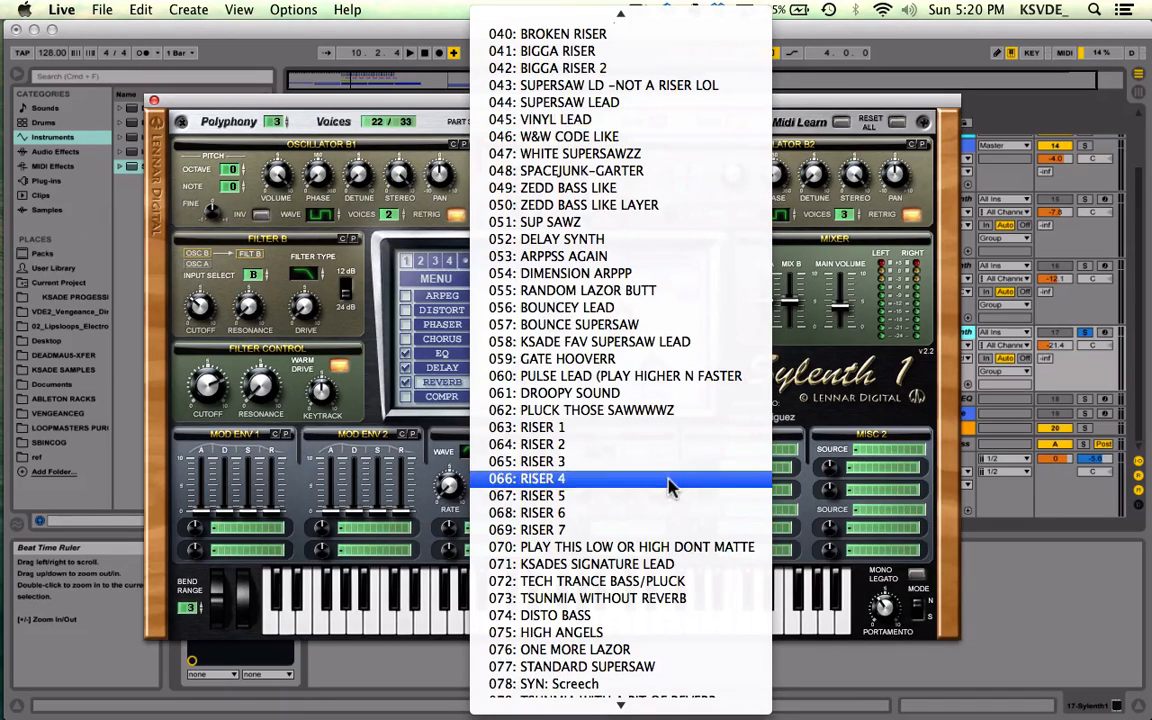
pyautogui.scroll(-10, 668, 483)
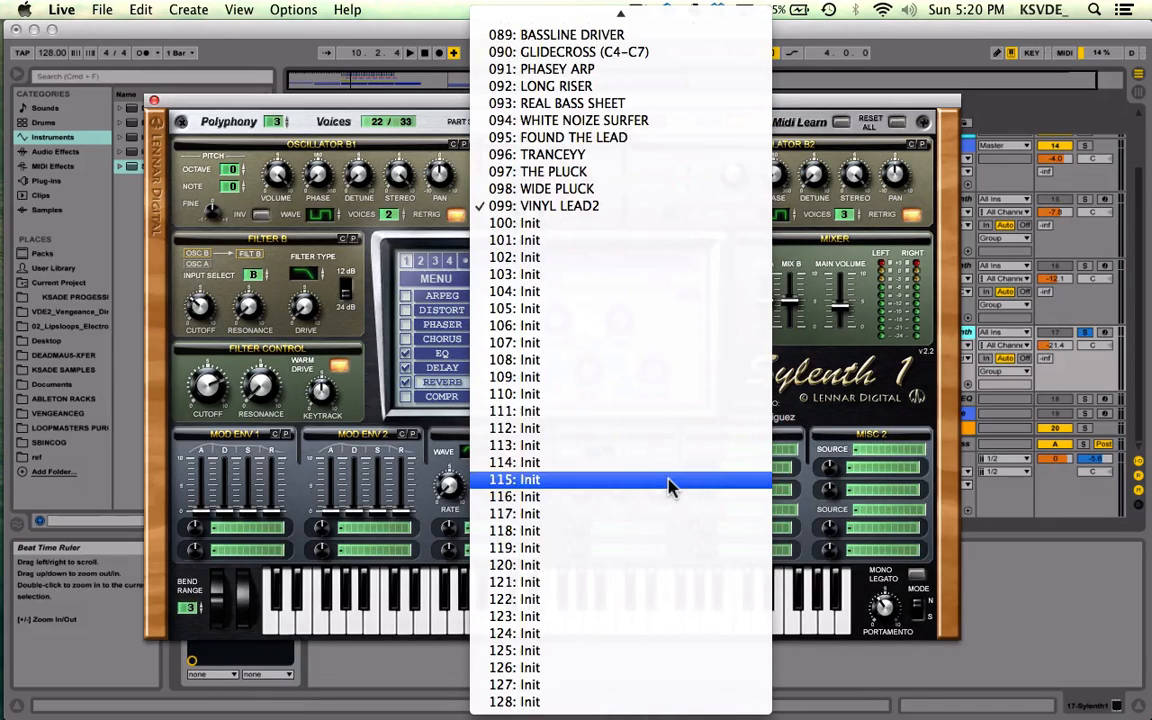
pyautogui.click(624, 209)
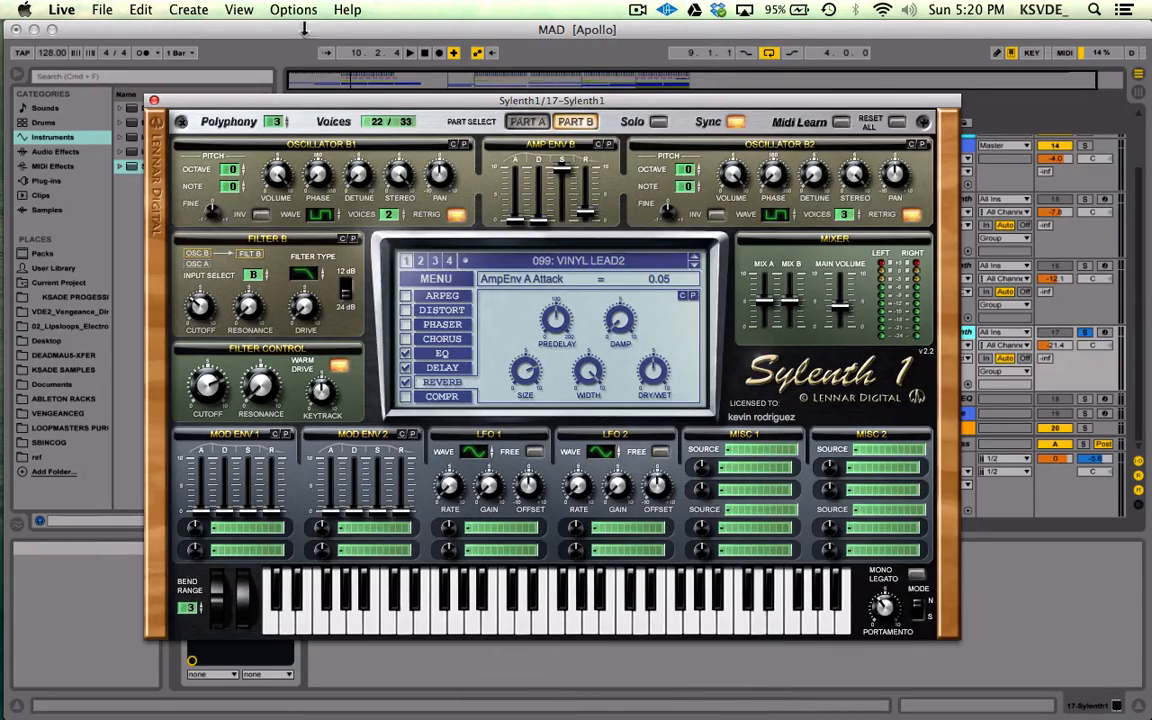
# Show Part A of track 17's Sylenth1 and view the Init Preset command without applying it
pyautogui.moveTo(376, 101); pyautogui.dragTo(405, 110)
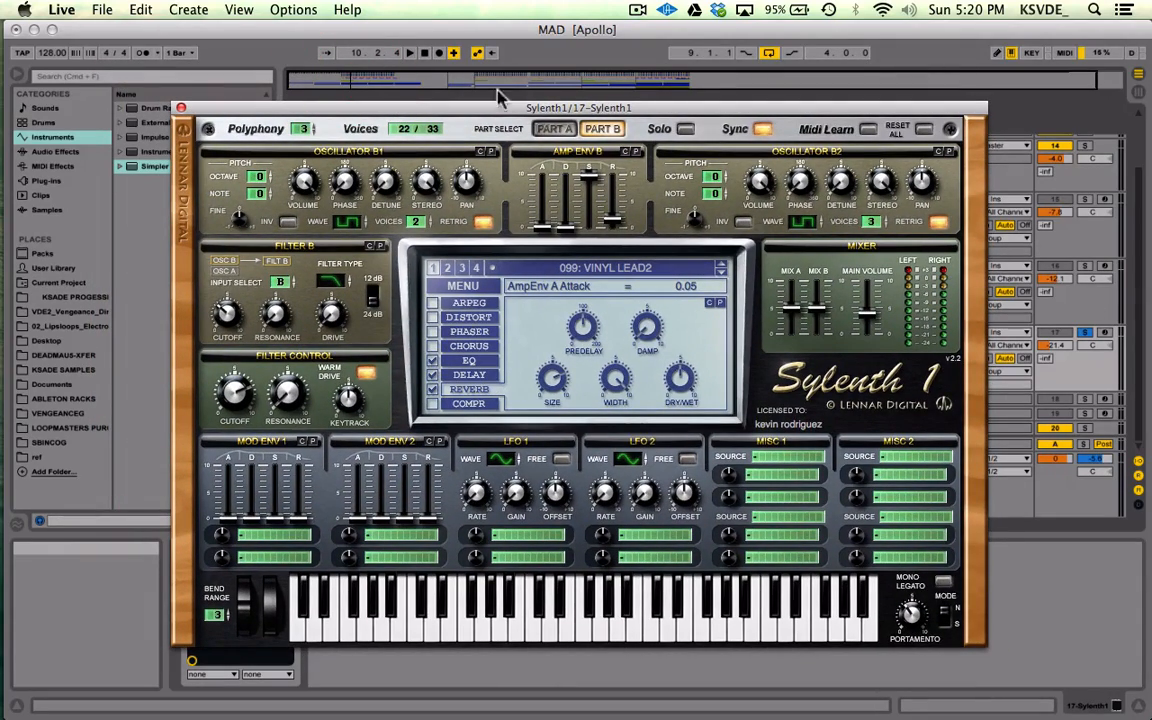
pyautogui.click(556, 129)
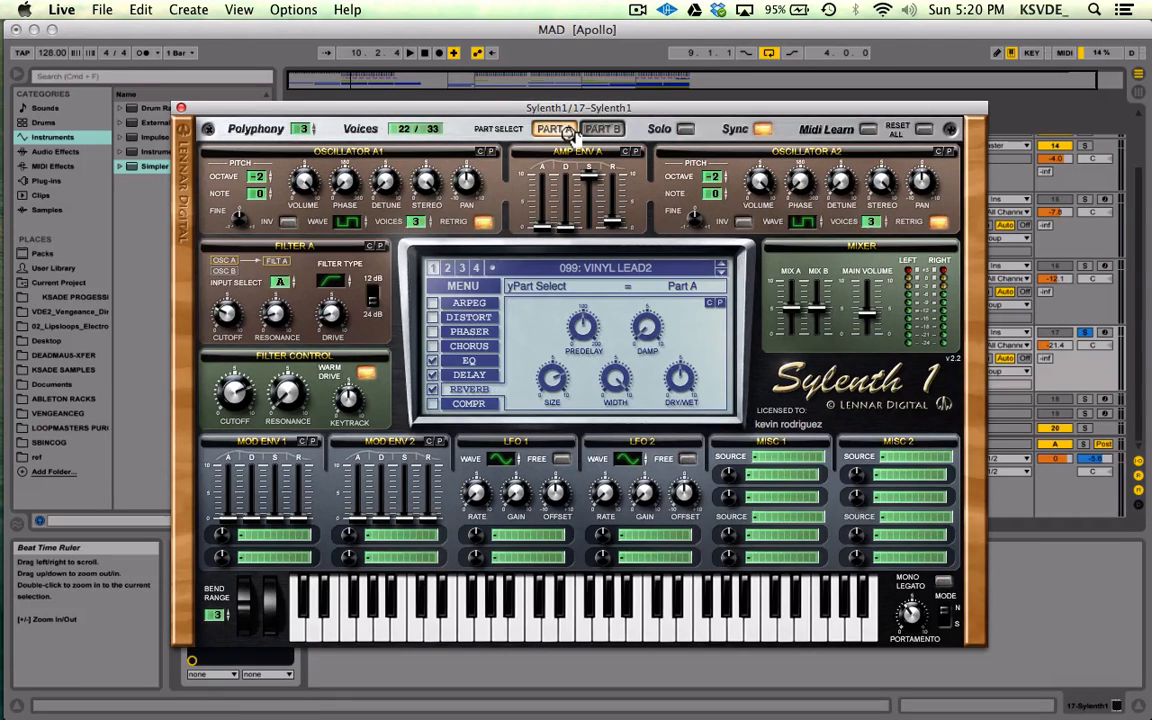
pyautogui.click(440, 287)
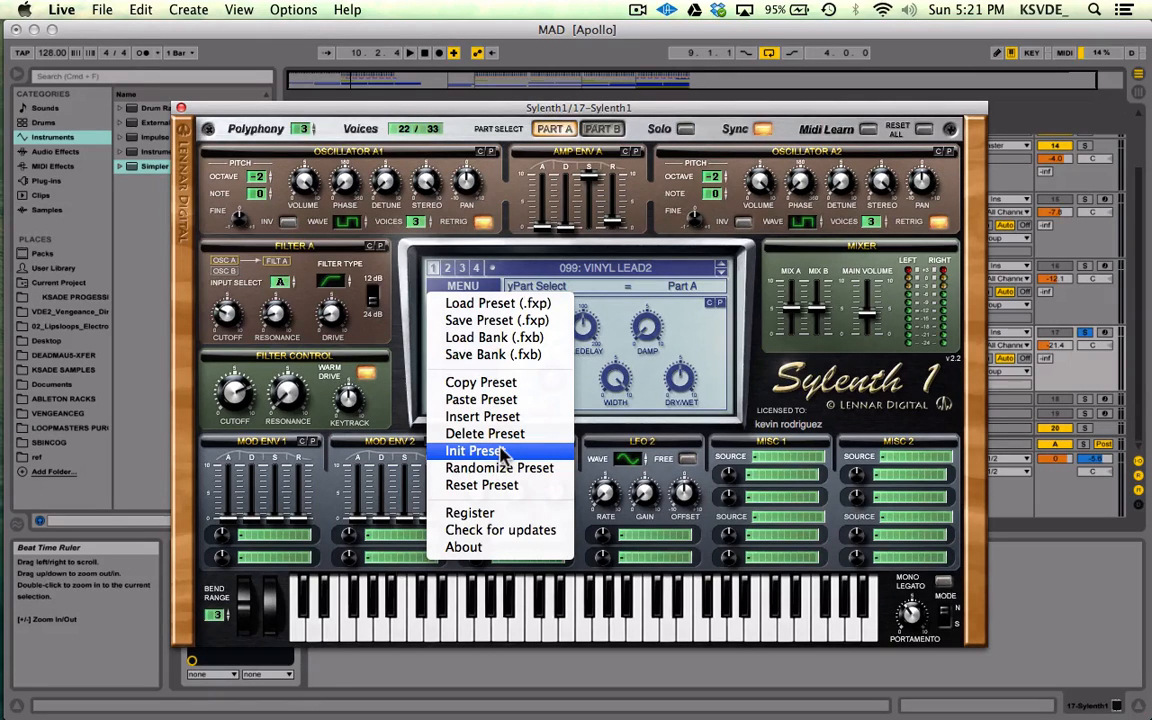
pyautogui.click(676, 117)
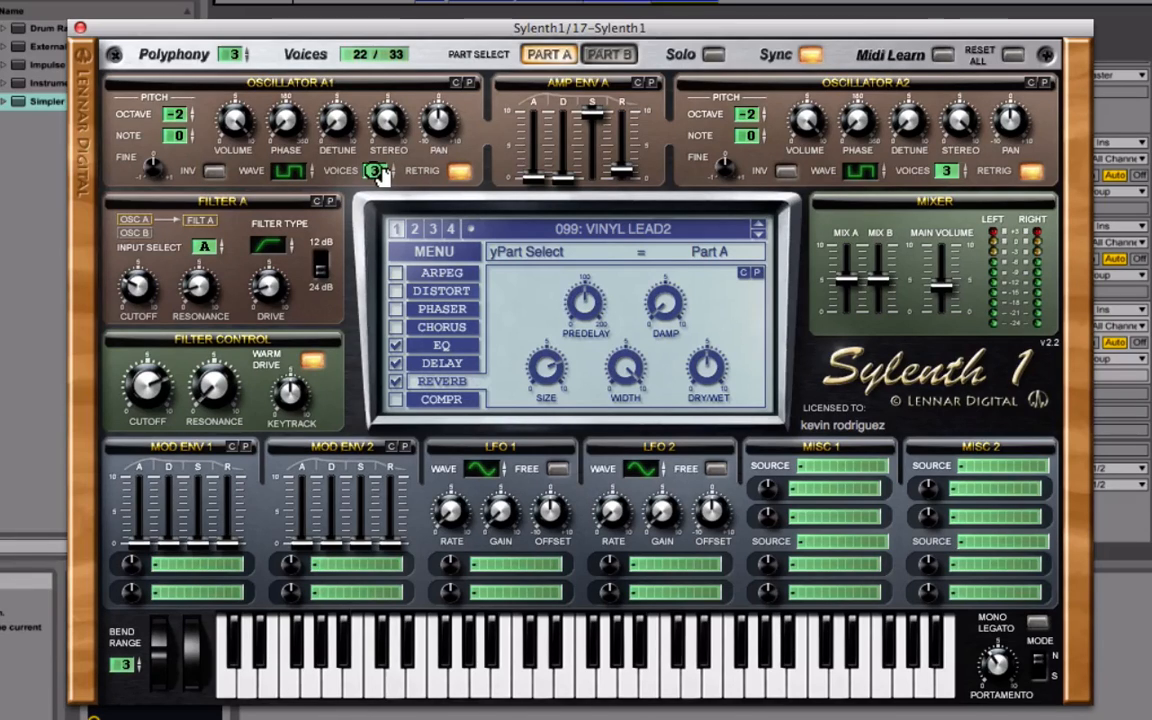
# Check oscillator A1's wave and fine tuning, and the attack, decay, sustain and release of Amp Env A
pyautogui.moveTo(290, 177)
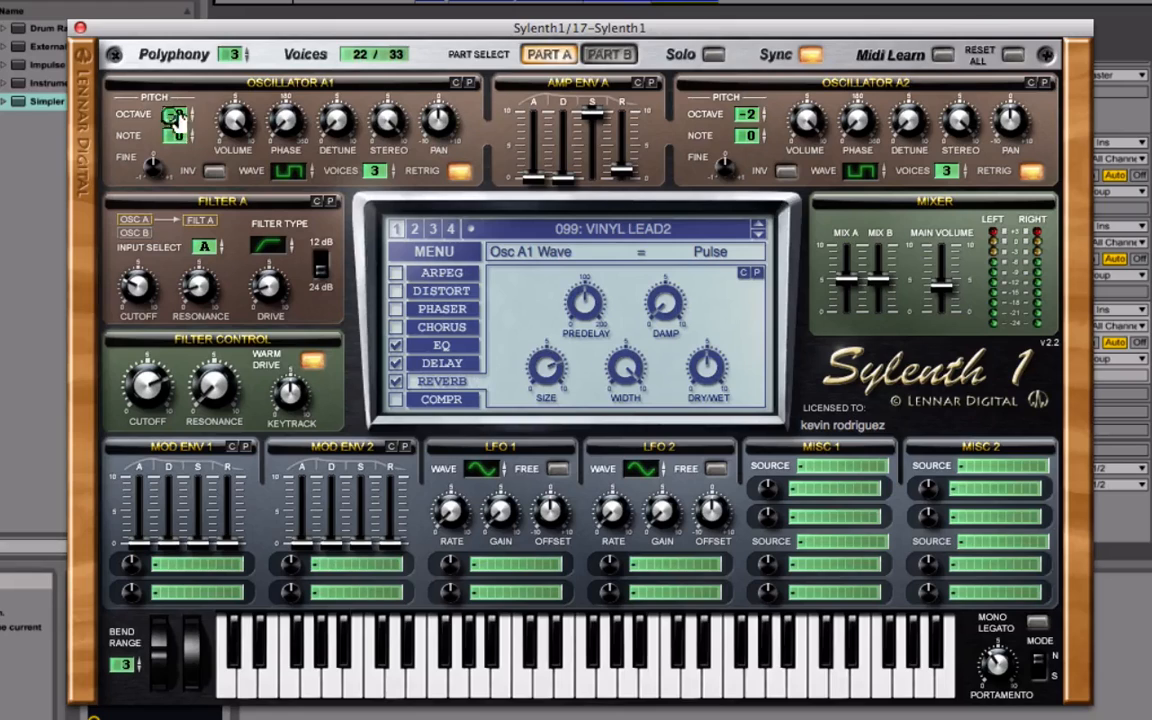
pyautogui.click(165, 176)
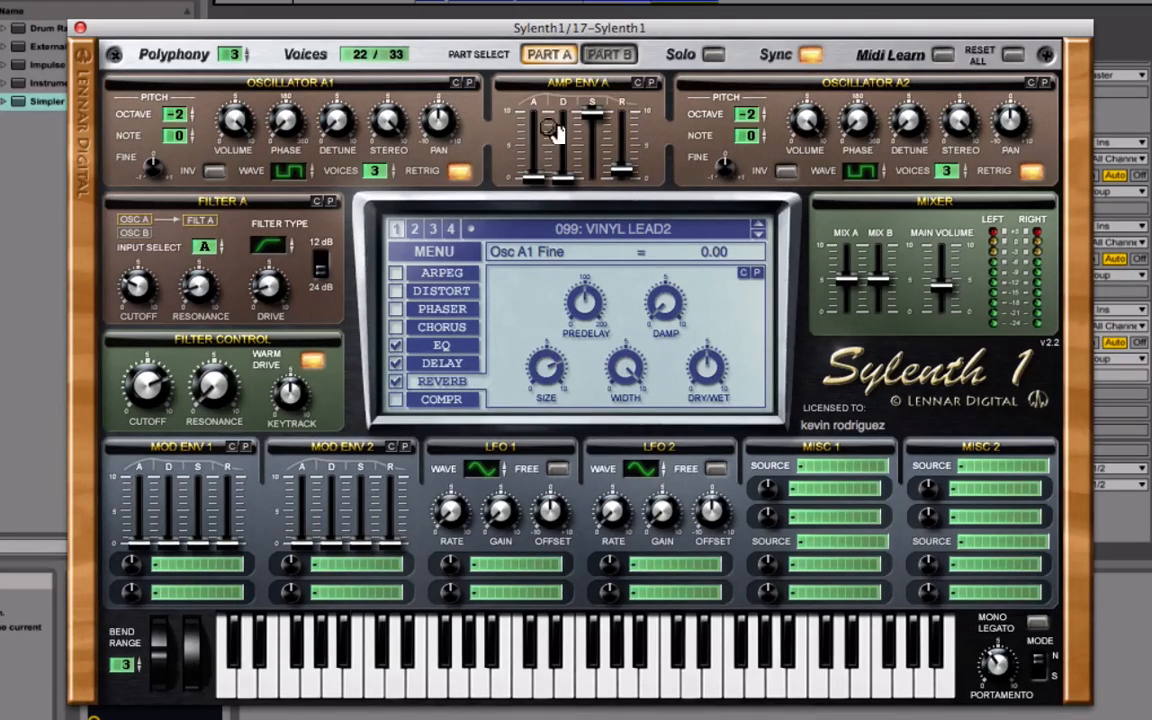
pyautogui.click(532, 178)
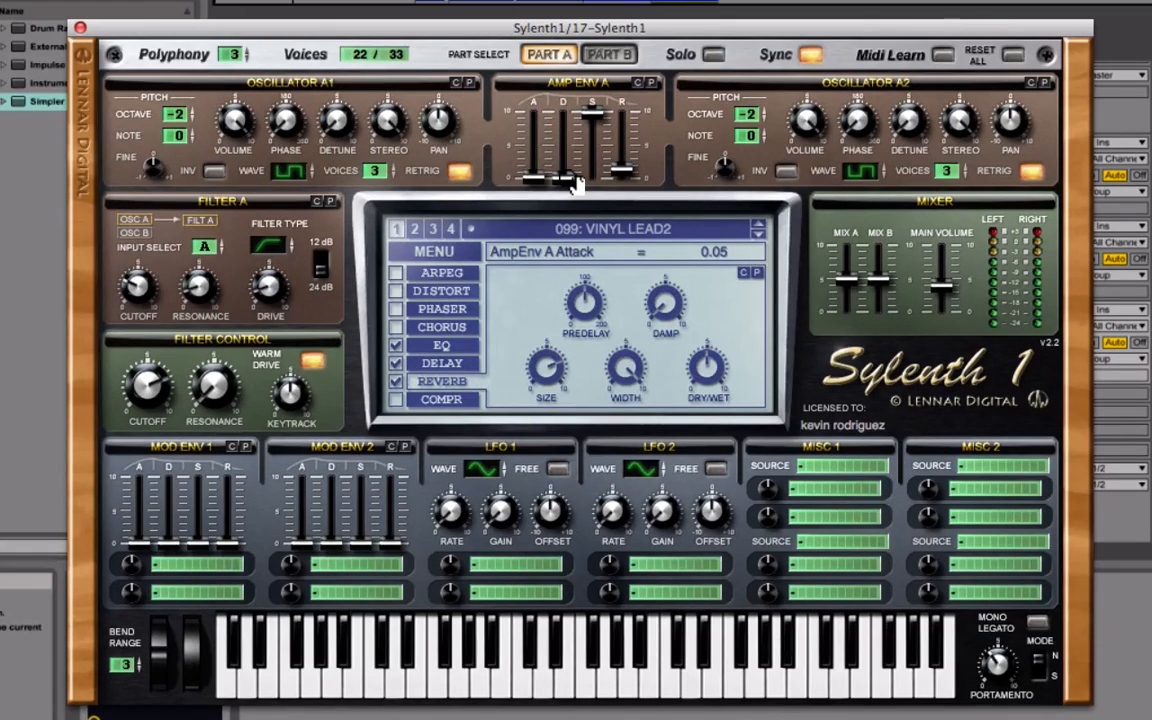
pyautogui.click(566, 180)
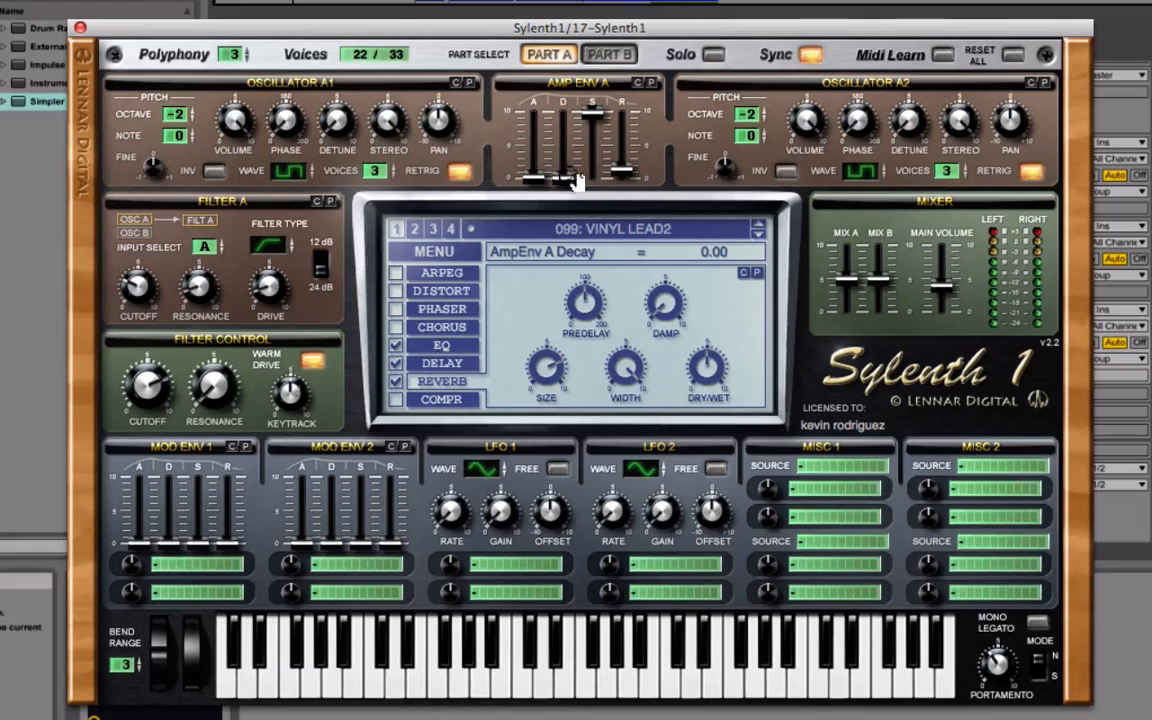
pyautogui.click(597, 117)
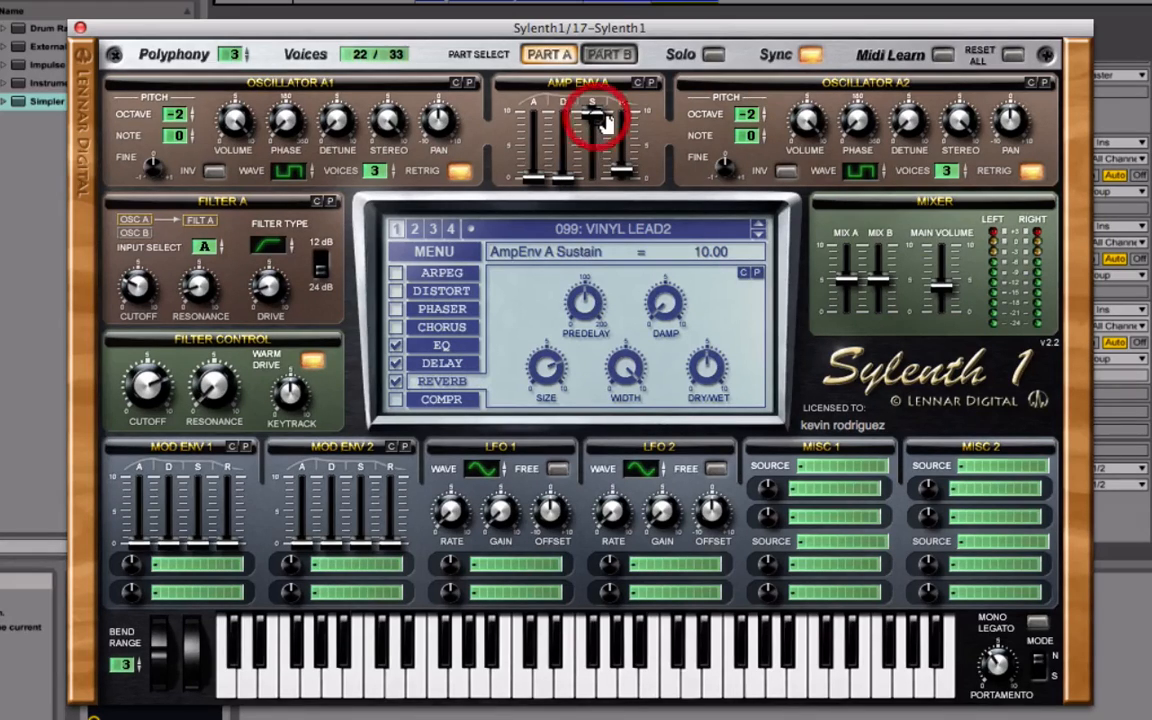
pyautogui.click(624, 176)
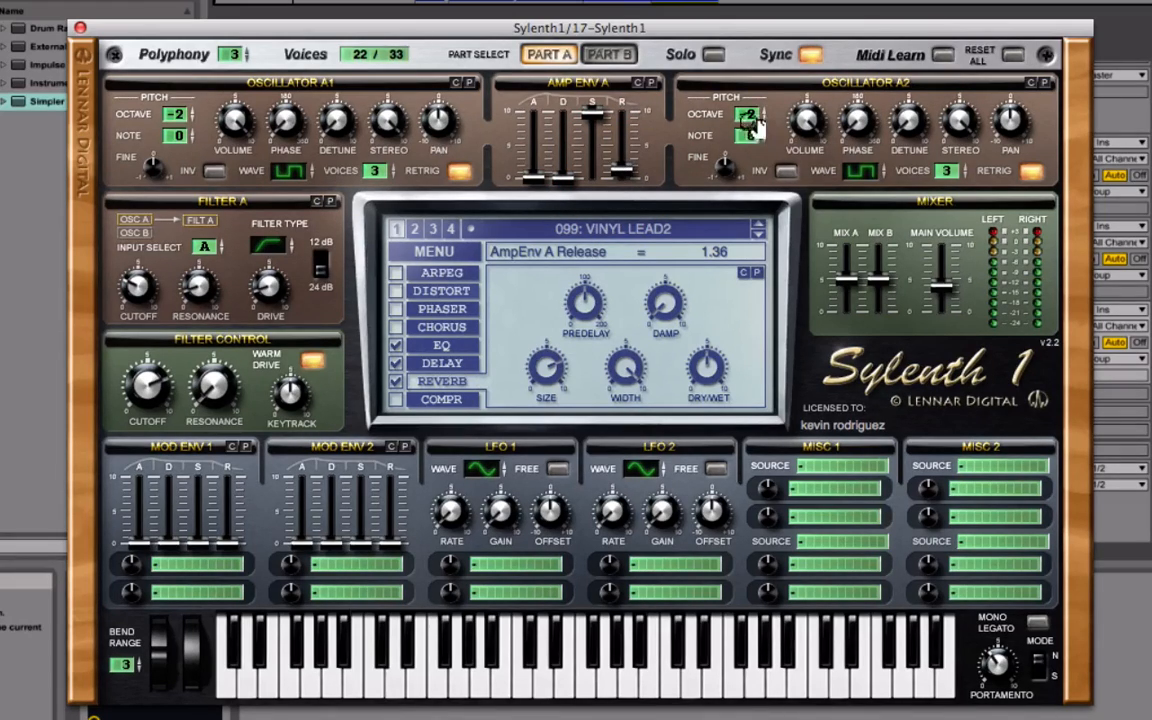
# Check oscillator A2's fine tuning and wave in Part A
pyautogui.click(729, 190)
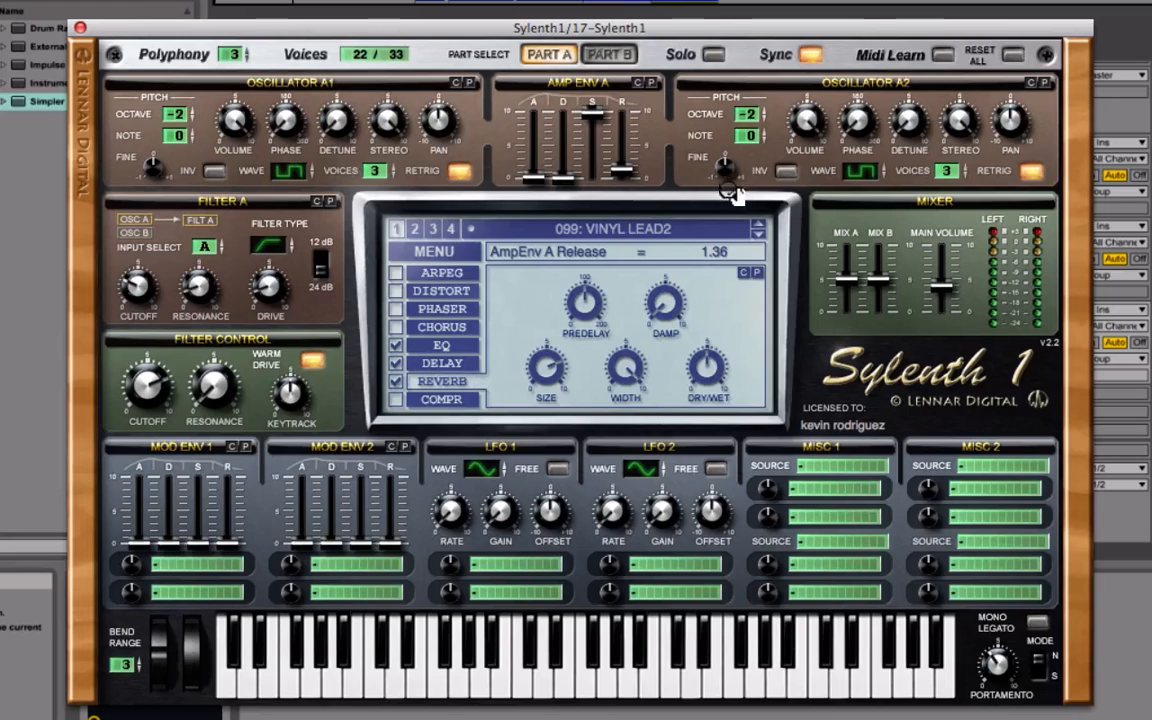
pyautogui.click(866, 172)
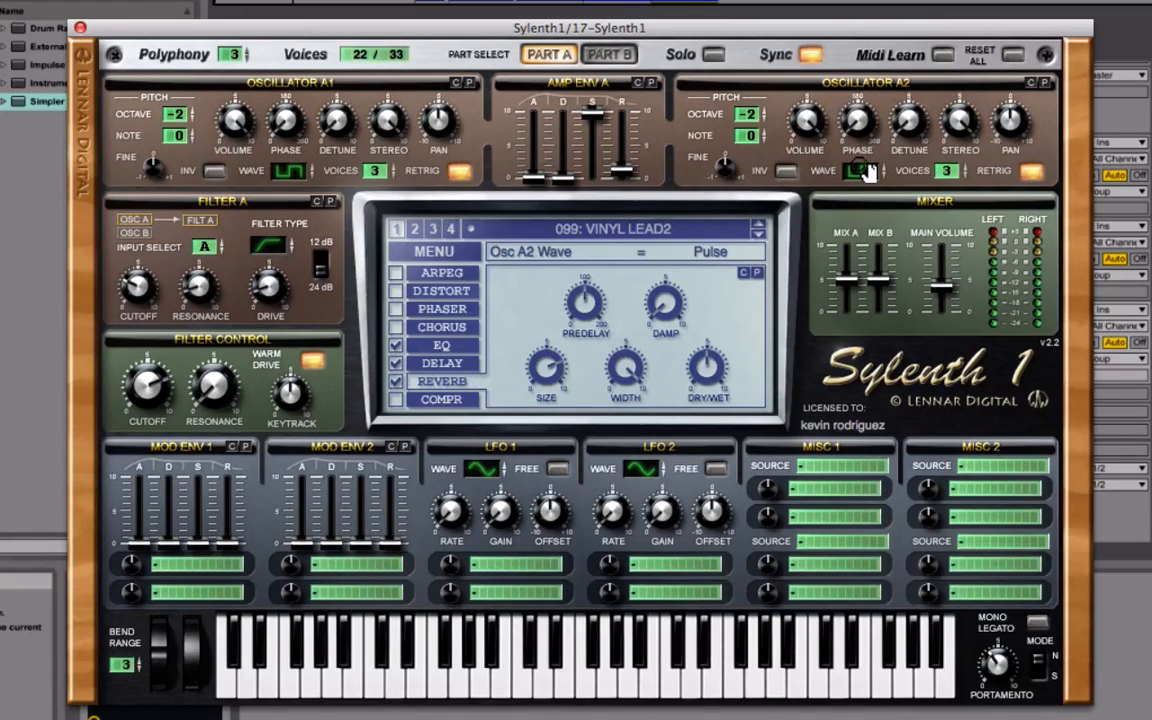
pyautogui.click(1028, 173)
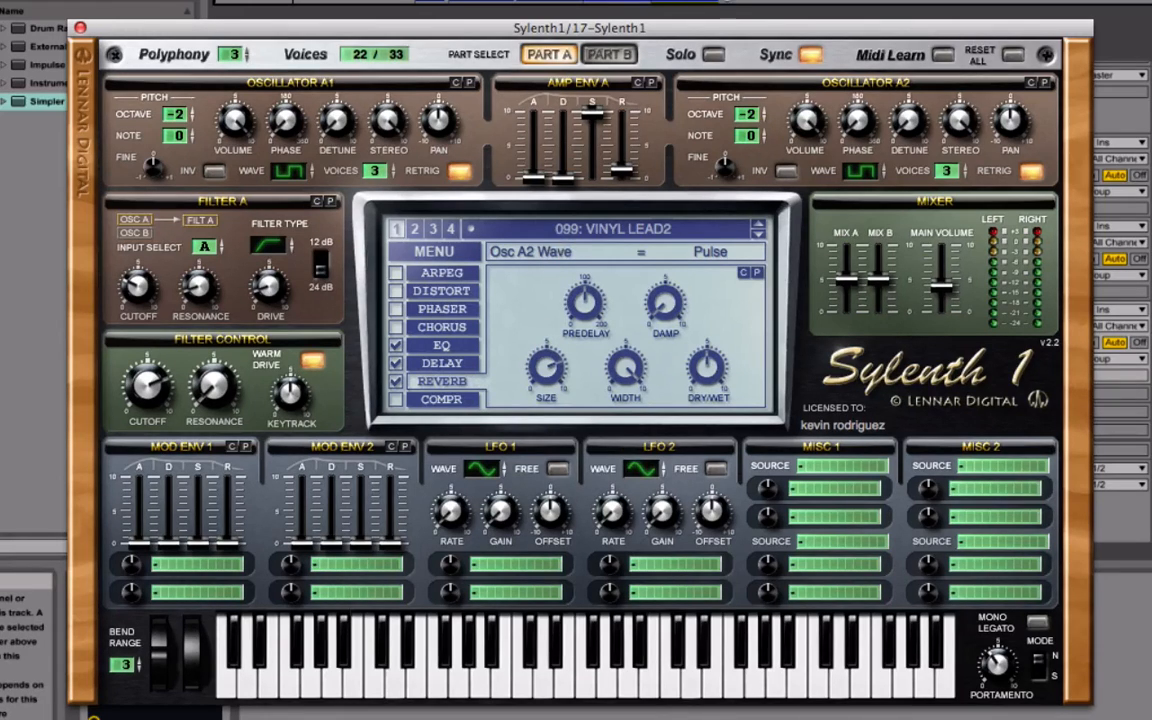
# Switch to track 15 and back to track 17, repositioning the Sylenth1 window so all its controls can be viewed
pyautogui.moveTo(648, 24); pyautogui.dragTo(409, 293)
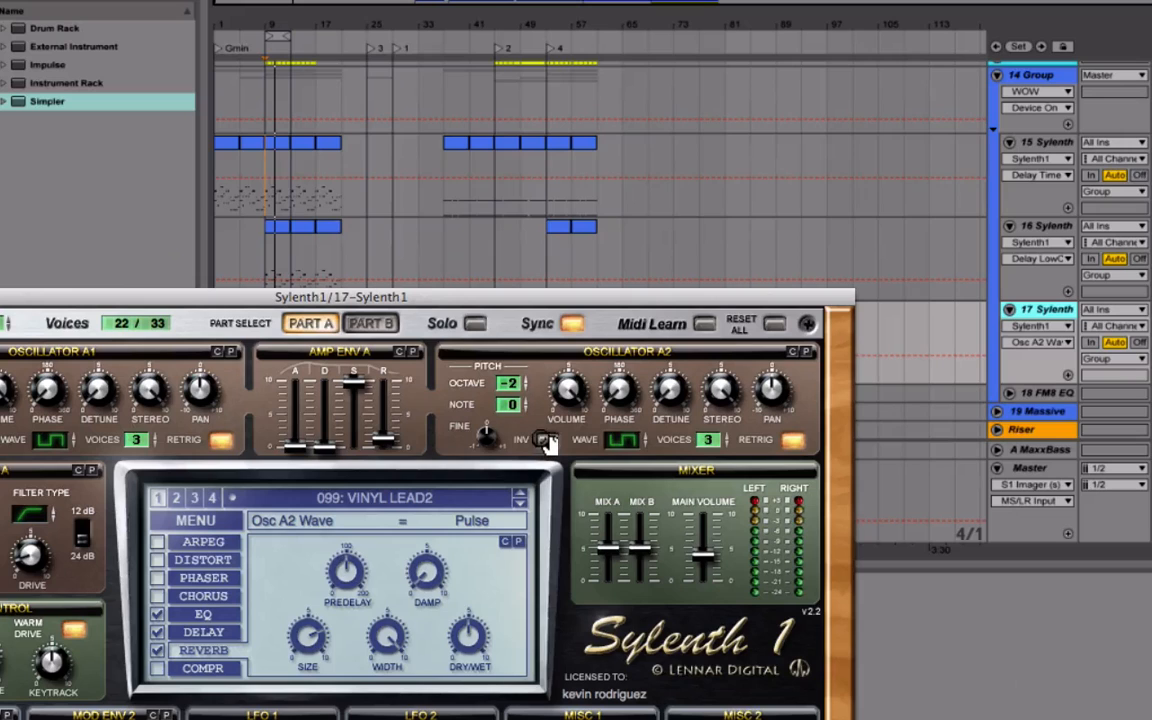
pyautogui.click(1054, 145)
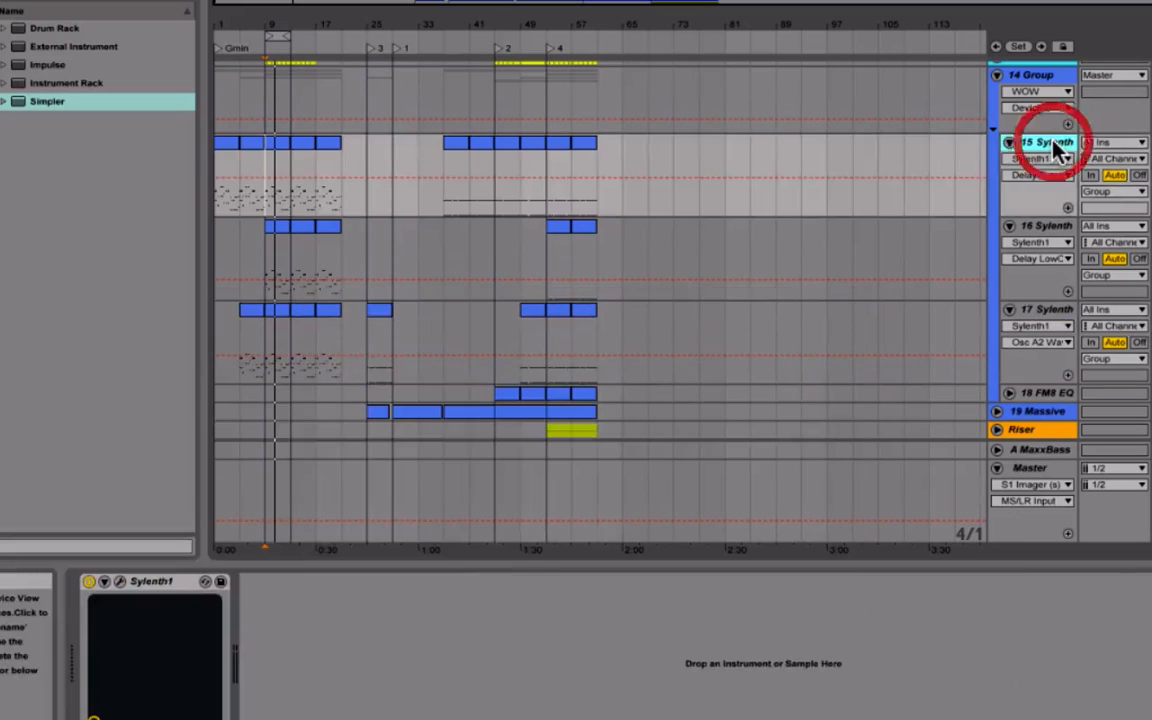
pyautogui.click(1046, 311)
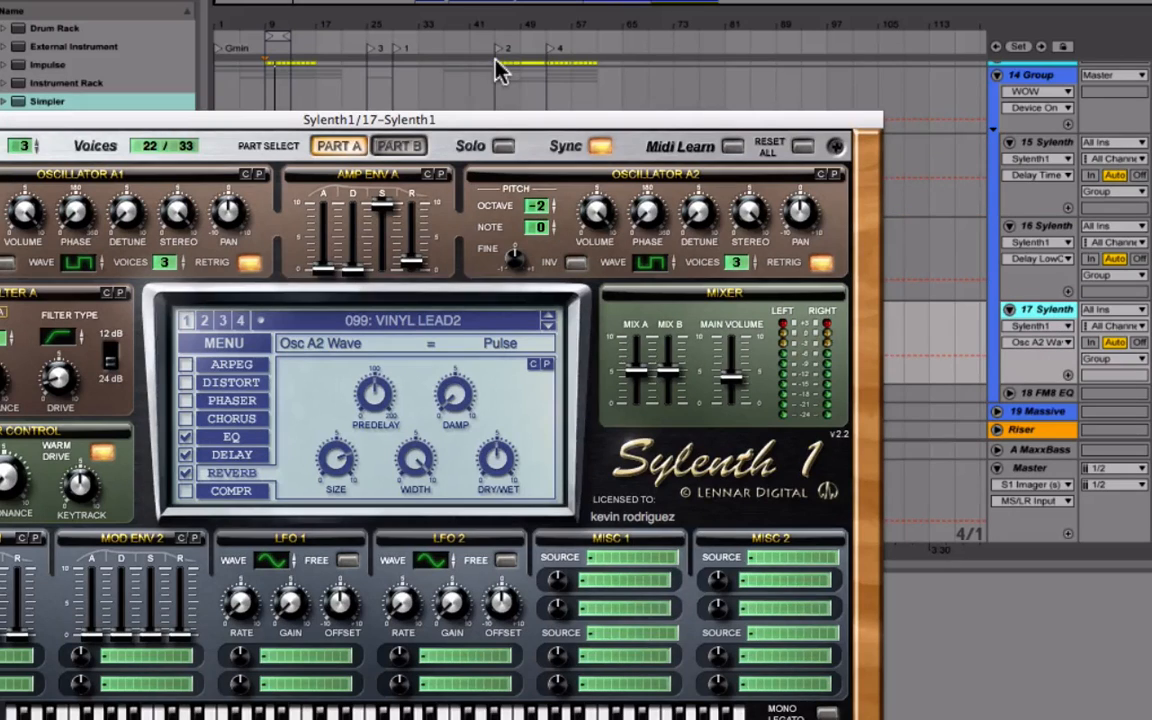
pyautogui.moveTo(476, 121); pyautogui.dragTo(650, 28)
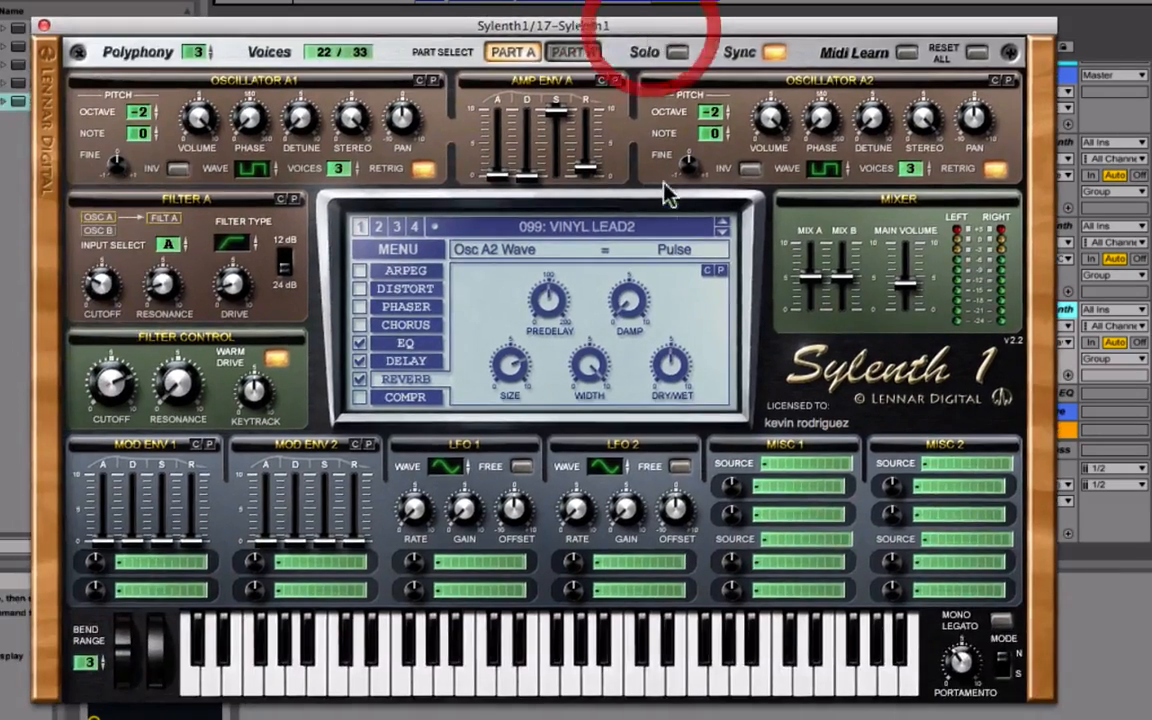
# Scroll up through the Sylenth1 bank's earlier presets and close the list without choosing another preset
pyautogui.click(605, 226)
pyautogui.click(314, 83)
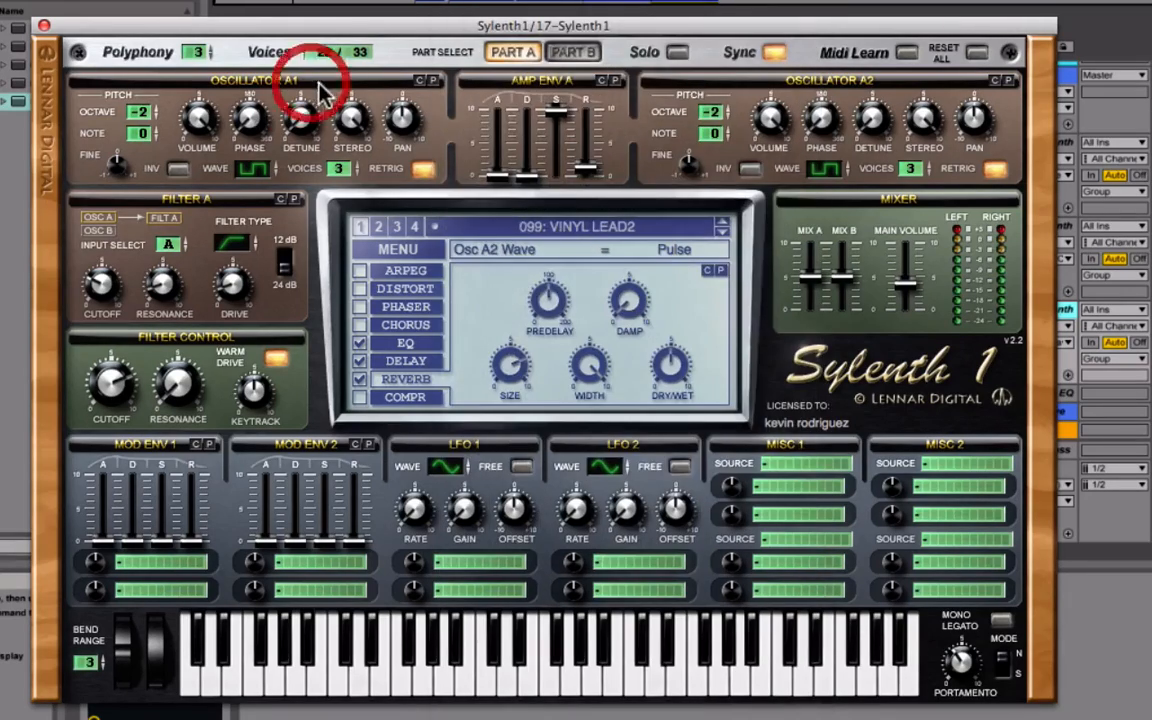
pyautogui.click(550, 228)
pyautogui.scroll(10, 500, 283)
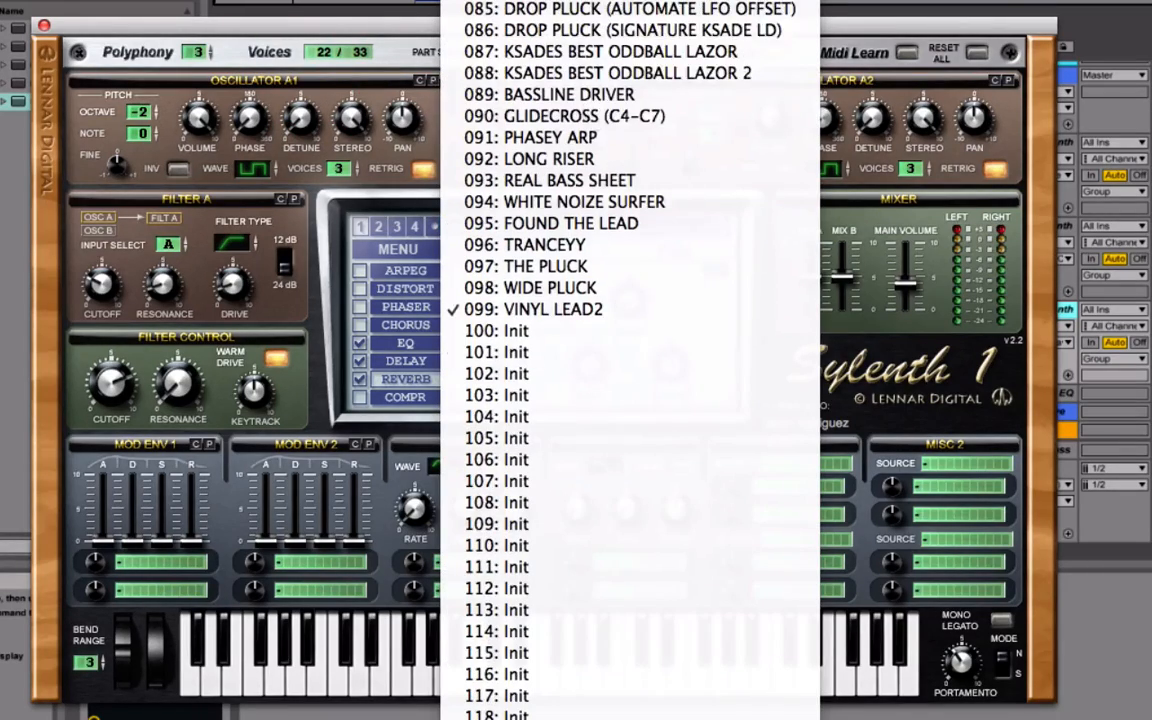
pyautogui.scroll(1, 550, 218)
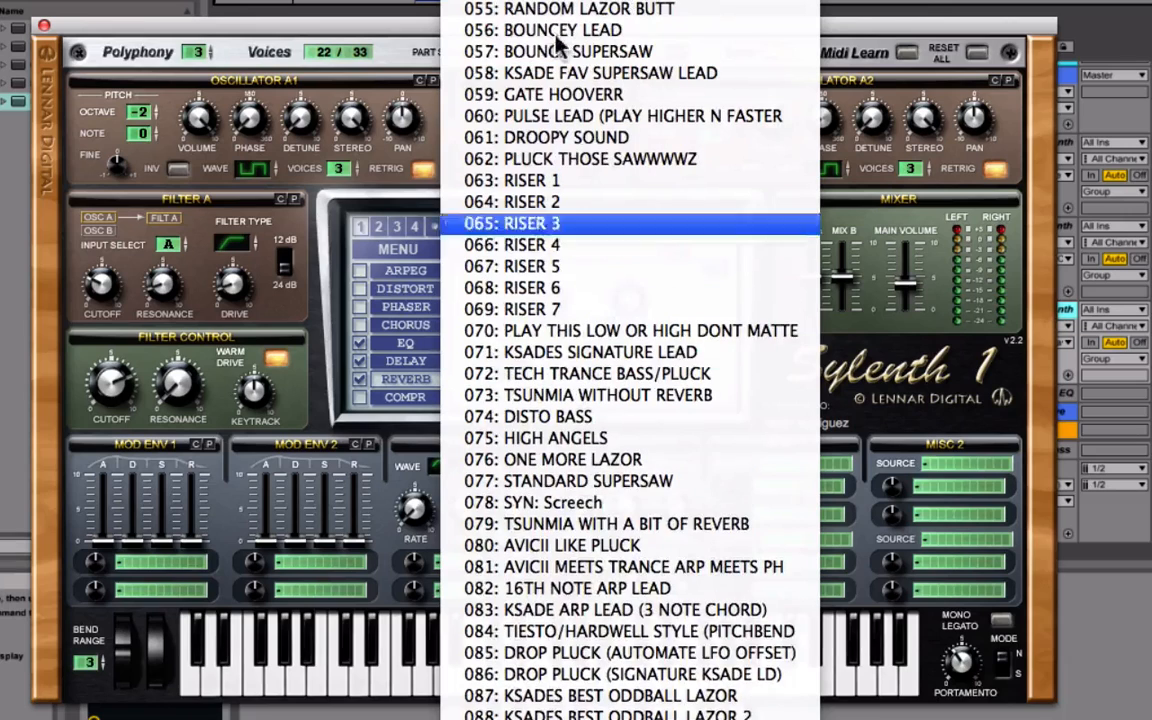
pyautogui.scroll(3, 597, 116)
pyautogui.click(322, 294)
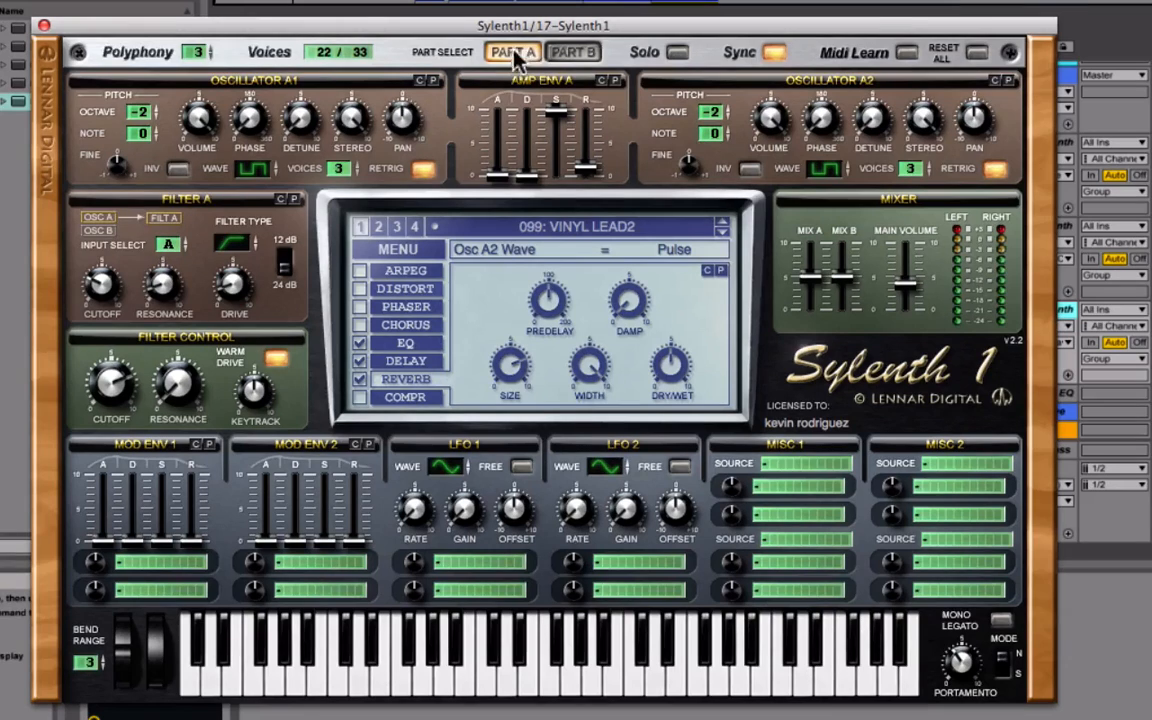
# Move the Sylenth1 window up slightly and check Filter A's cutoff, resonance, filter type and dB slope
pyautogui.moveTo(510, 28)
pyautogui.mouseDown()
pyautogui.moveTo(512, 2)
pyautogui.moveTo(505, 8)
pyautogui.mouseUp()
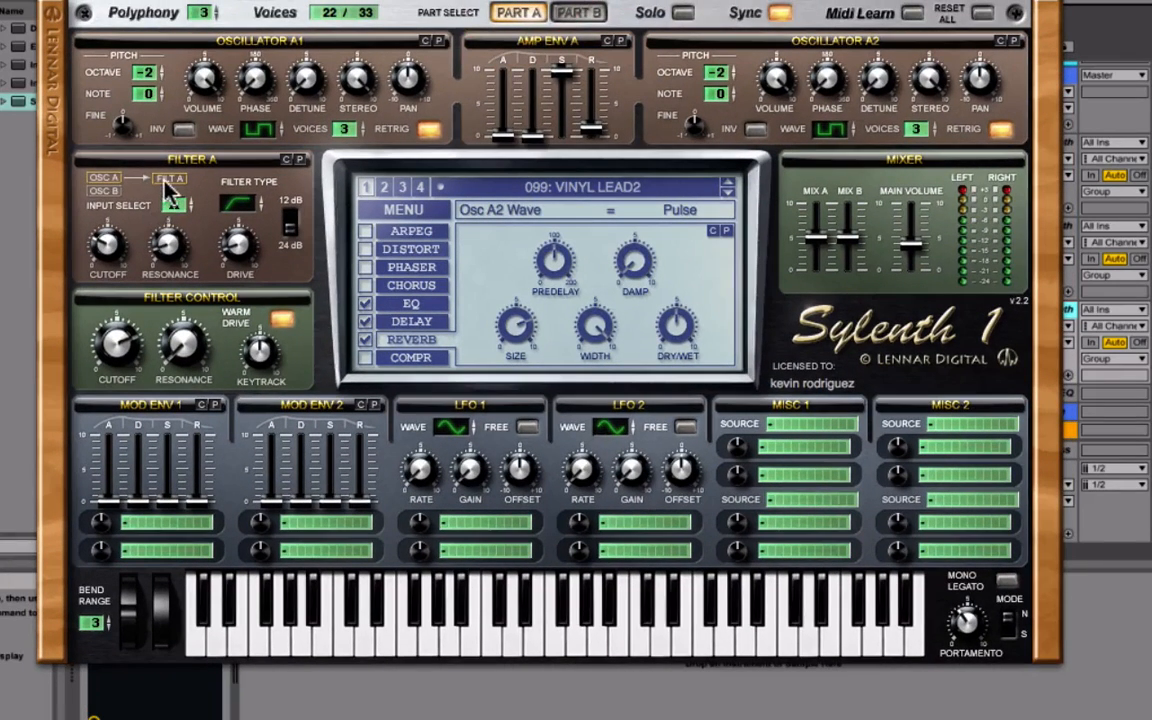
pyautogui.click(108, 244)
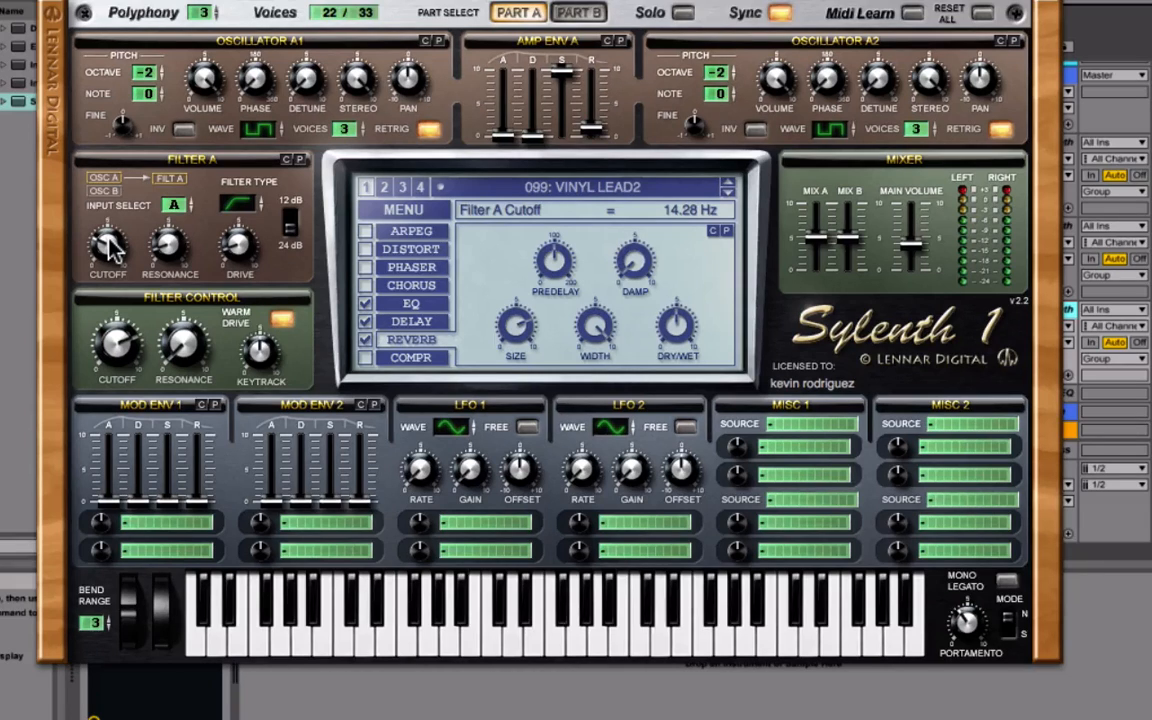
pyautogui.click(168, 244)
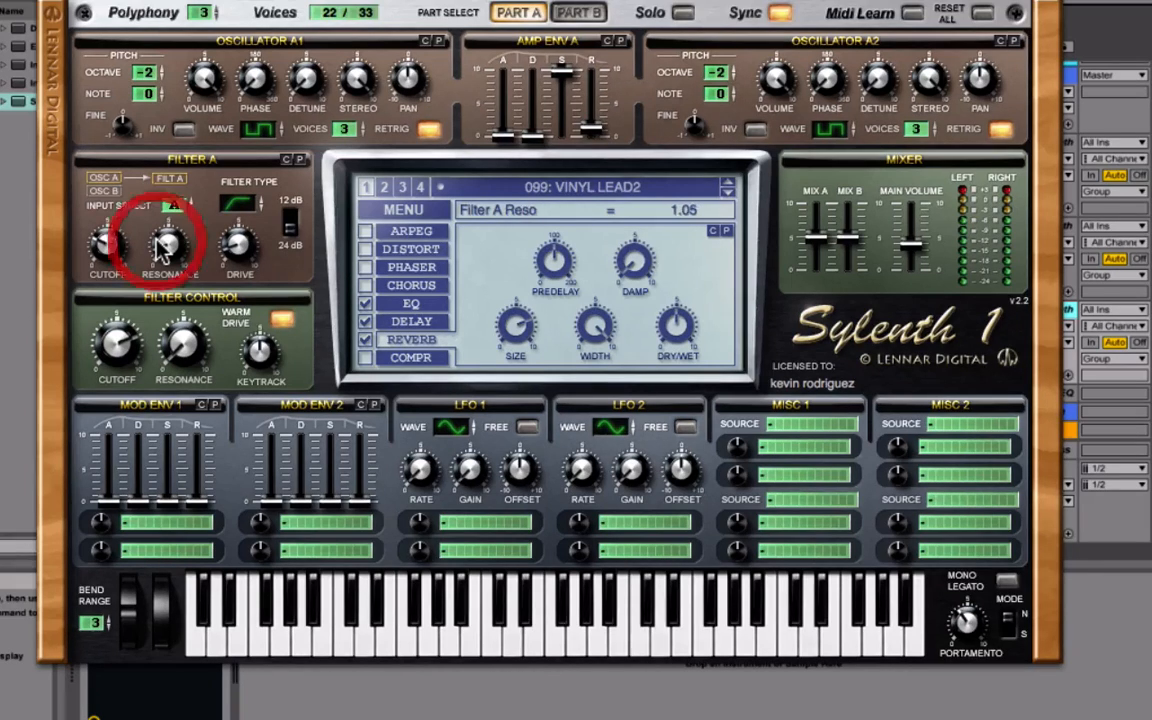
pyautogui.click(247, 208)
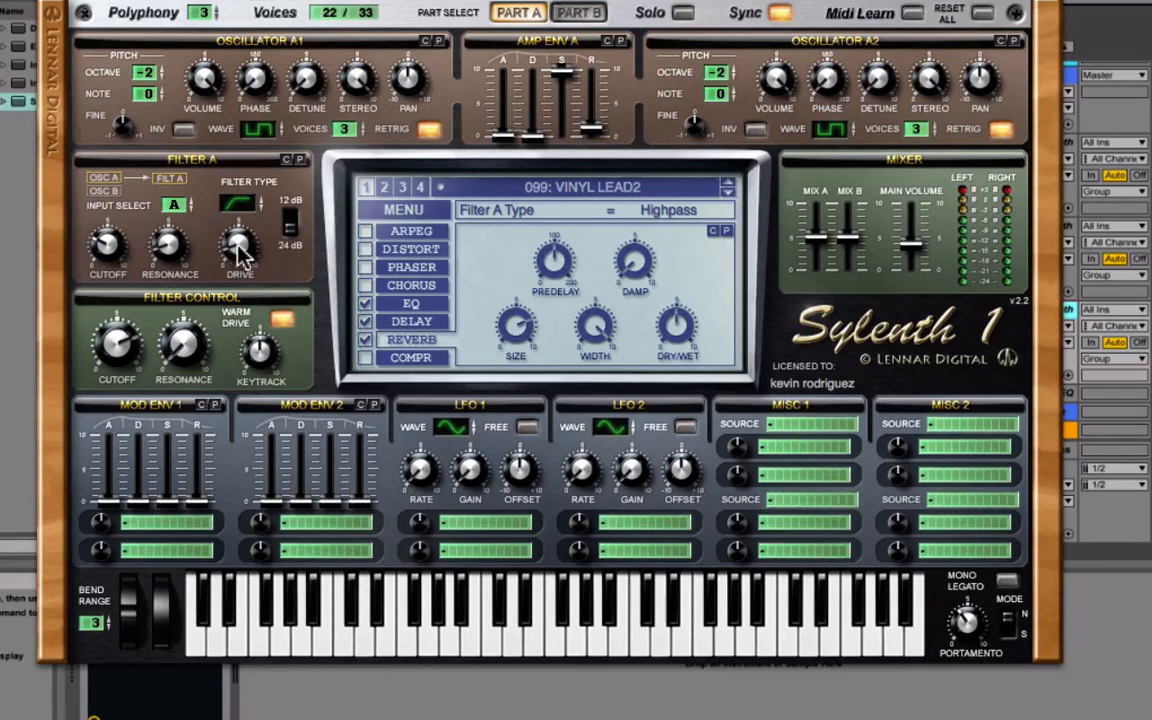
pyautogui.click(290, 221)
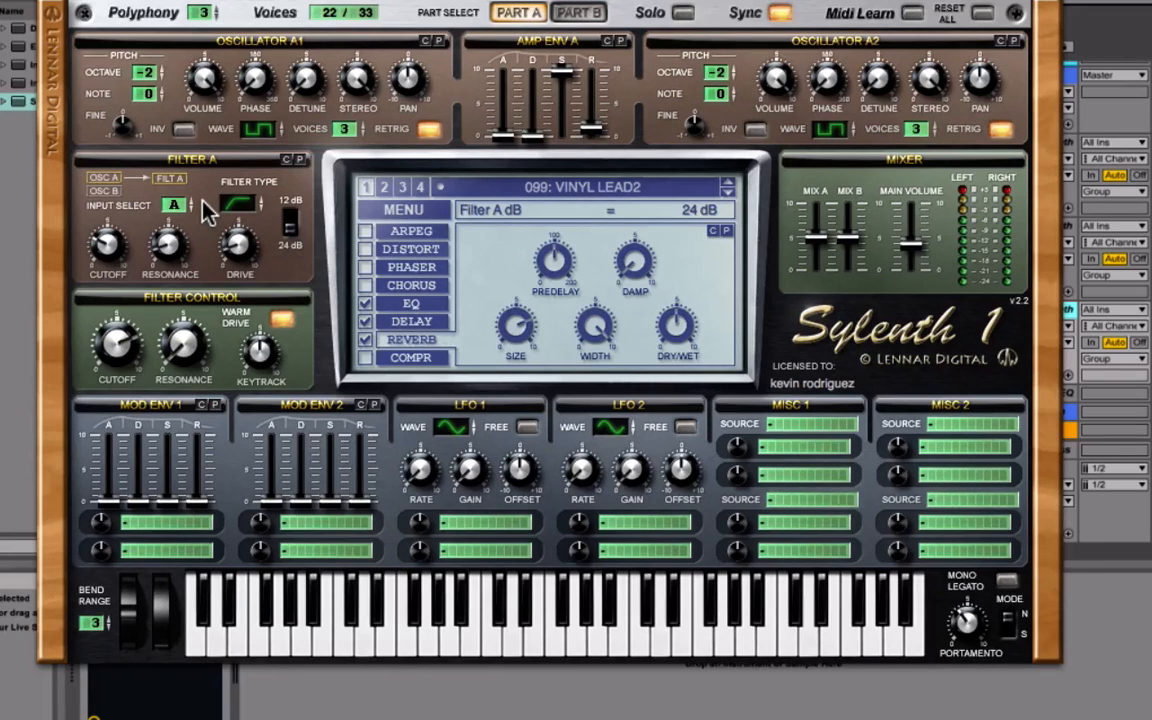
# Check the cutoff, resonance and keytrack settings in Filter Control
pyautogui.click(123, 339)
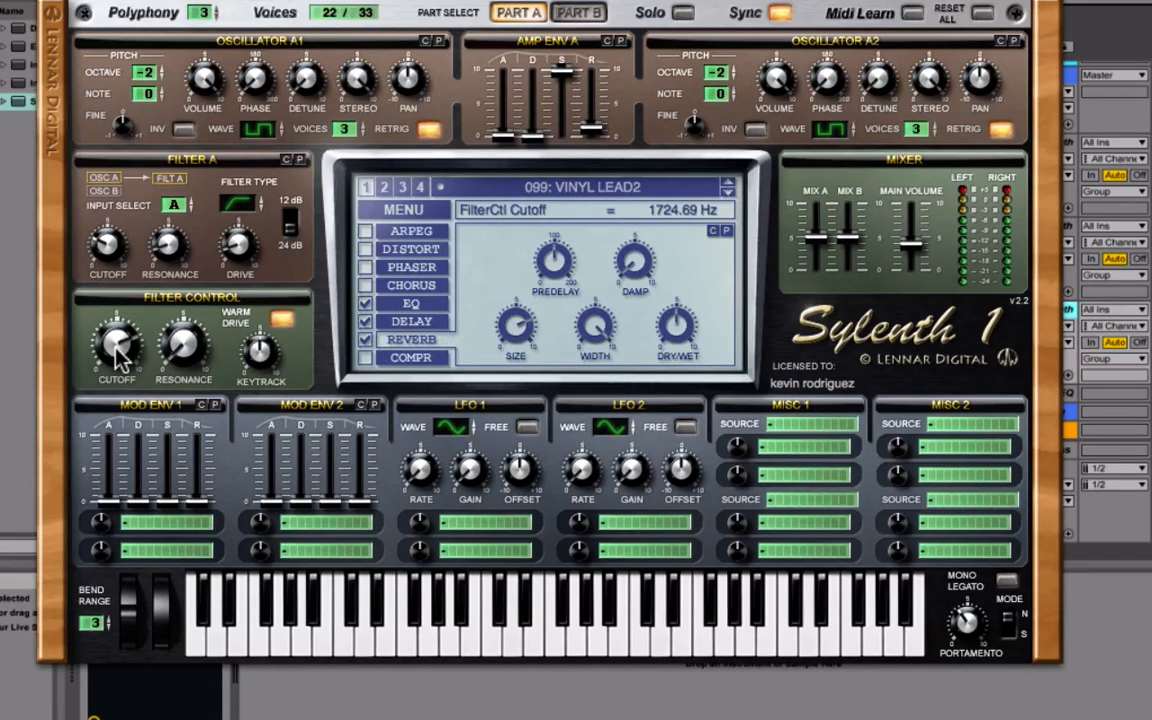
pyautogui.click(183, 318)
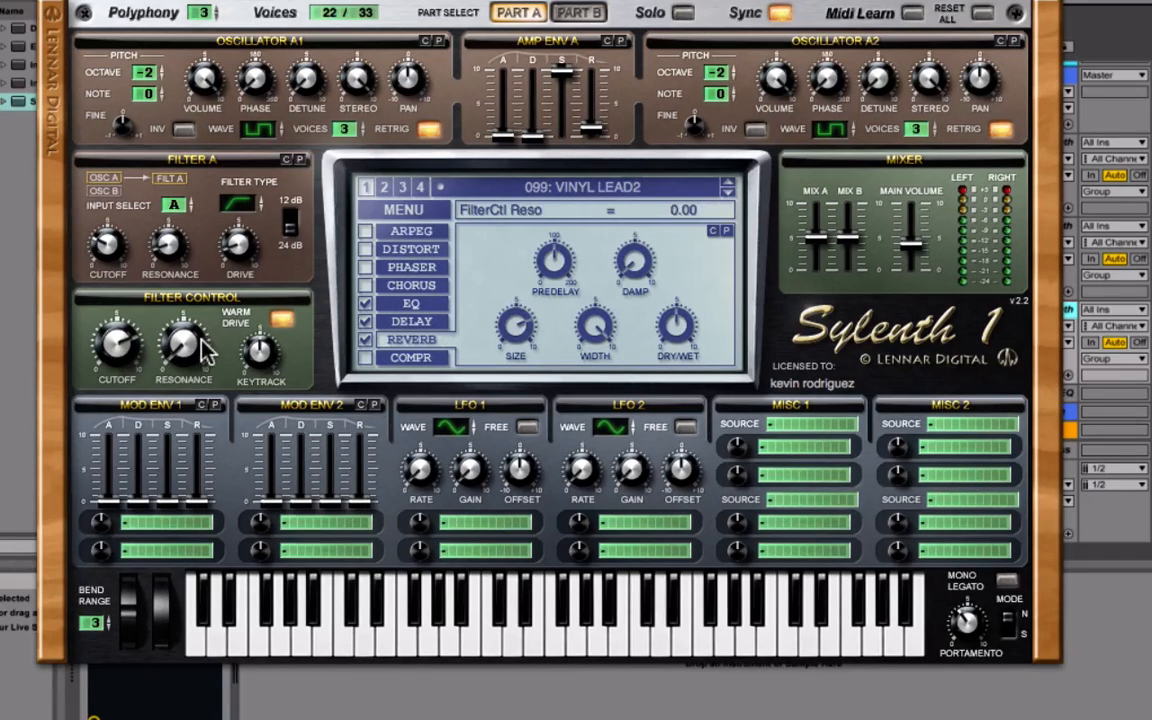
pyautogui.click(256, 355)
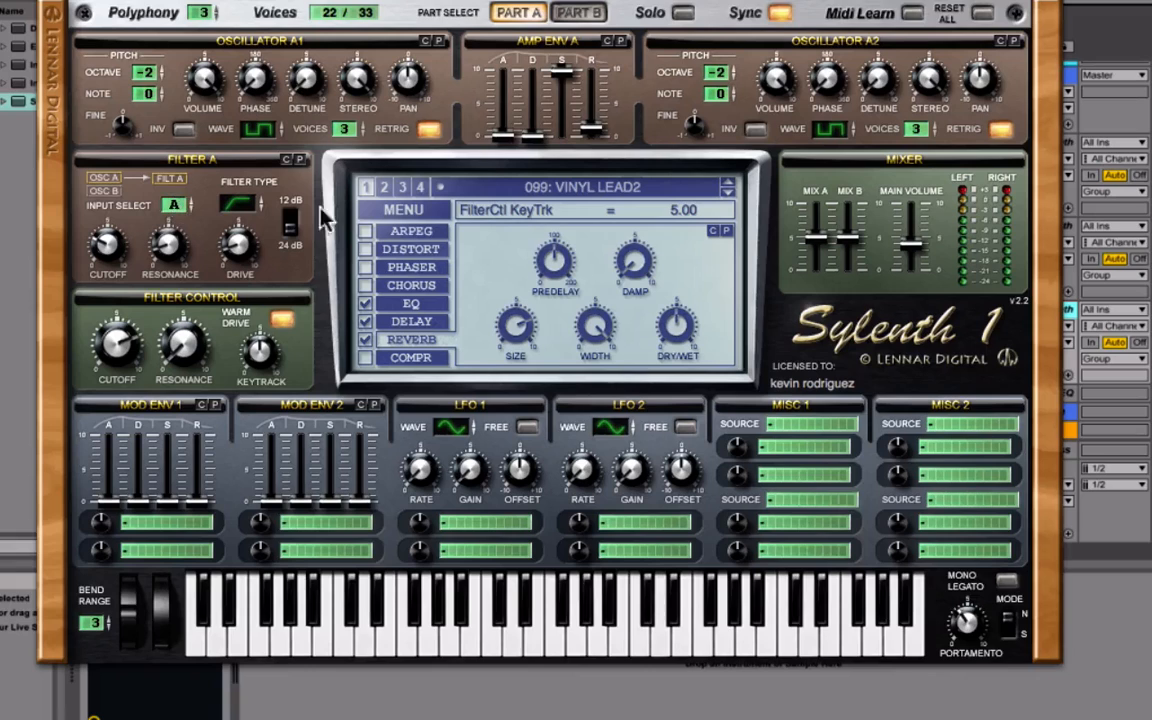
# Compare Part A with Part B, and check Amp Env B's release and oscillator B2's wave
pyautogui.click(585, 13)
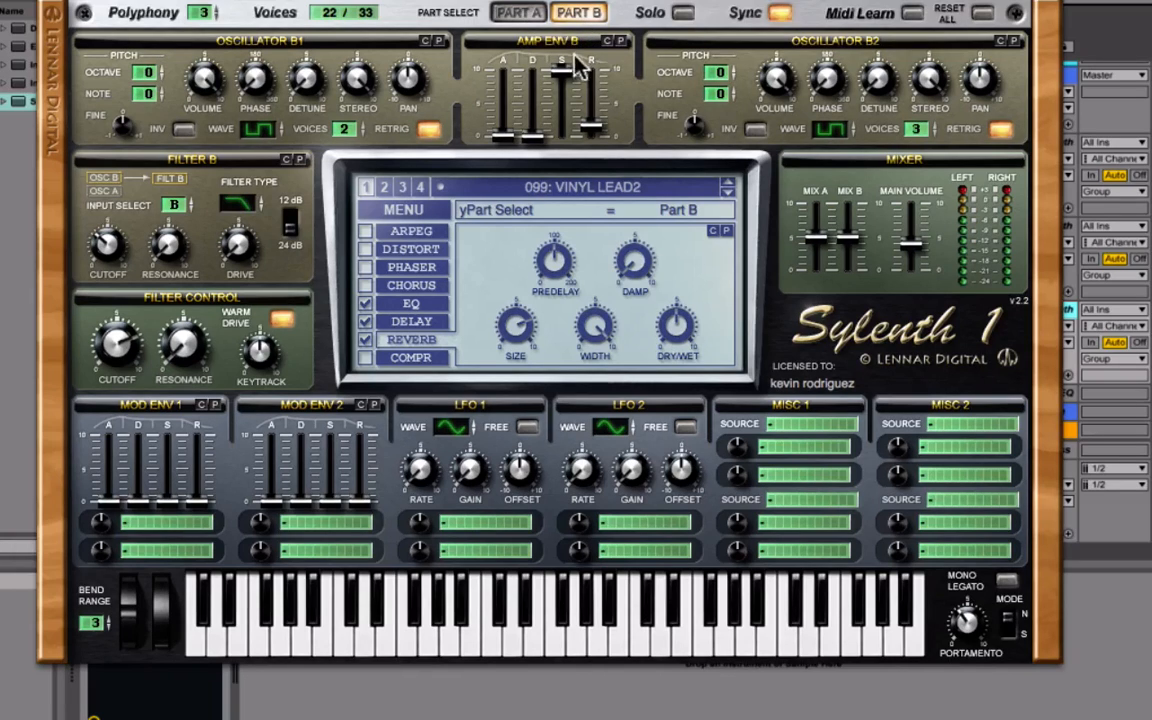
pyautogui.click(514, 12)
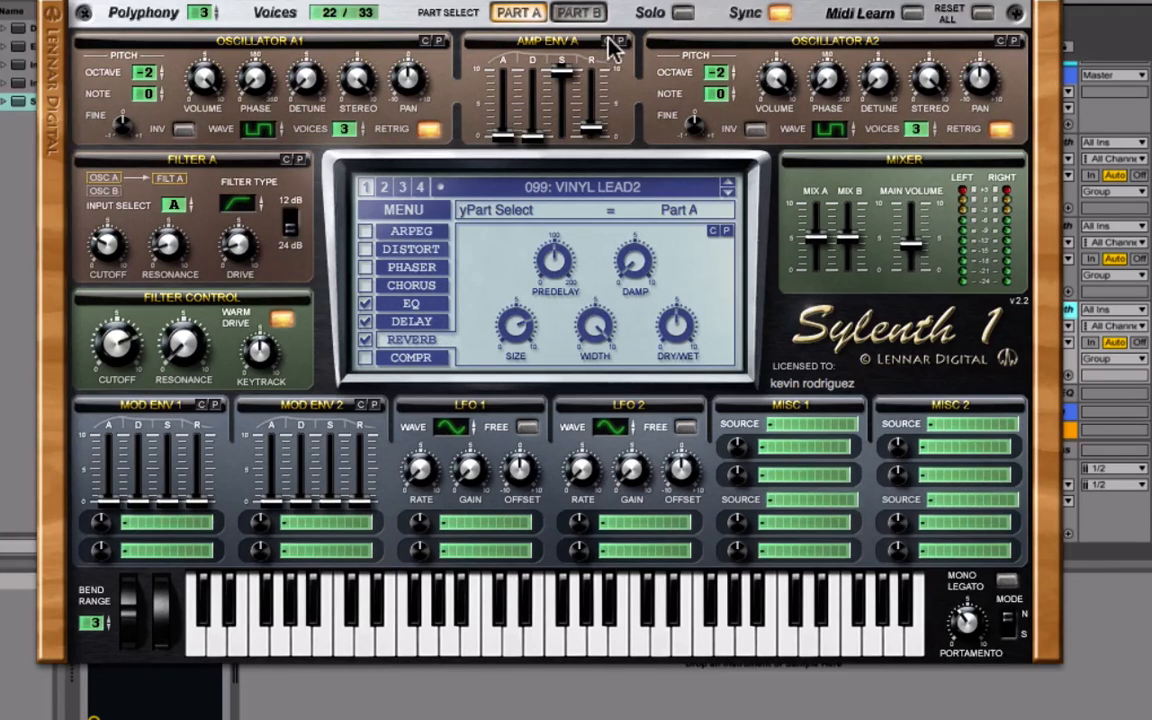
pyautogui.click(578, 13)
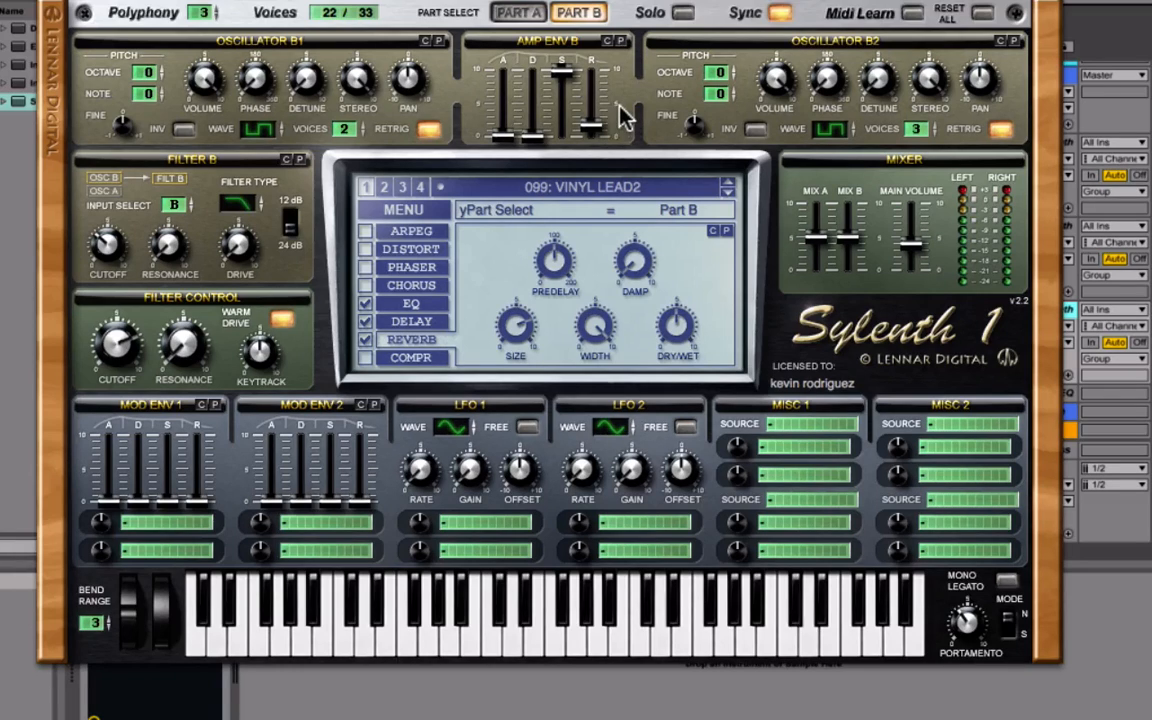
pyautogui.click(592, 130)
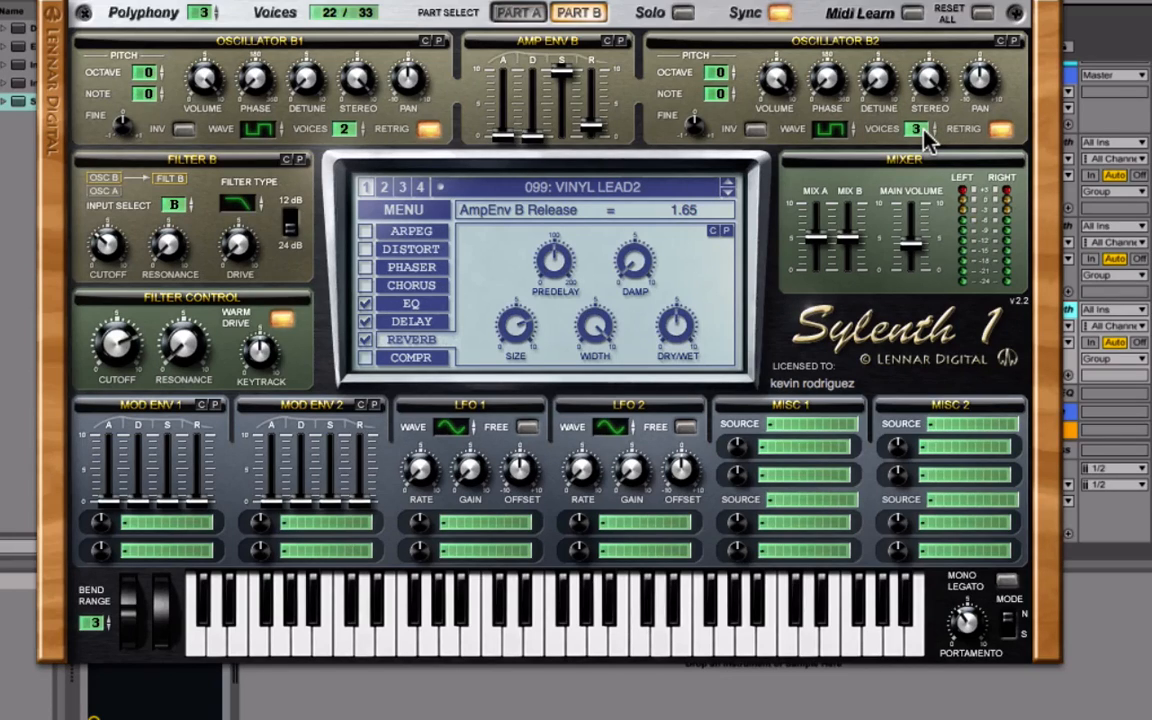
pyautogui.click(818, 141)
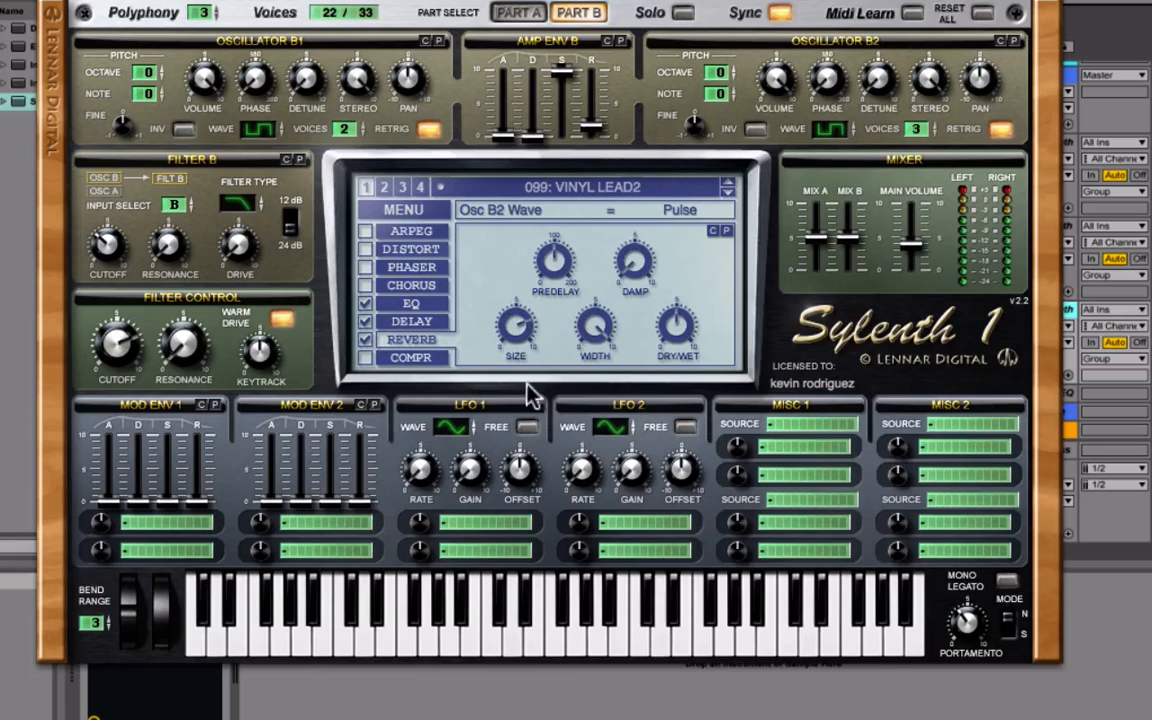
# Show the EQ settings and compare Filter B's cutoff and filter type with Filter A's, ending on Part B
pyautogui.click(416, 304)
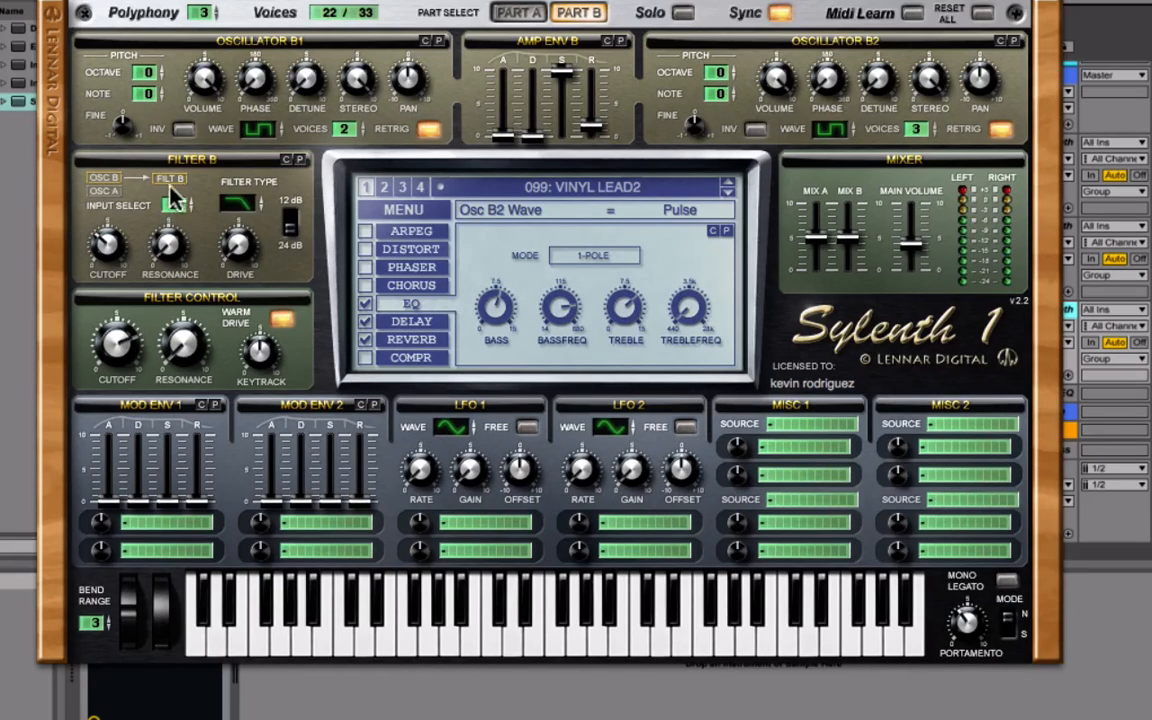
pyautogui.click(205, 168)
pyautogui.click(240, 203)
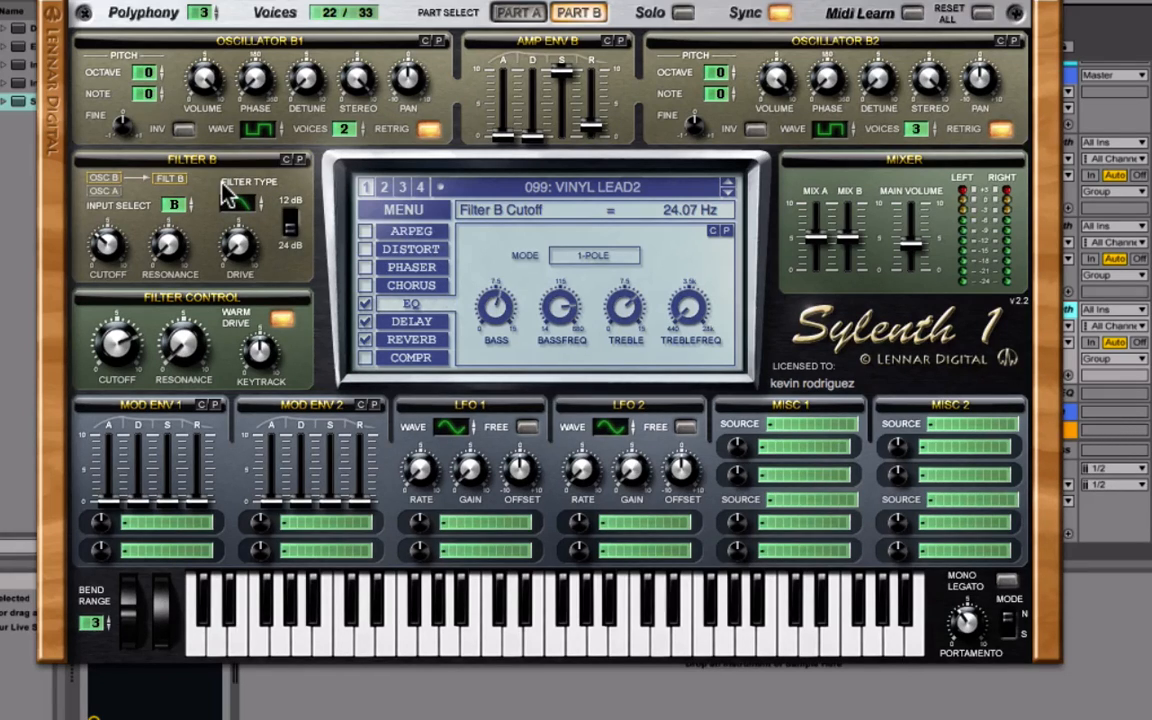
pyautogui.click(508, 12)
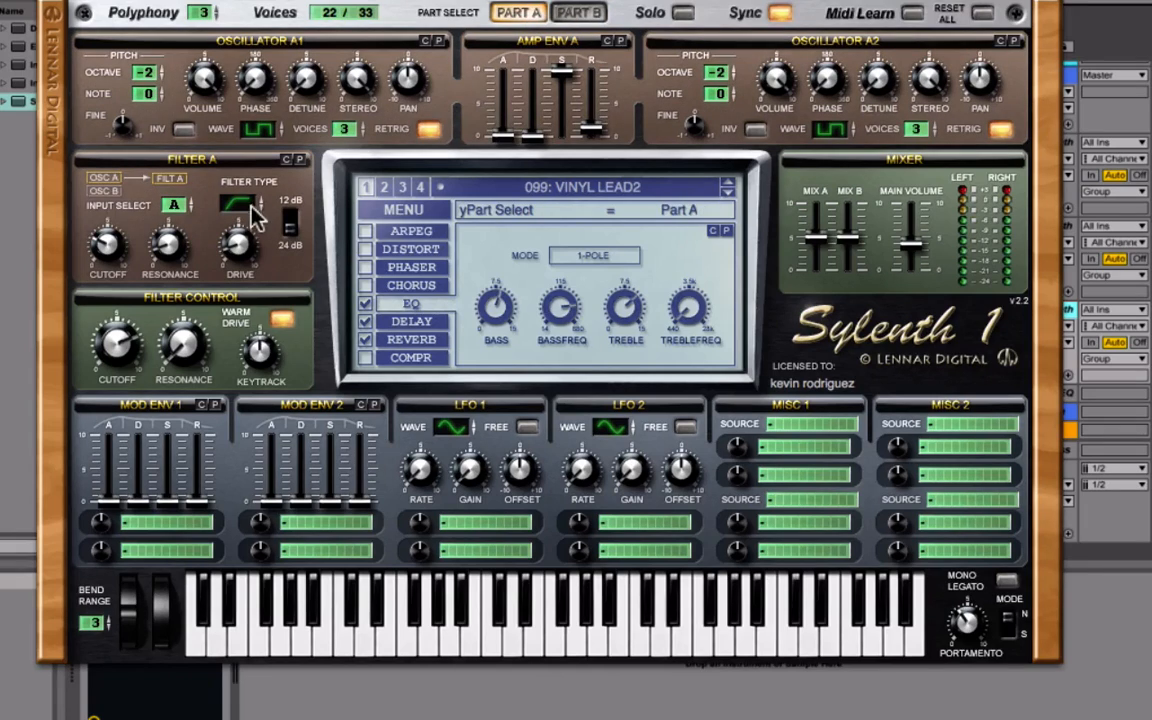
pyautogui.click(243, 208)
pyautogui.click(578, 13)
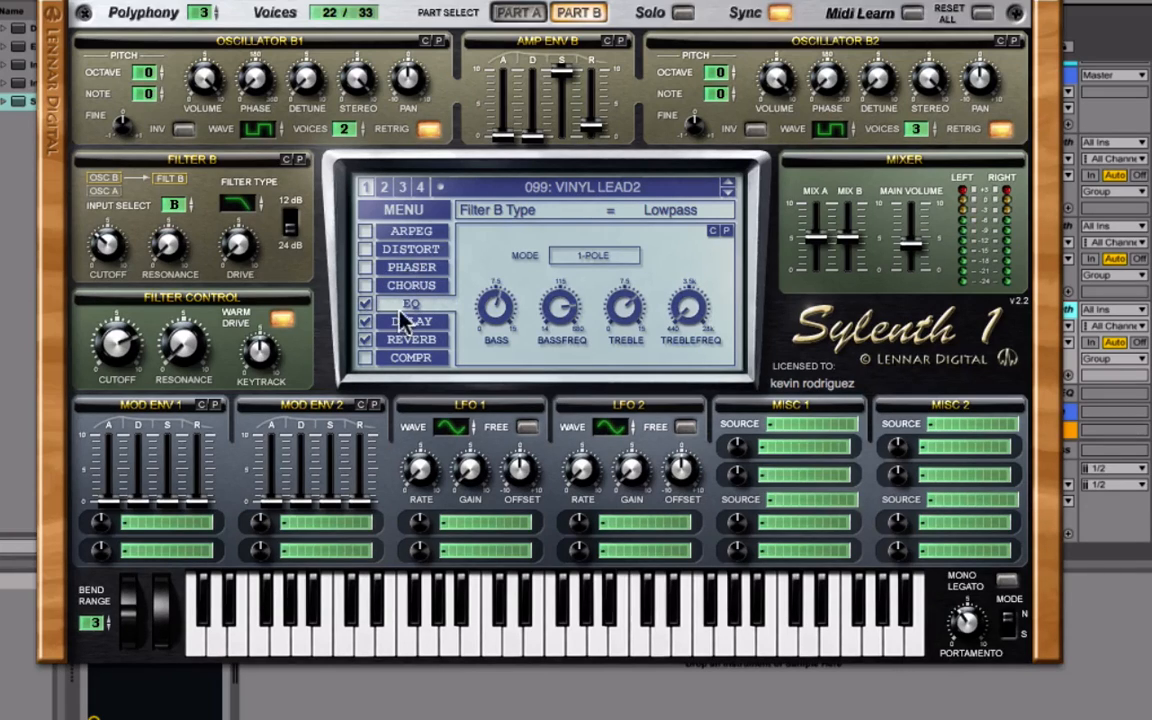
# Check the EQ's bass, bass frequency, treble and treble frequency values
pyautogui.click(500, 314)
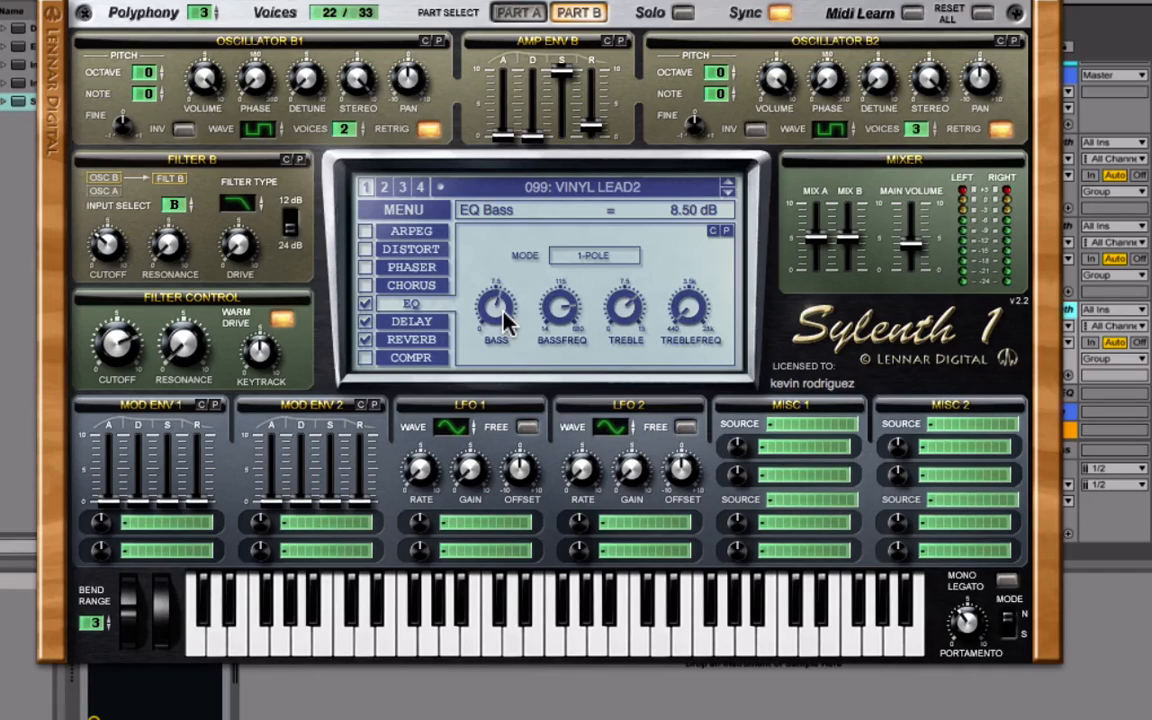
pyautogui.click(559, 314)
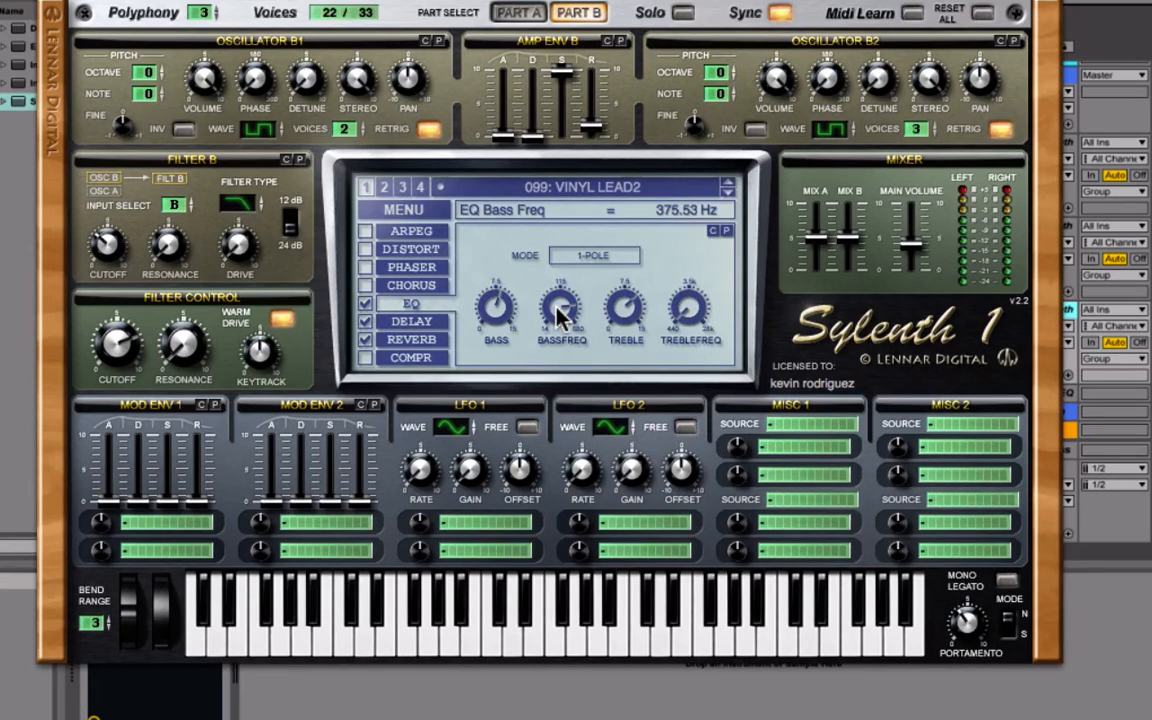
pyautogui.click(625, 312)
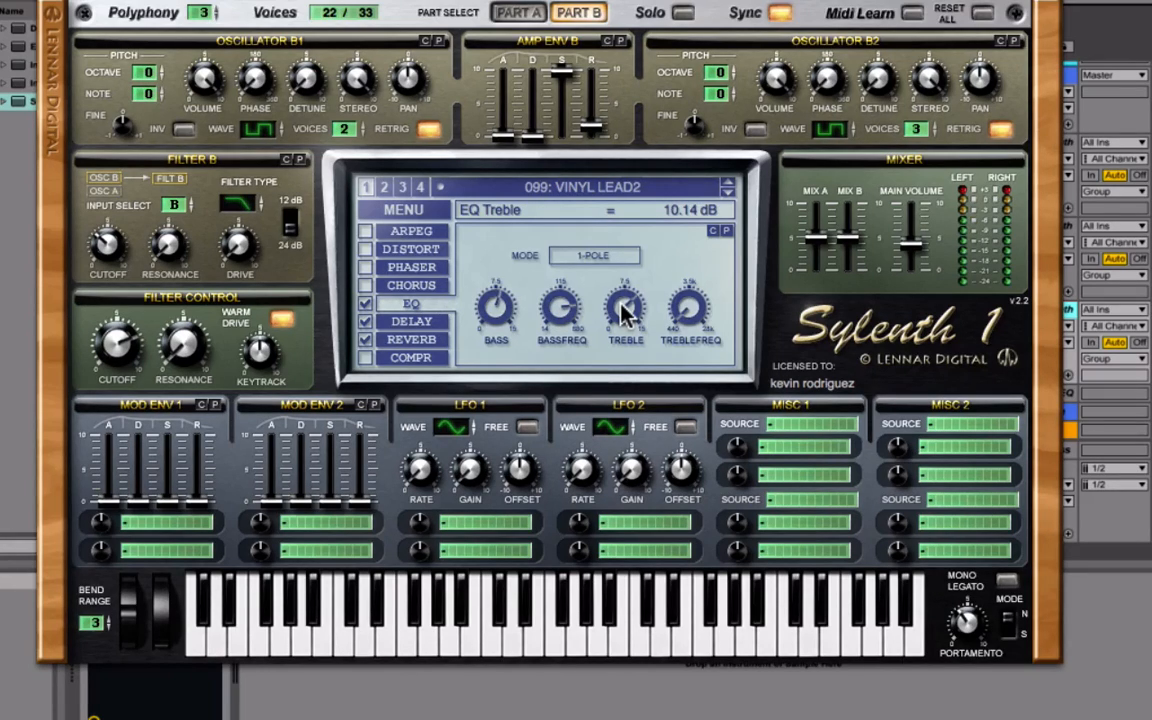
pyautogui.click(683, 310)
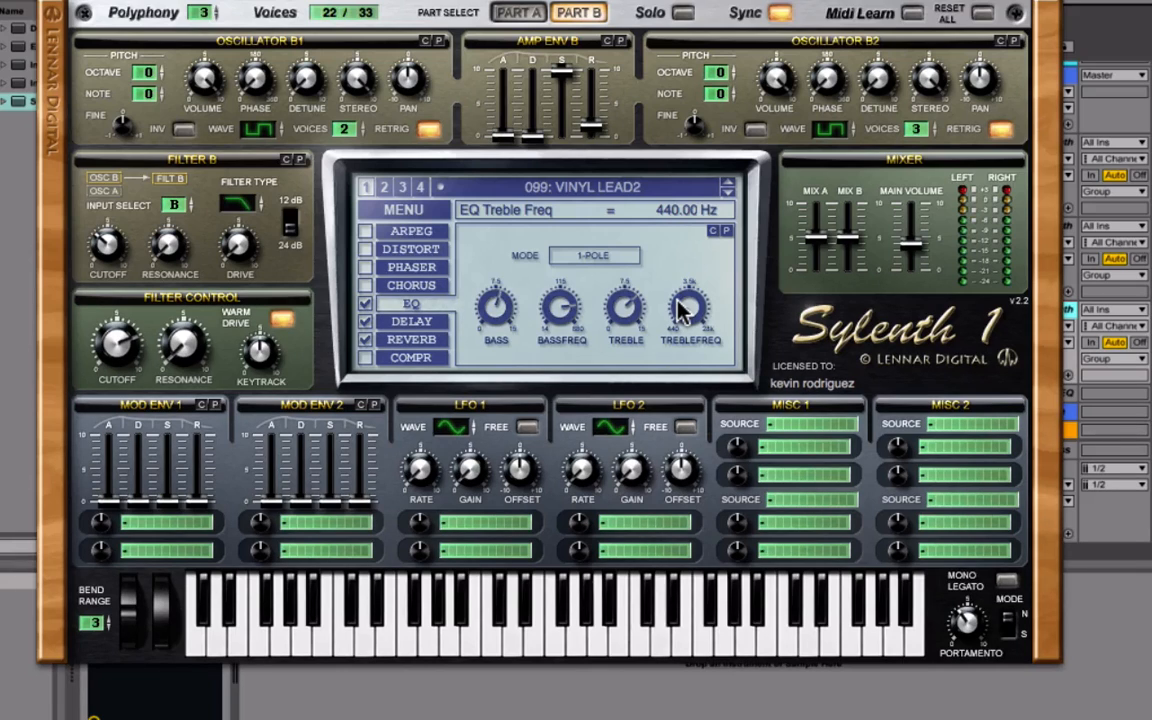
# Show the delay effect and check its left and right times, low cut, ping pong, dry/wet, width, feedback and spread
pyautogui.click(414, 324)
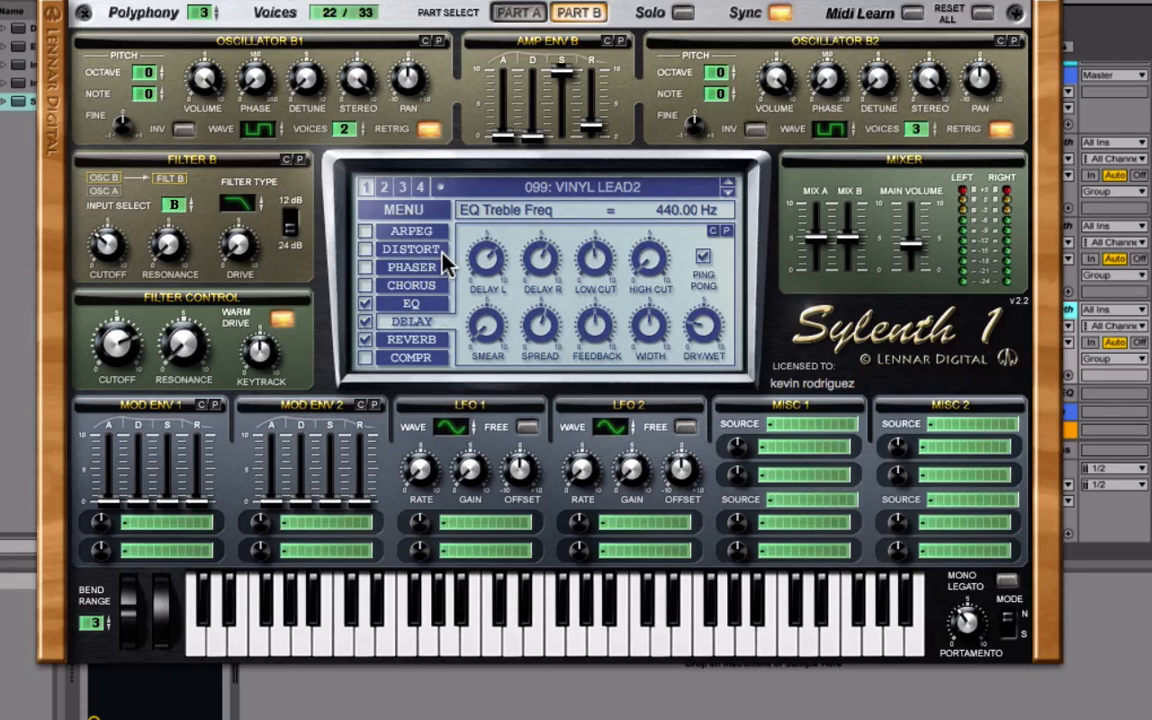
pyautogui.click(500, 265)
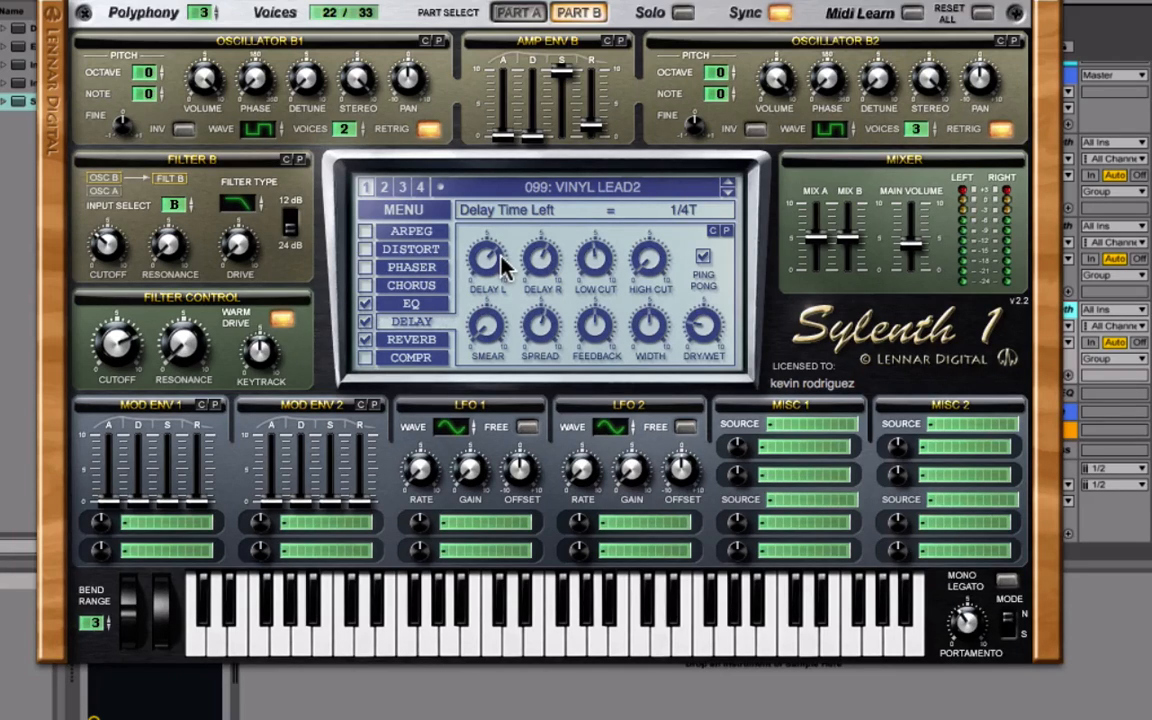
pyautogui.click(535, 254)
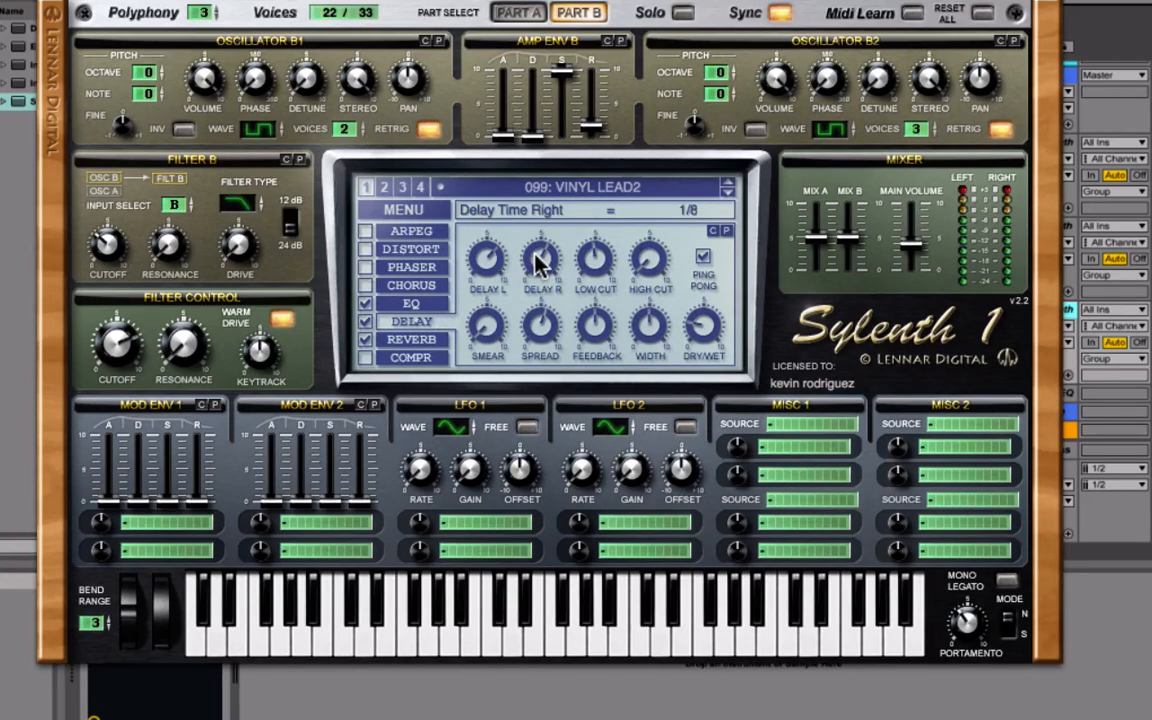
pyautogui.click(595, 261)
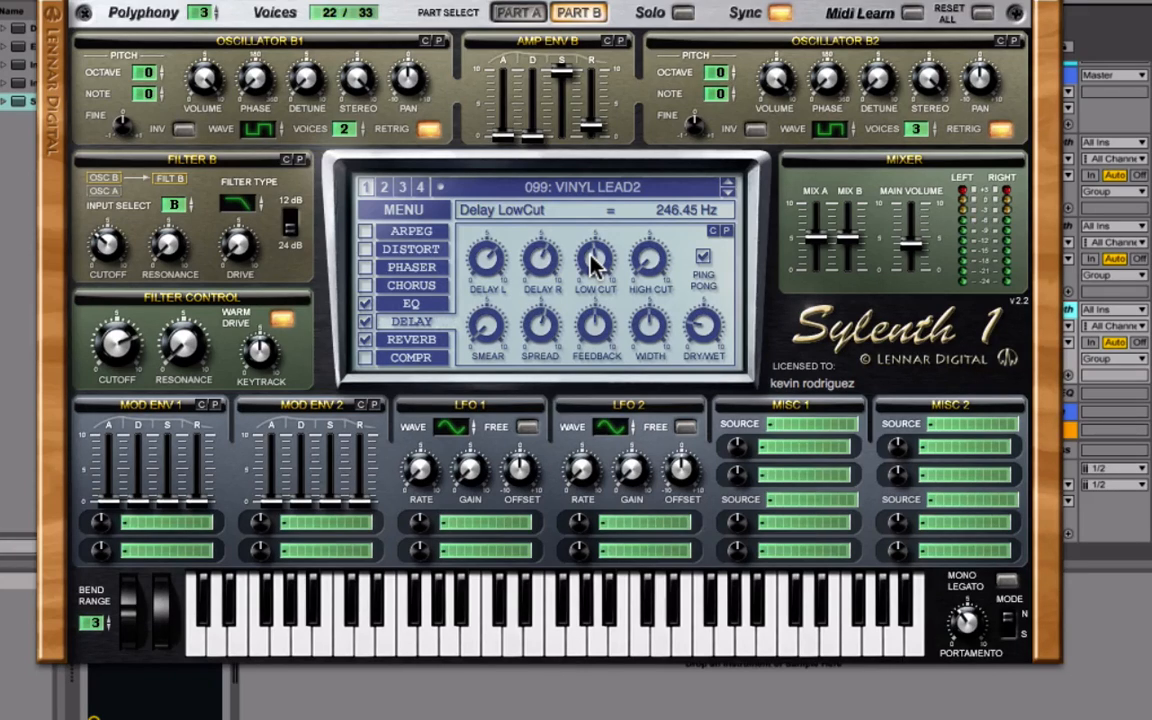
pyautogui.click(704, 257)
pyautogui.moveTo(703, 345)
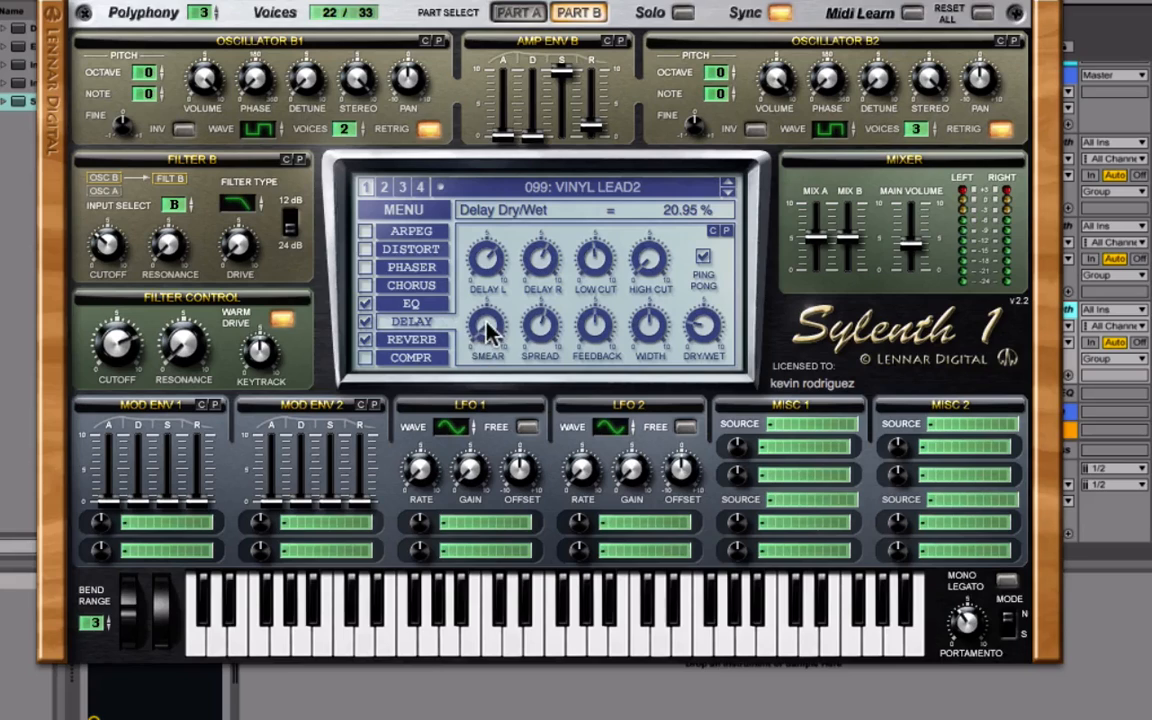
pyautogui.click(658, 335)
pyautogui.click(597, 325)
pyautogui.click(546, 333)
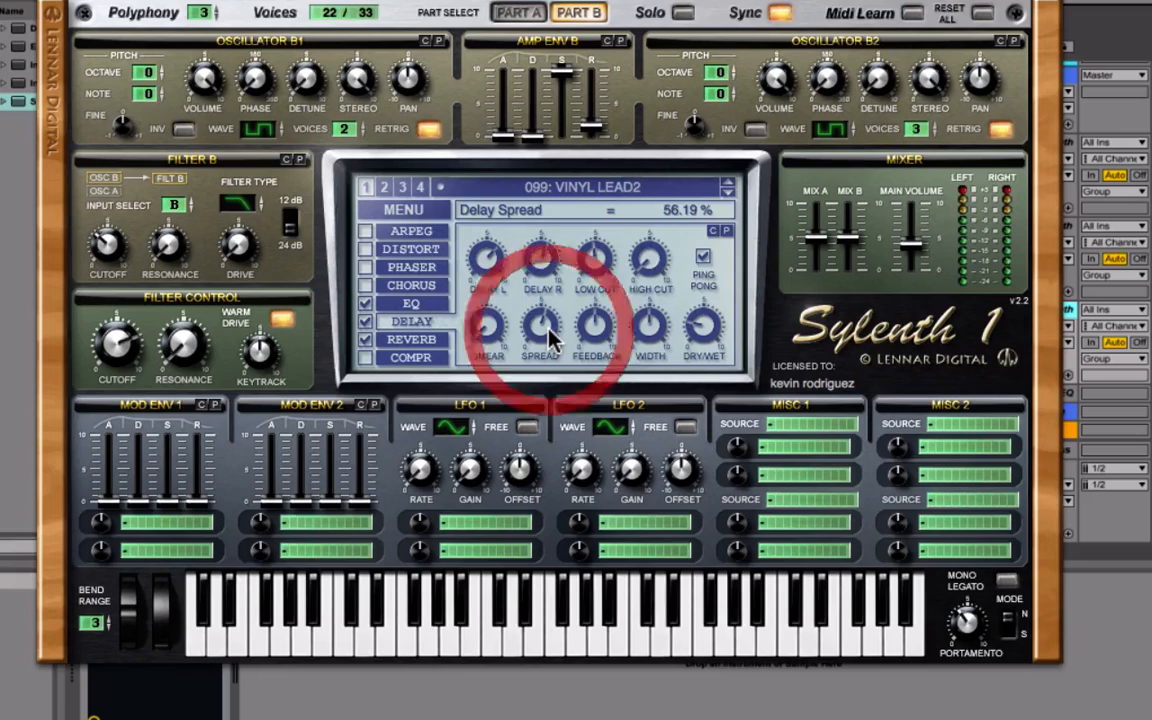
# Show the reverb effect and check its predelay, damp, width, size and dry/wet values
pyautogui.click(412, 341)
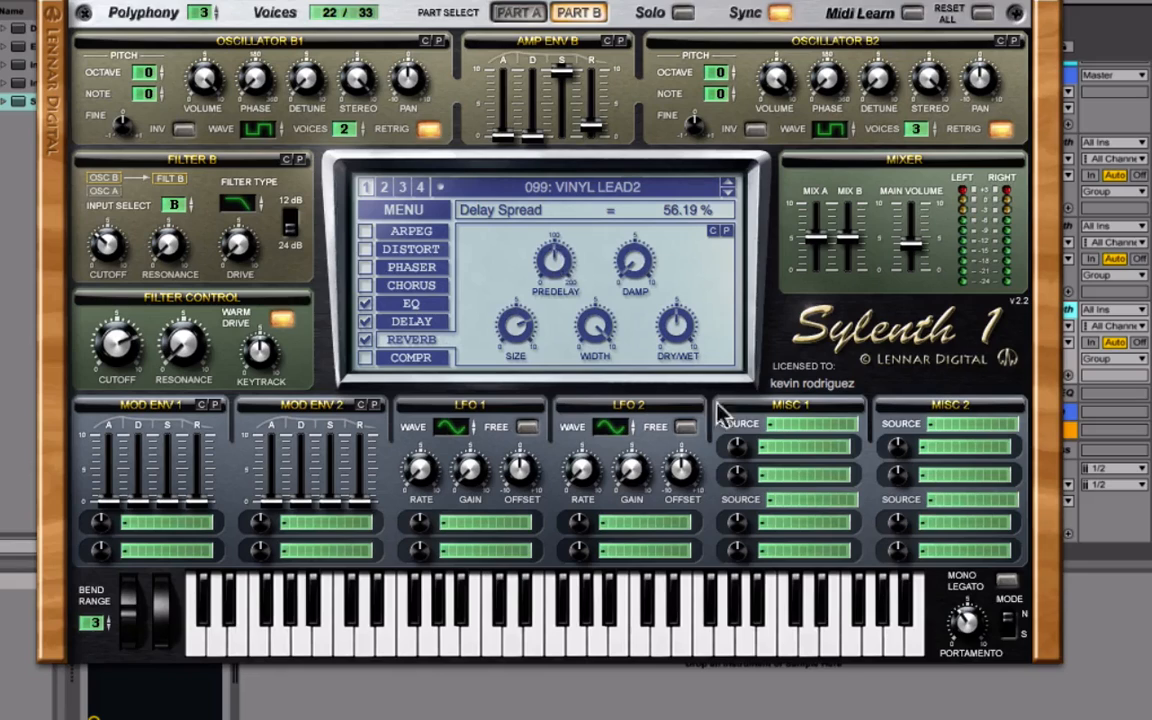
pyautogui.click(546, 262)
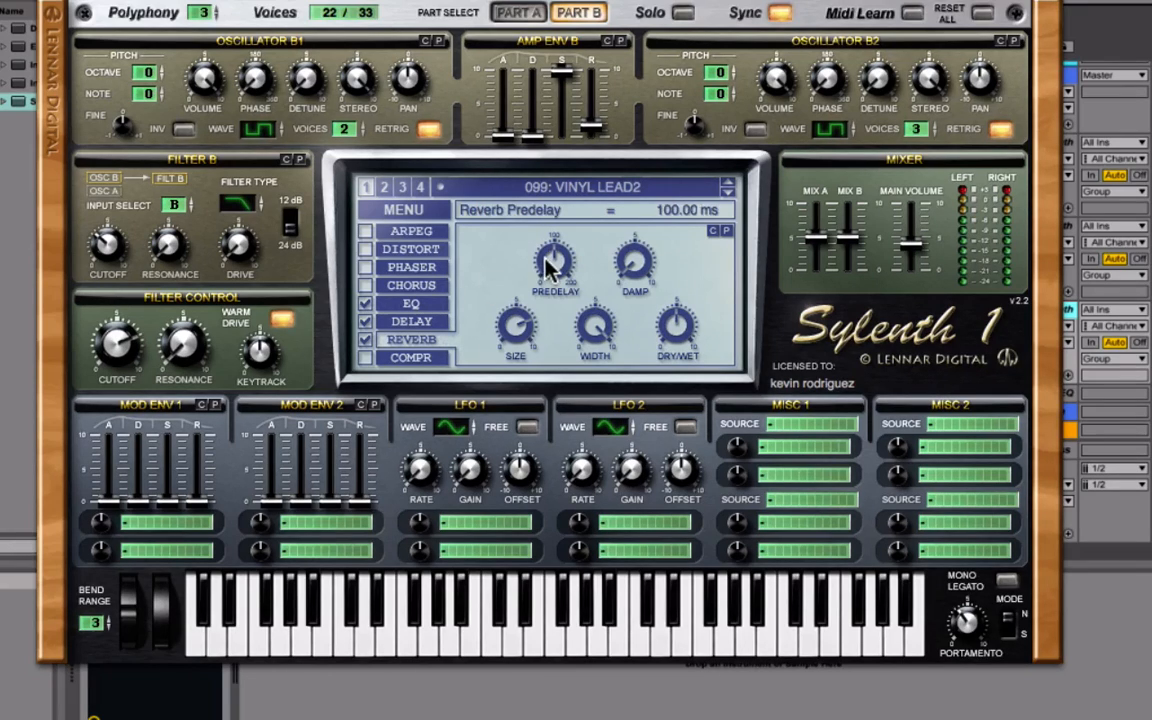
pyautogui.click(641, 254)
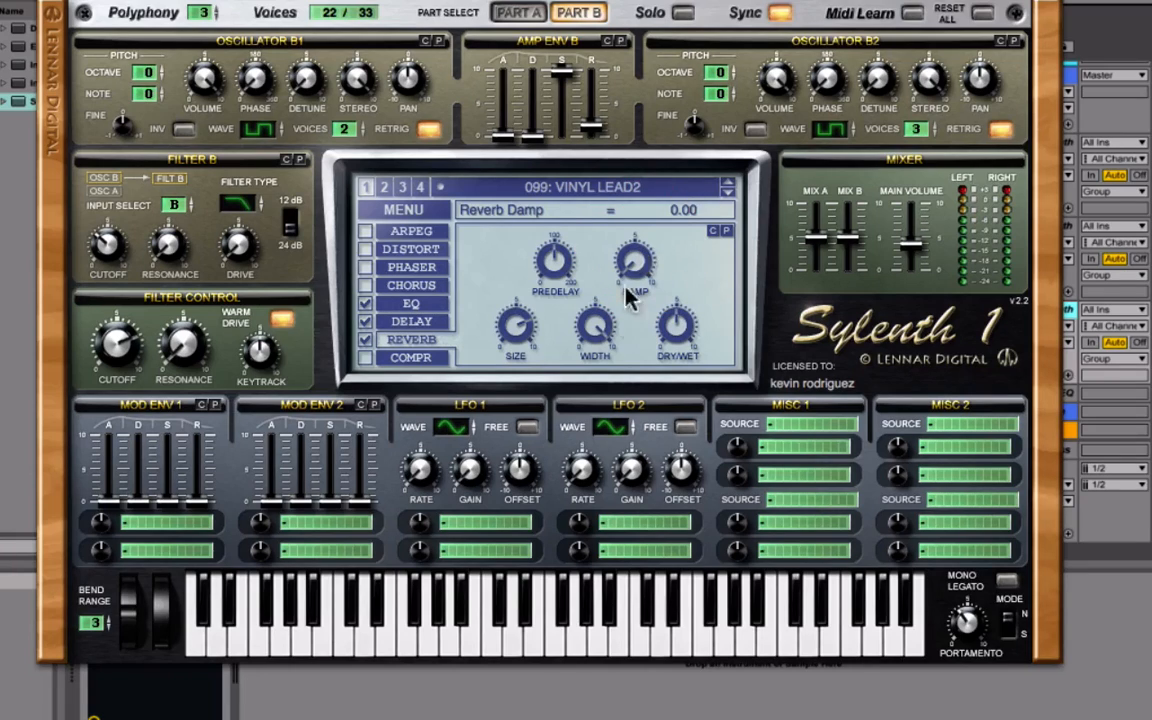
pyautogui.click(596, 330)
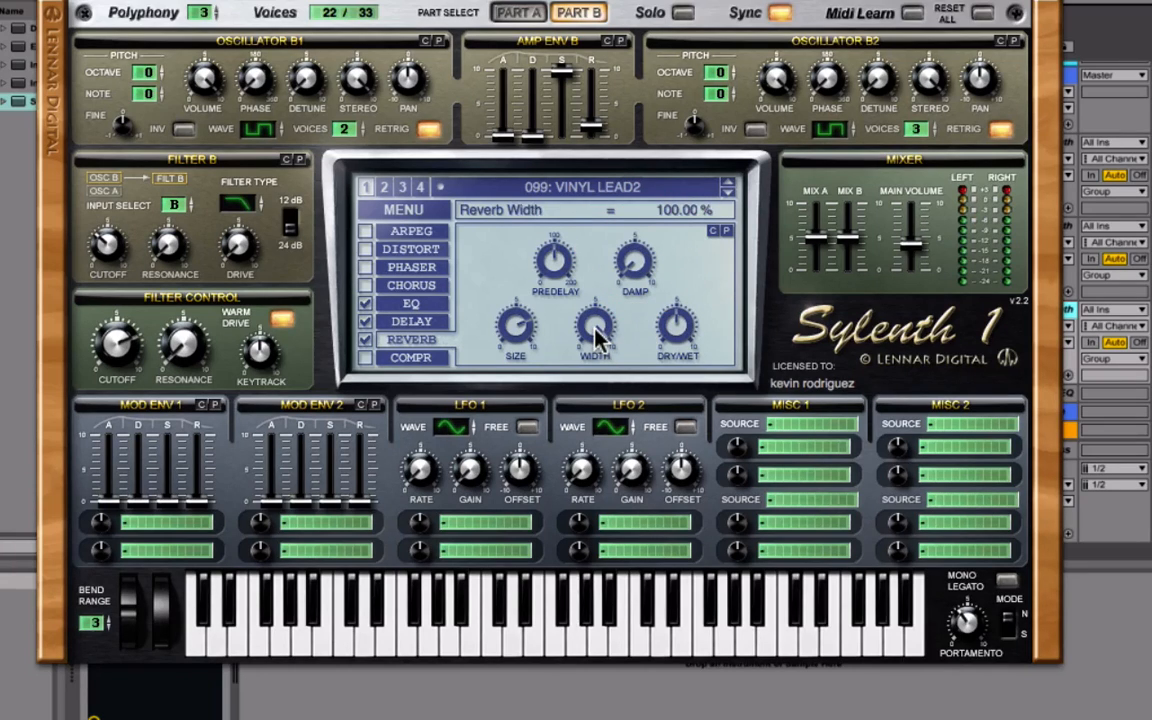
pyautogui.click(512, 326)
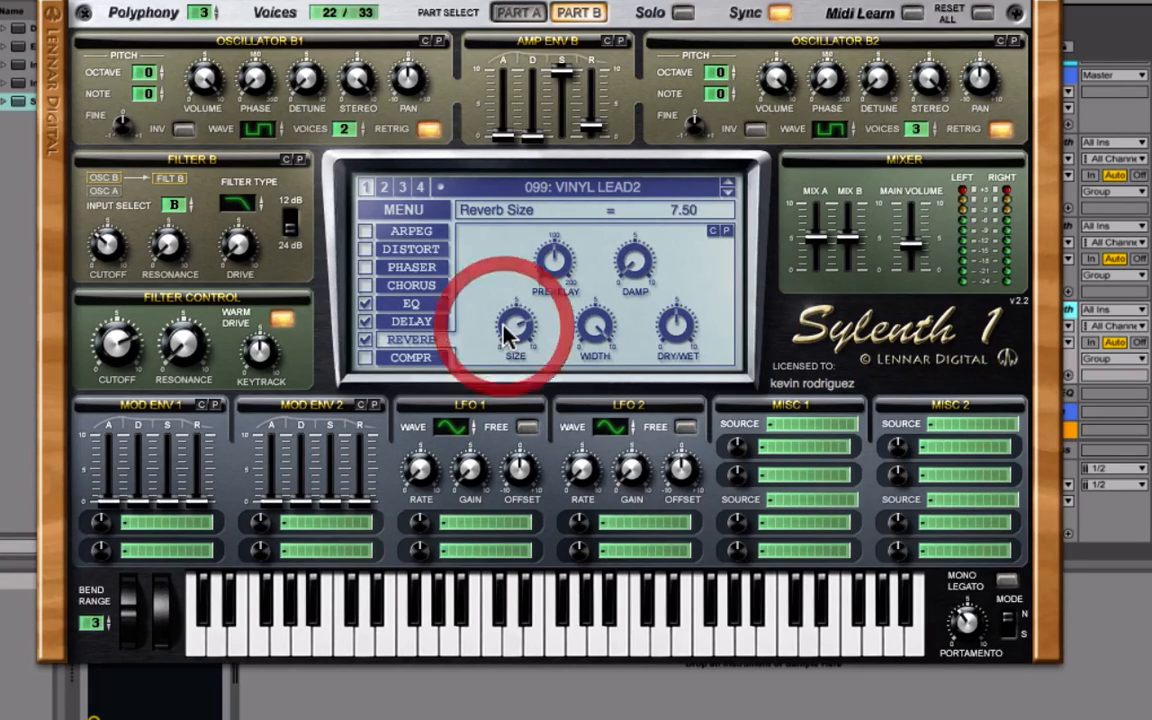
pyautogui.click(680, 325)
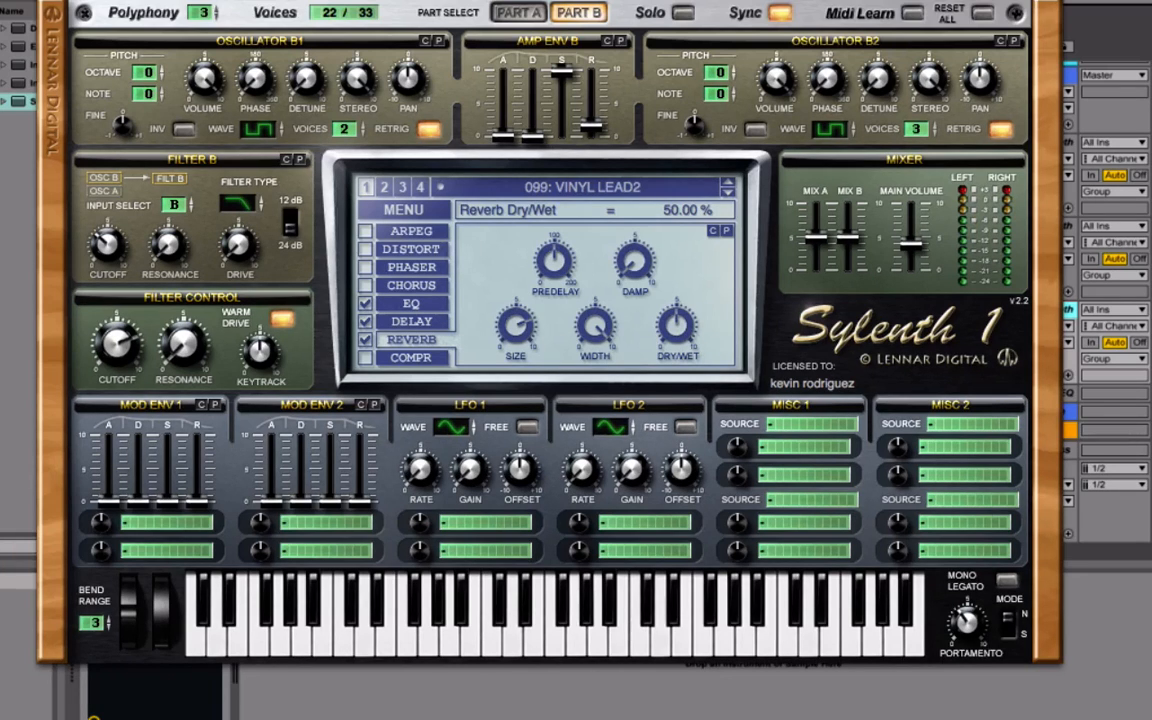
# Close the Sylenth1 window and audition the soloed track 17 from bar 9
pyautogui.click(157, 74)
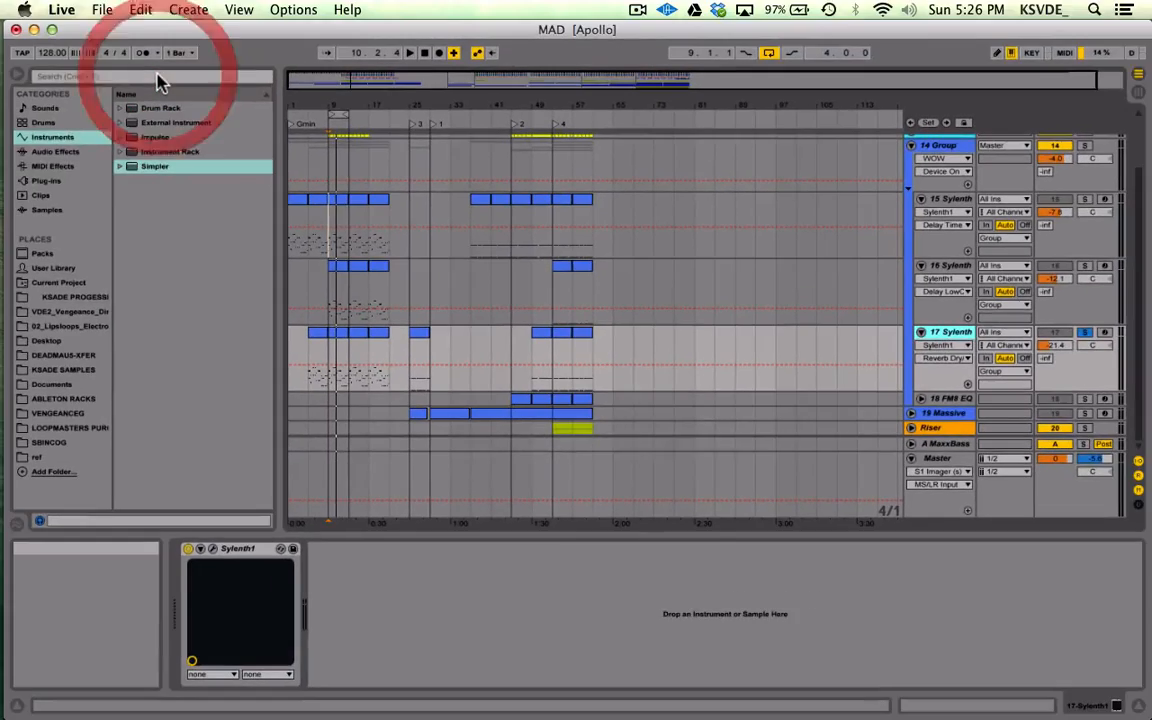
pyautogui.press('space')
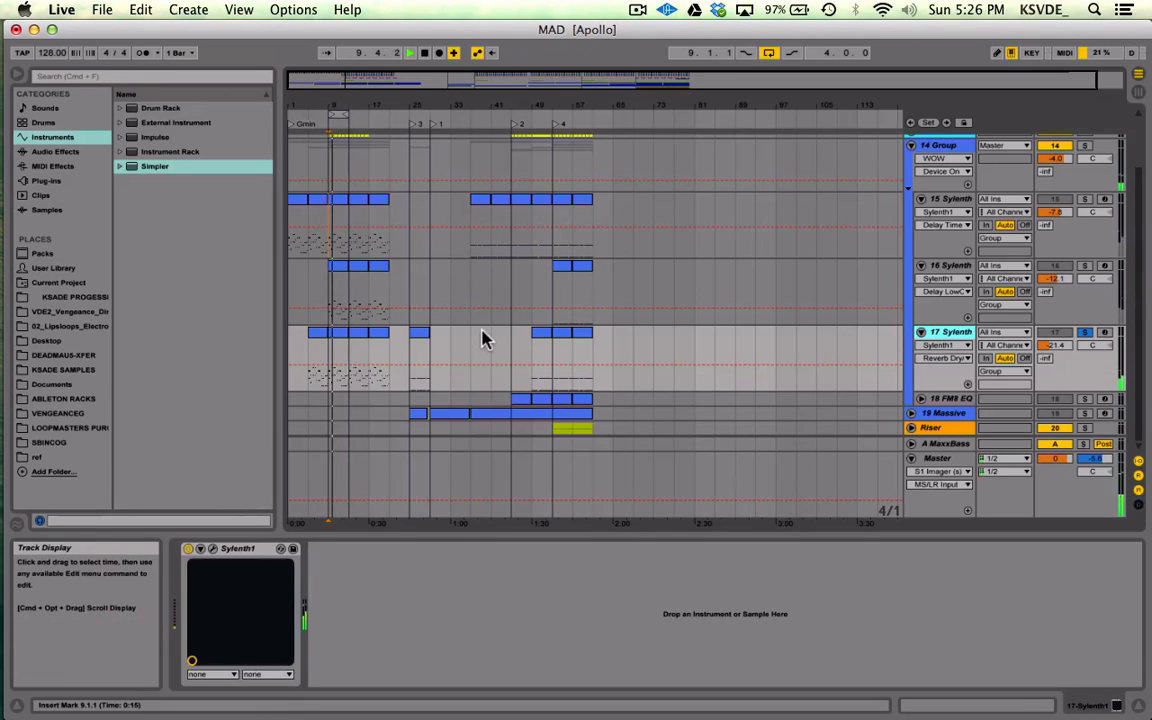
pyautogui.press('space')
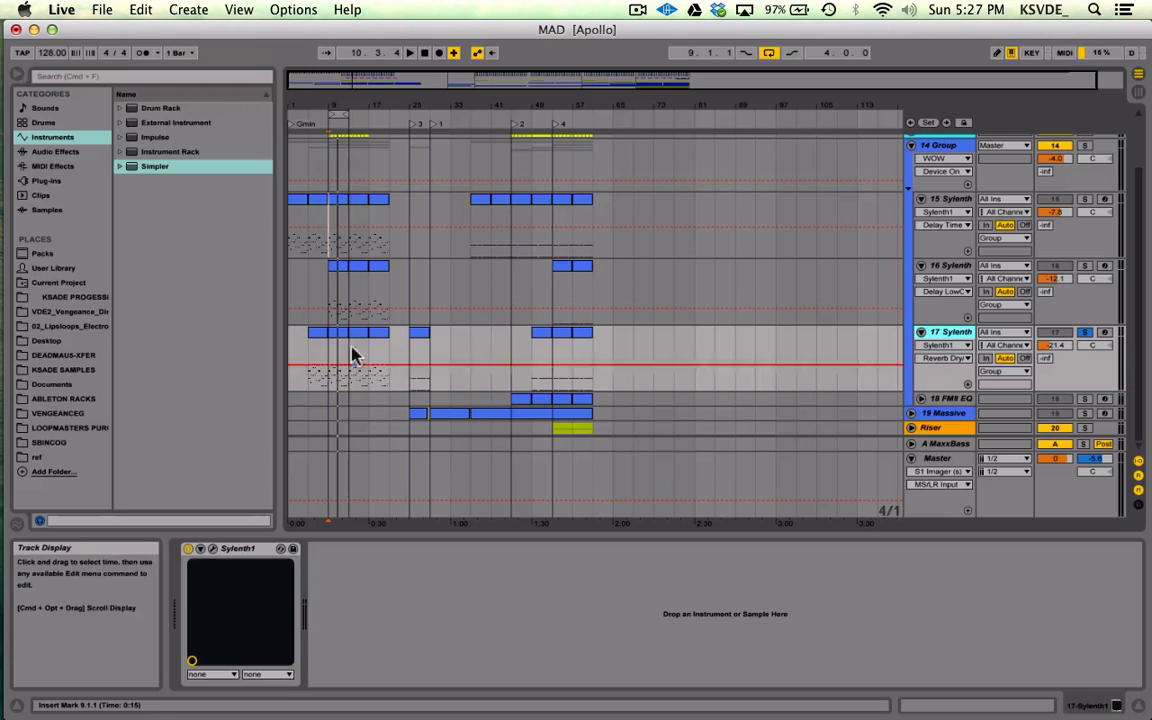
# Open track 15's clip at bar 9 in the note editor and look over its MIDI notes
pyautogui.doubleClick(337, 200)
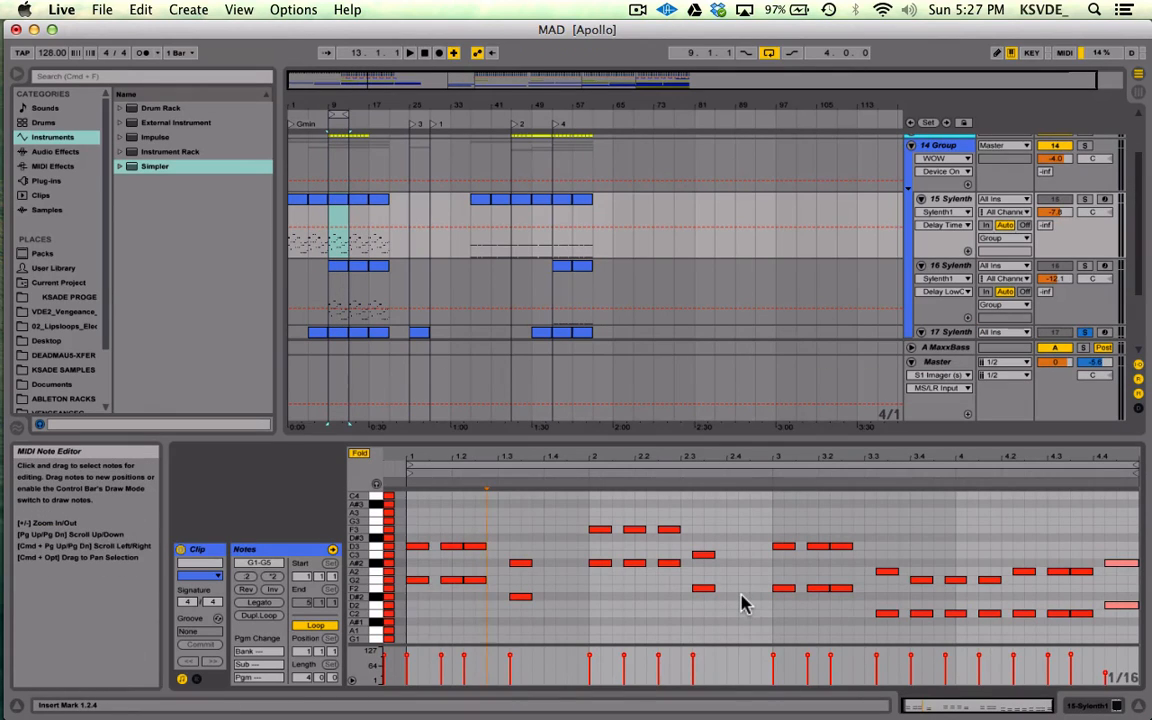
pyautogui.scroll(1, 742, 603)
pyautogui.scroll(-1, 742, 603)
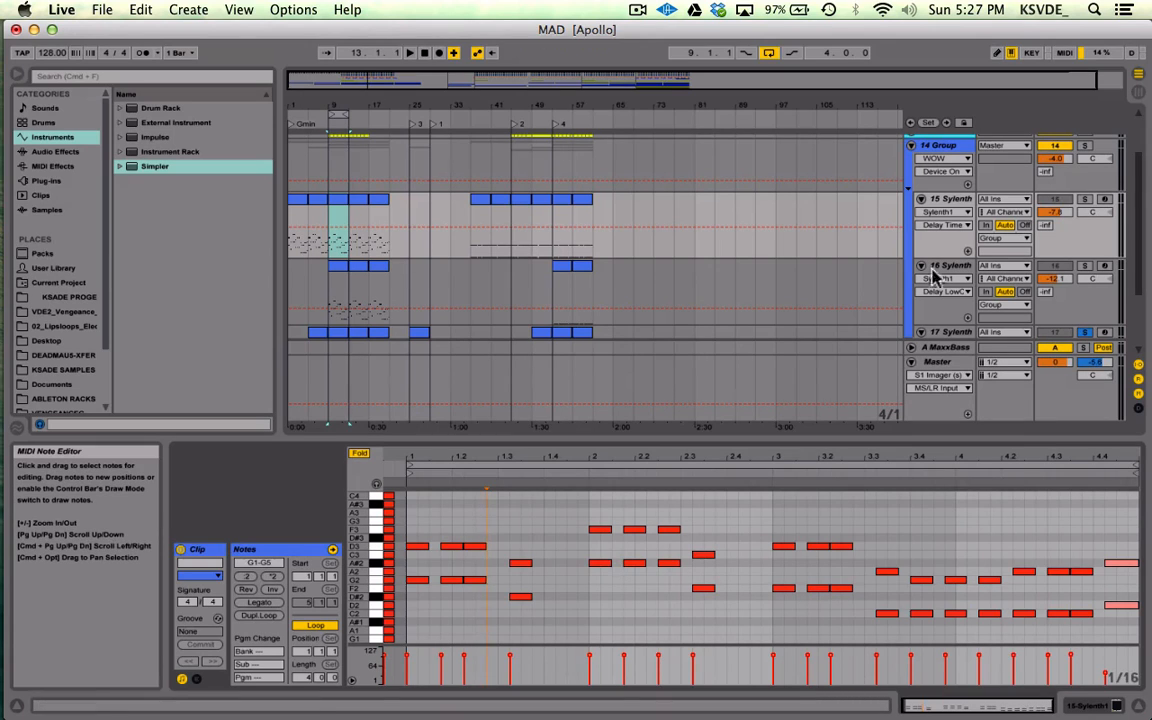
# Solo the 14 Group track and audition the layered leads from bar 9 and from bar 5
pyautogui.click(1085, 147)
pyautogui.press('space')
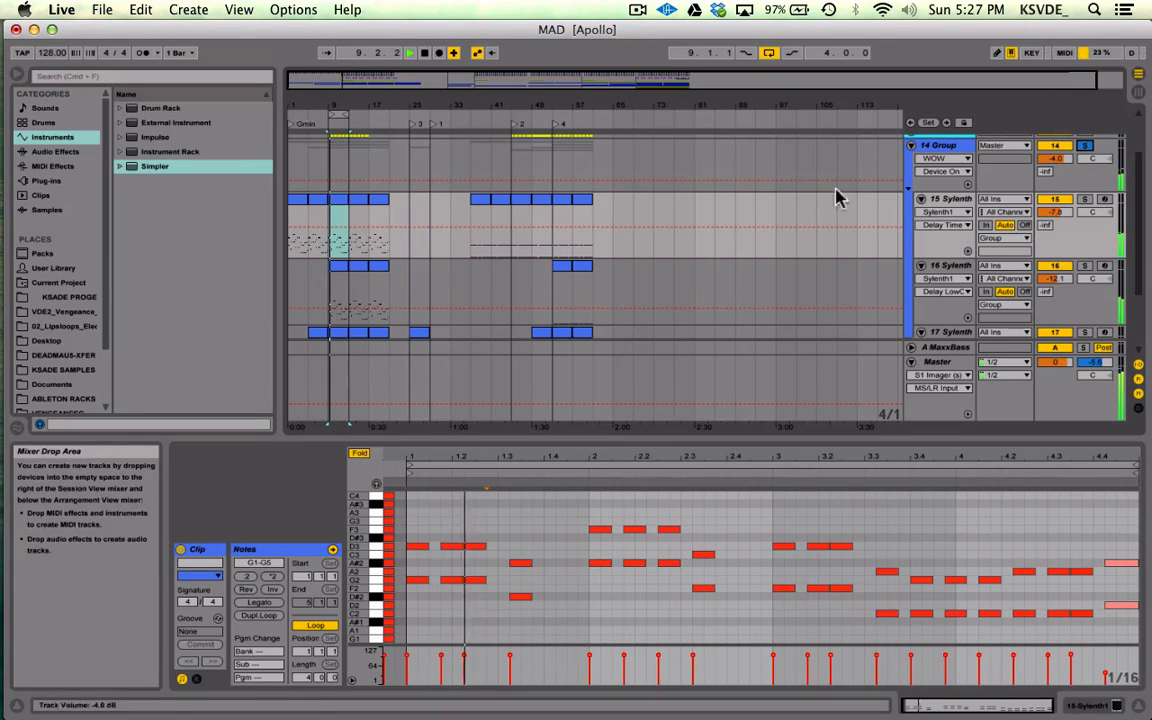
pyautogui.click(310, 242)
pyautogui.press('space')
pyautogui.press('space')
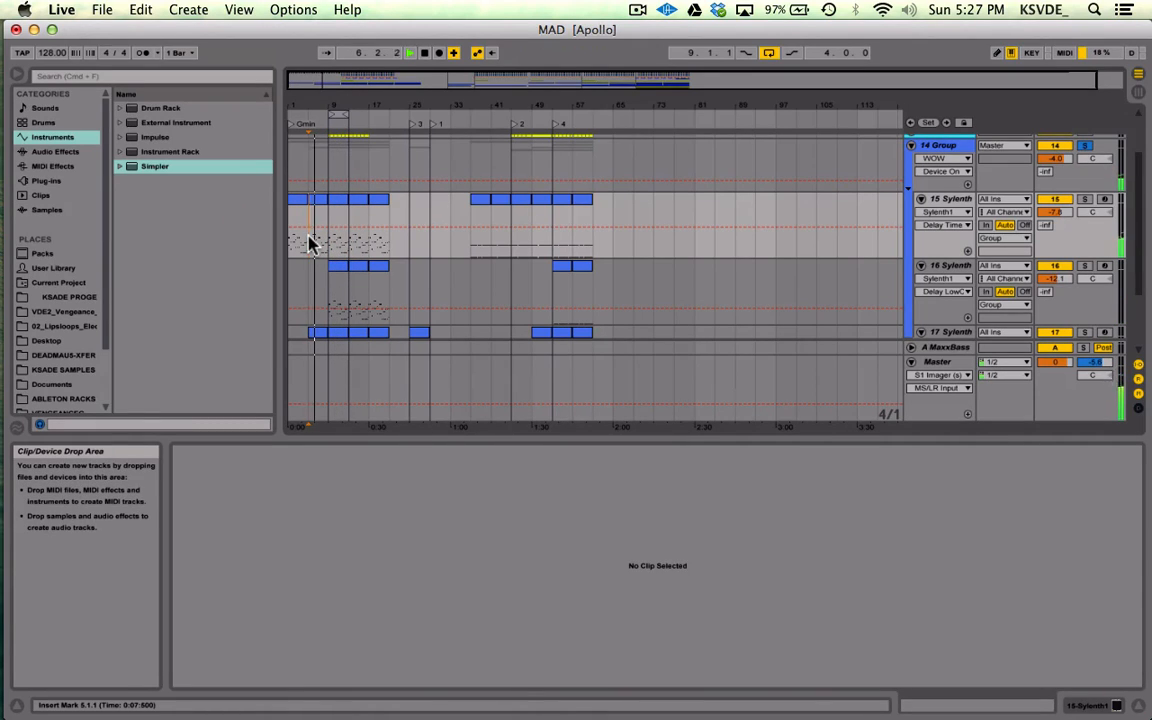
pyautogui.press('space')
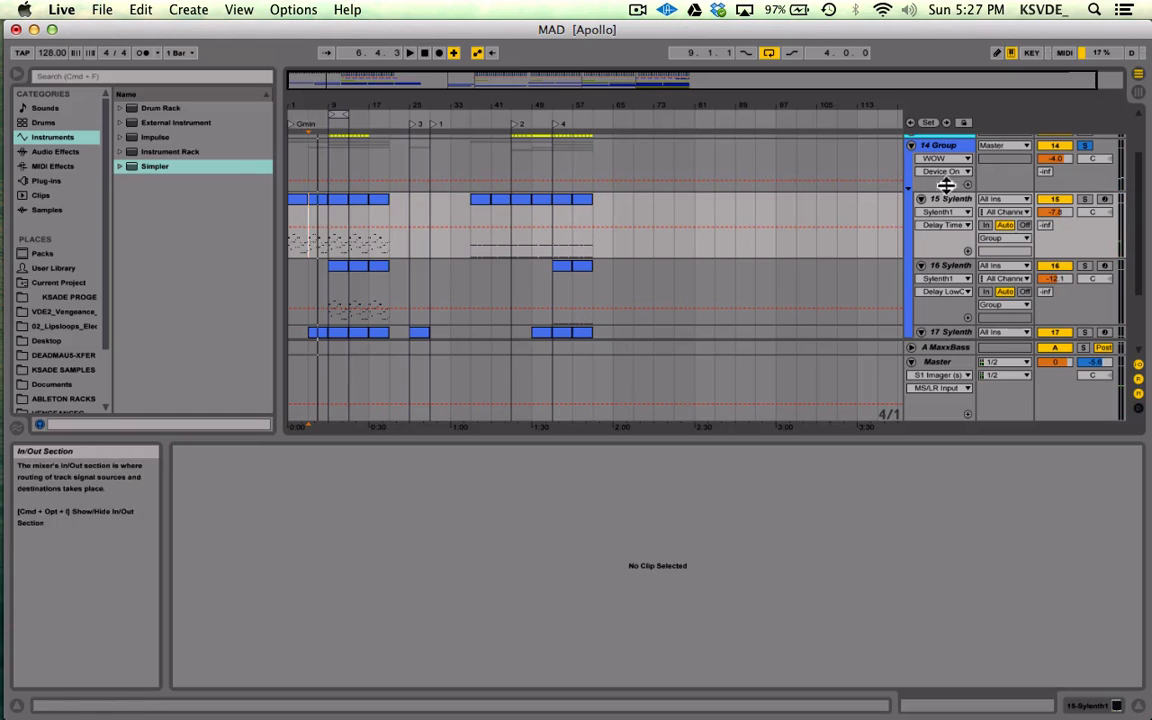
# Select the 14 Group track and track 15's clip at bar 5, and look over the layers' clip arrangement
pyautogui.click(940, 150)
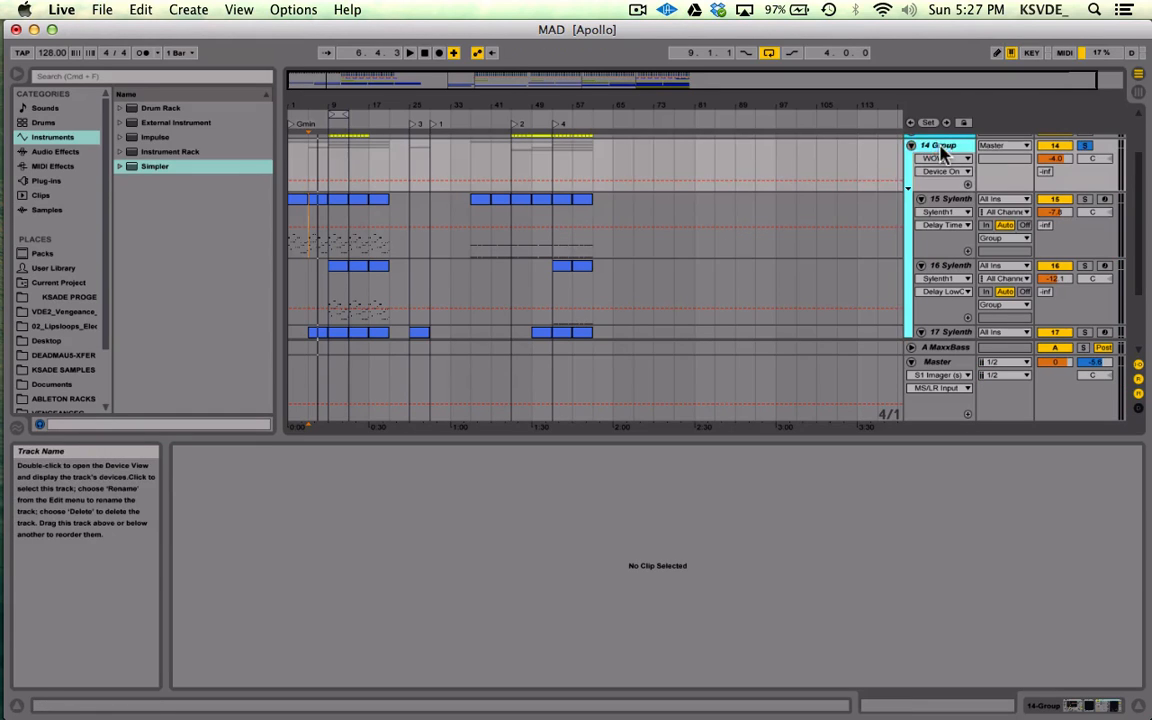
pyautogui.click(316, 199)
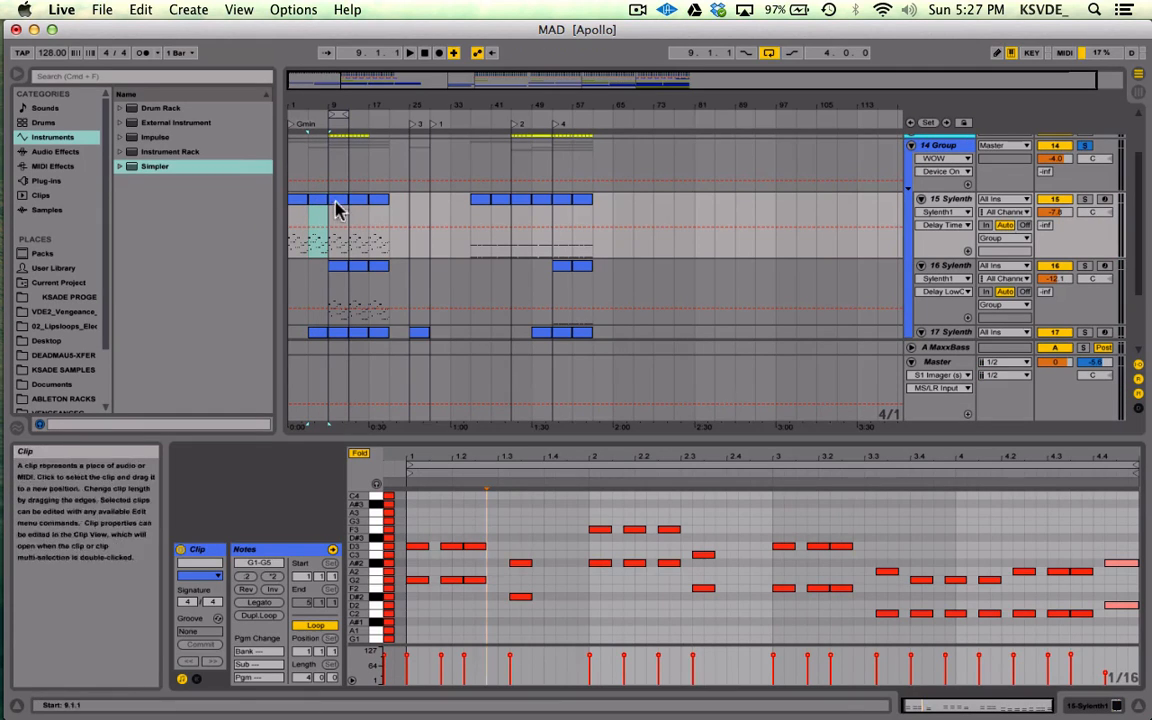
pyautogui.scroll(-2, 335, 208)
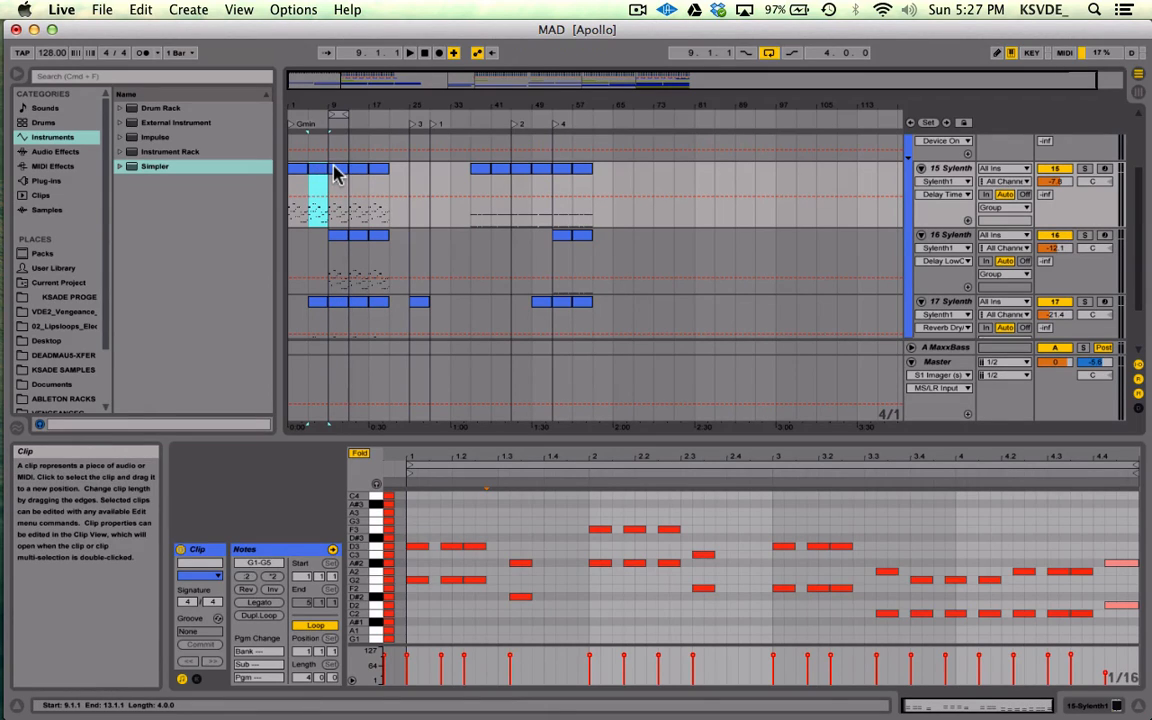
pyautogui.scroll(3, 540, 247)
pyautogui.scroll(-4, 537, 248)
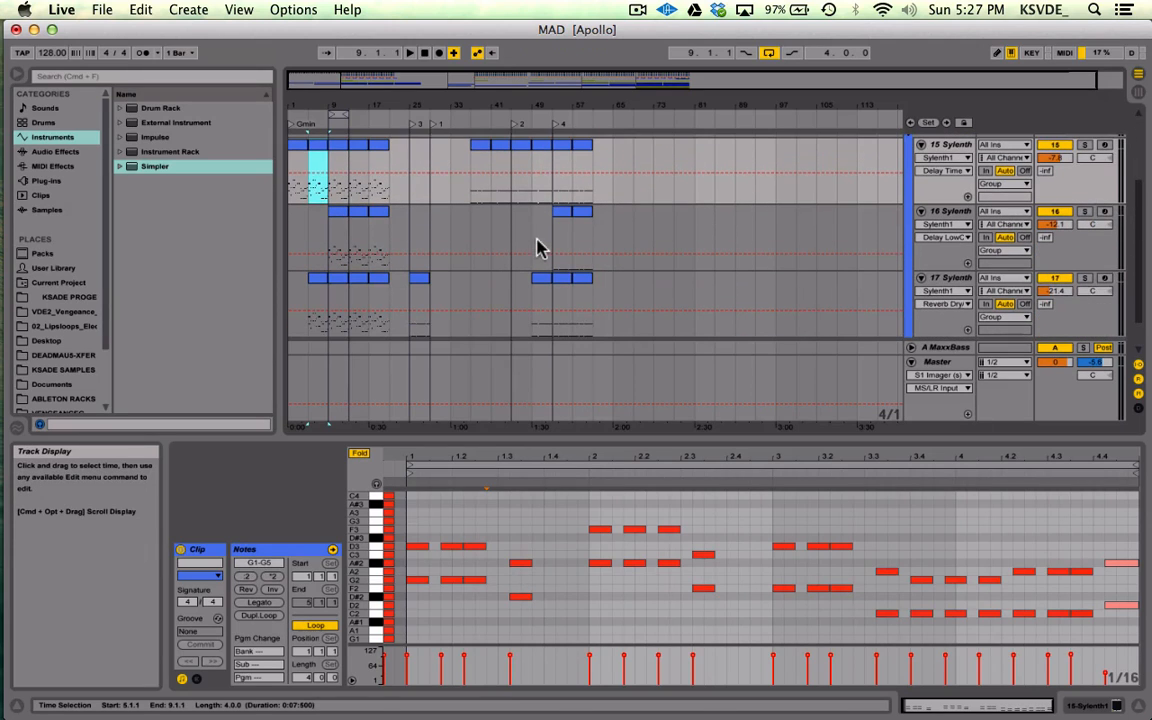
# Compare the clips at bar 9 on tracks 15, 16 and 17
pyautogui.click(337, 148)
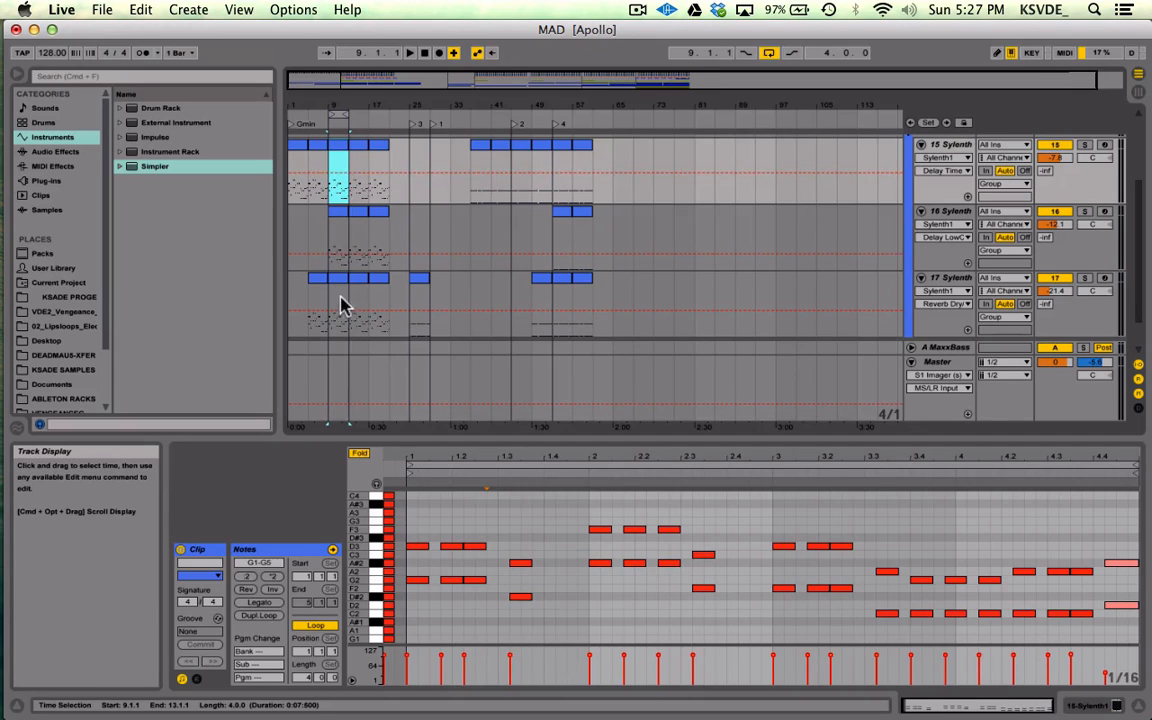
pyautogui.click(338, 213)
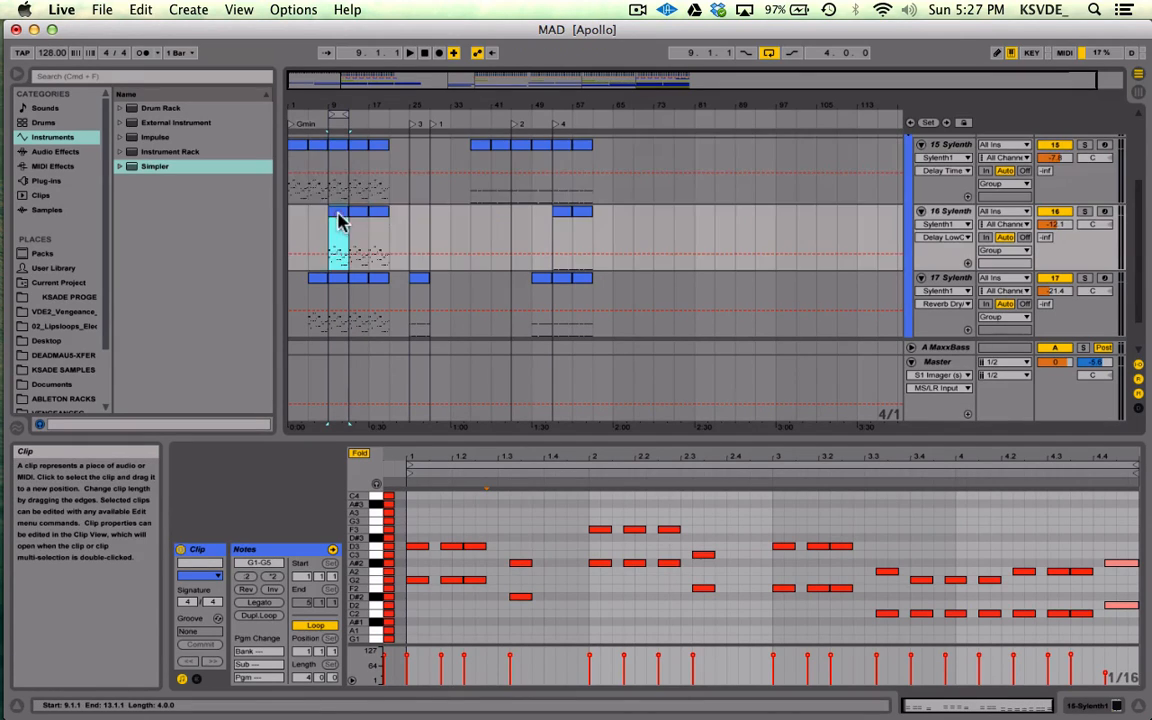
pyautogui.click(338, 278)
pyautogui.click(342, 212)
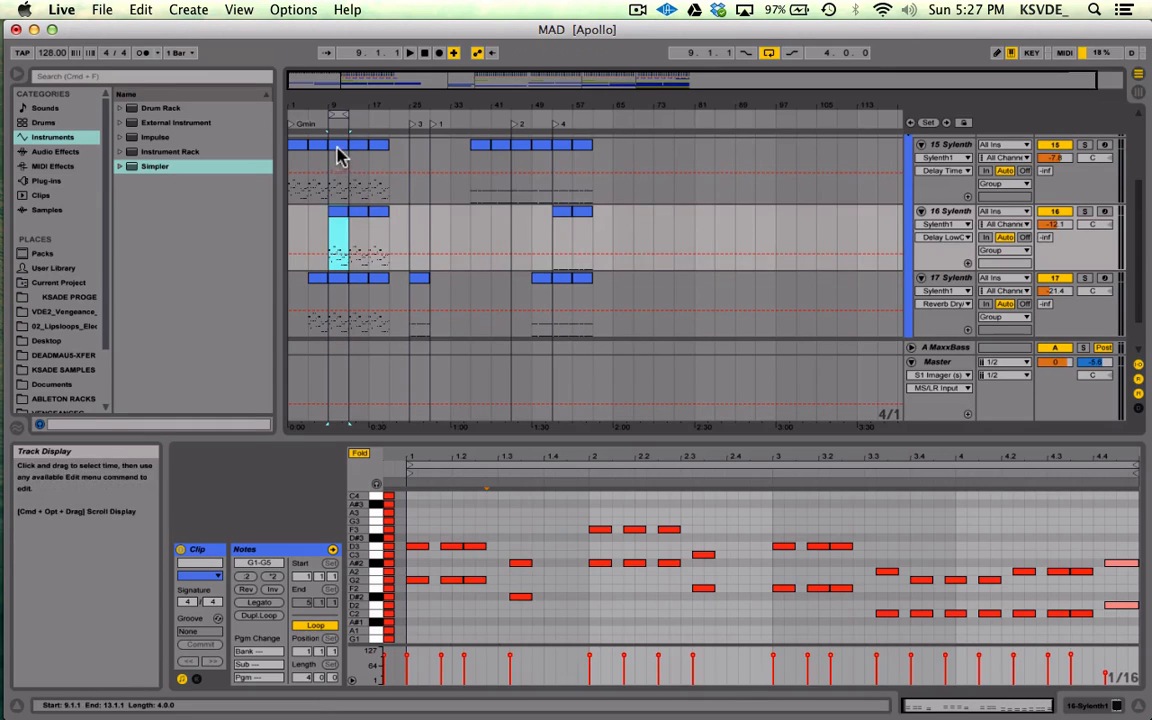
# Examine the notes of track 15's clip at bar 9 and play them back
pyautogui.click(341, 147)
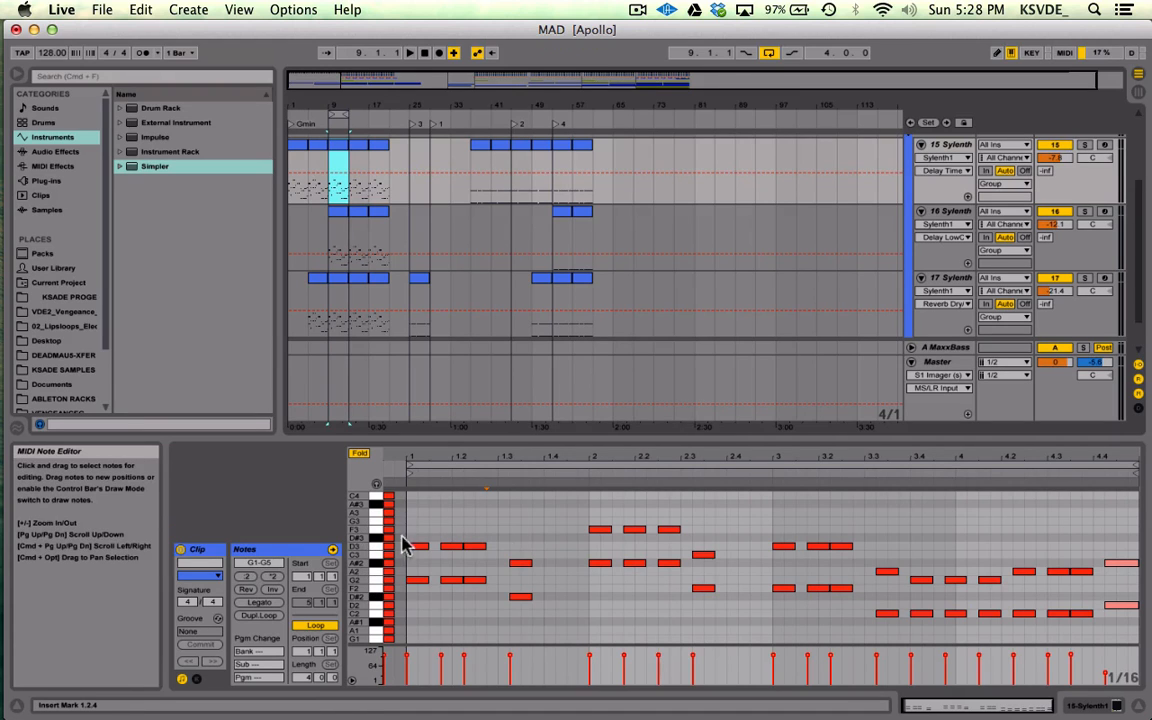
pyautogui.click(635, 566)
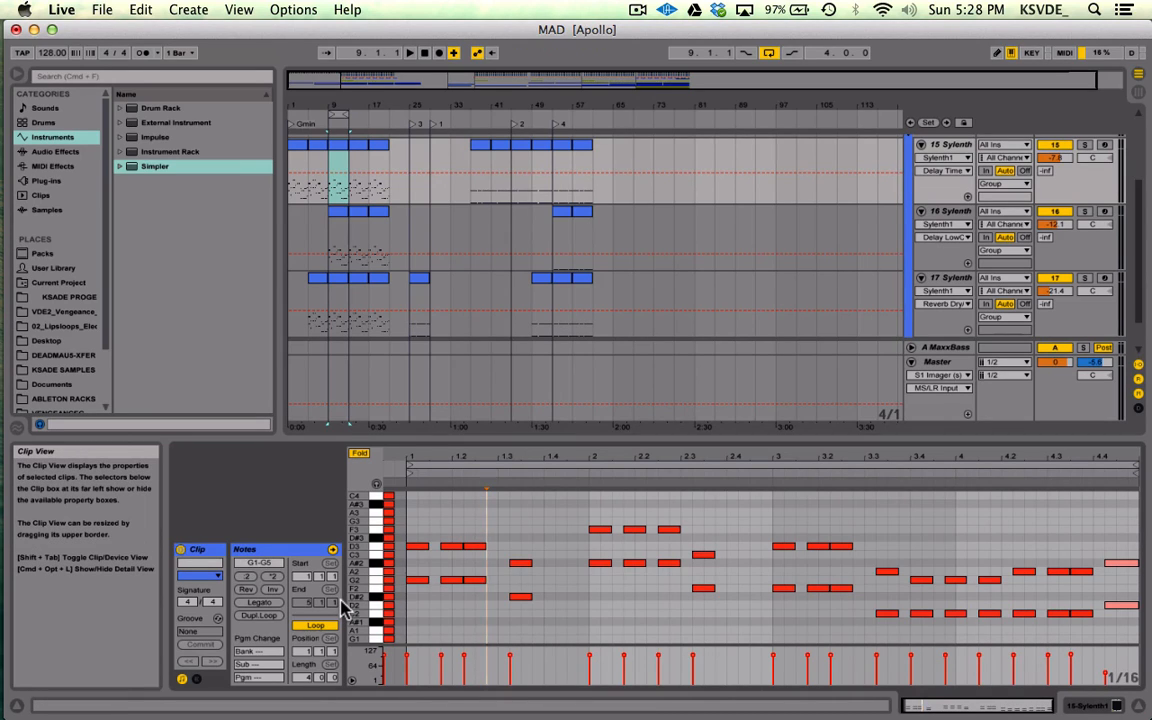
pyautogui.press('space')
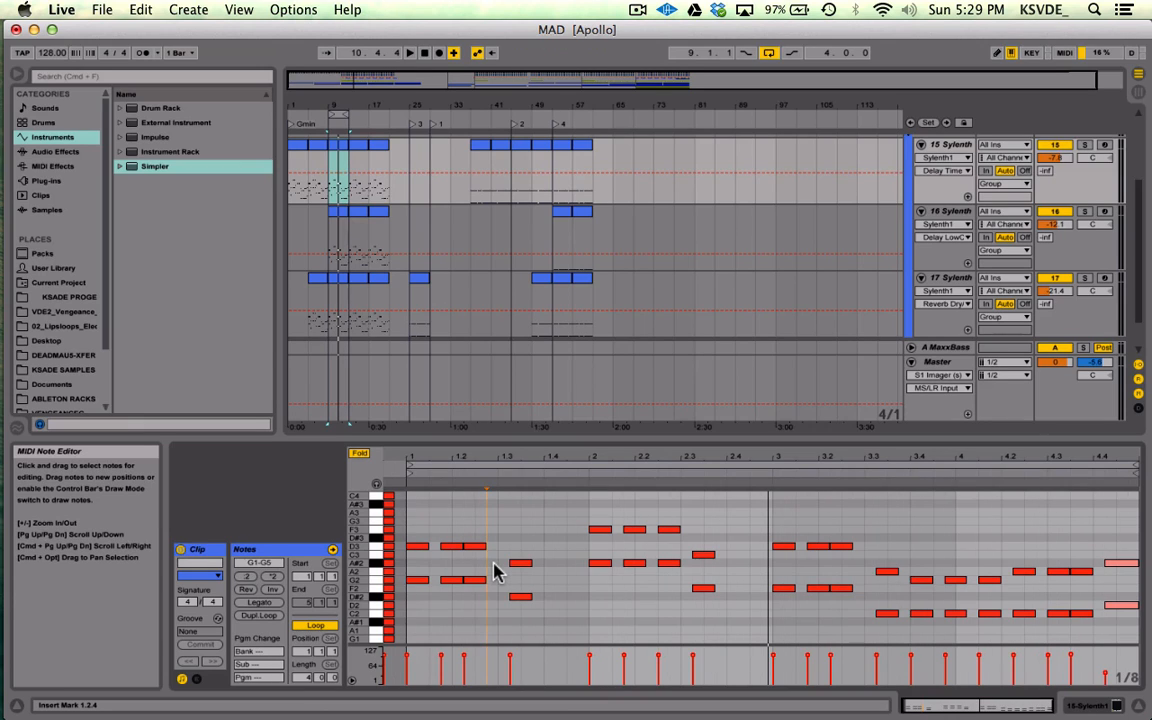
# Try narrower, wider and triplet grids in the note editor, and zoom in on the first bars of track 15's clip
pyautogui.press('super+3')
pyautogui.press('super+1')
pyautogui.press('super+2')
pyautogui.press('super+3')
pyautogui.moveTo(952, 707); pyautogui.dragTo(952, 719)
pyautogui.hscroll(-5, 426, 567)
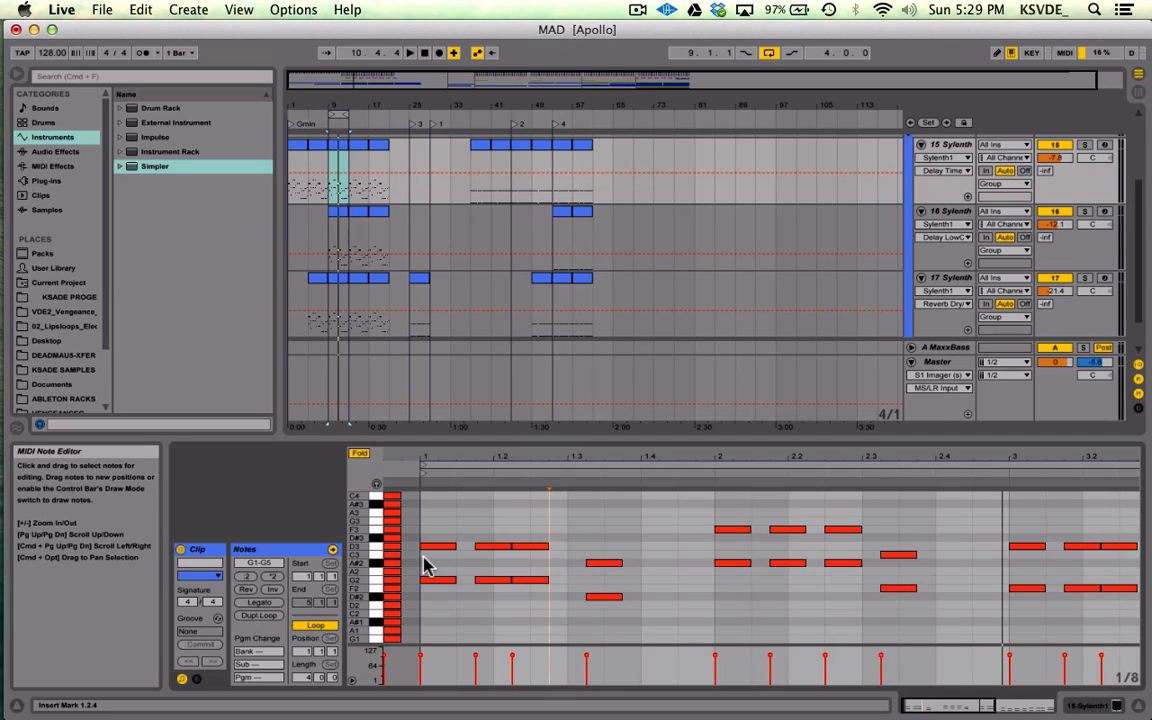
# Step the note editor's grid through 1/2T, other narrower and wider values and 1/16, ending on a 1/16T grid
pyautogui.press('super+2')
pyautogui.press('super+2')
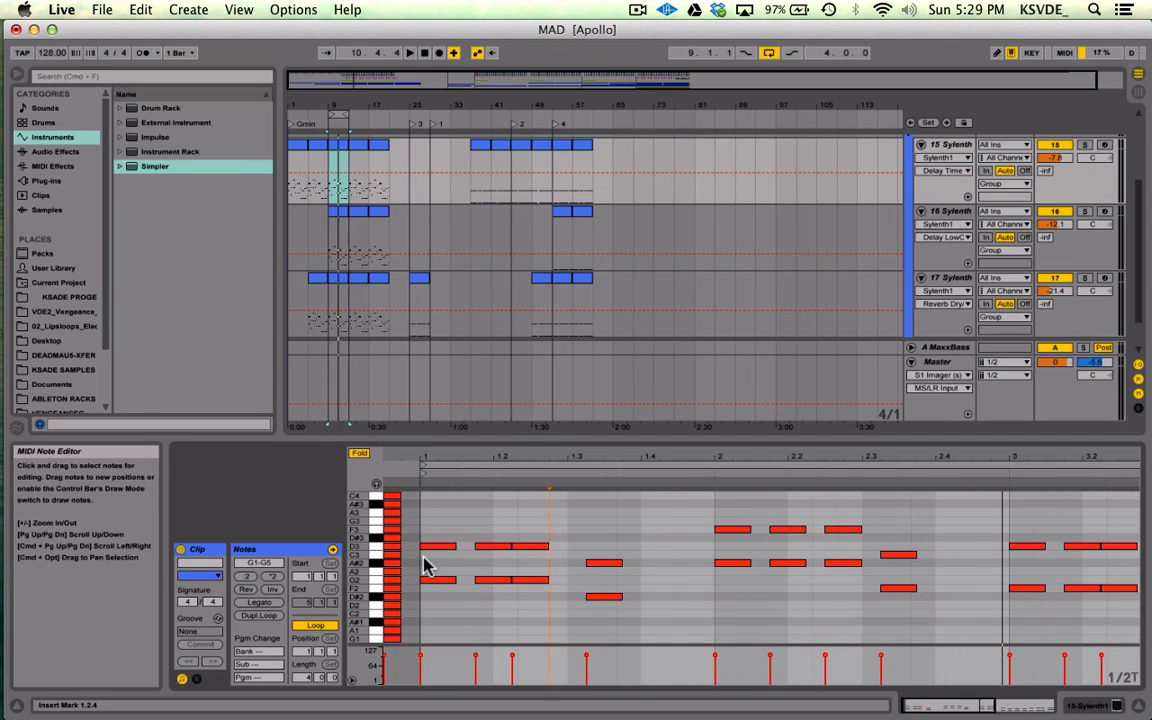
pyautogui.press('super+3')
pyautogui.press('super+3')
pyautogui.press('super+3')
pyautogui.press('super+1')
pyautogui.press('super+1')
pyautogui.press('super+2')
pyautogui.press('super+2')
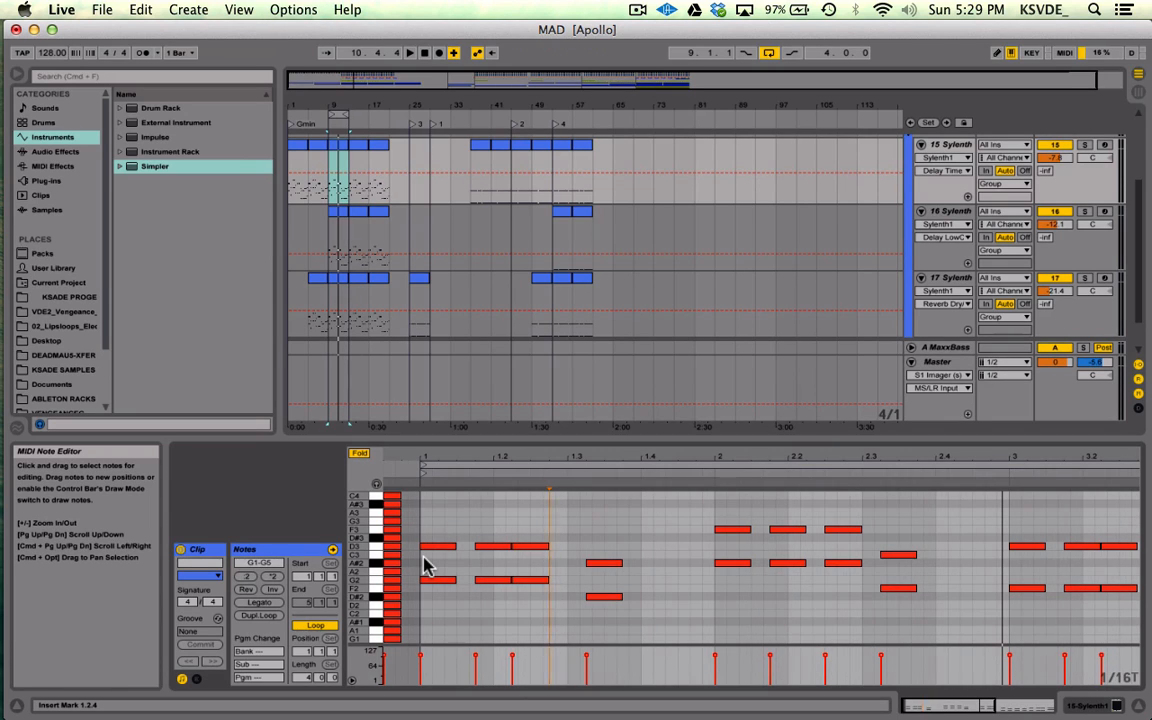
pyautogui.press('super+3')
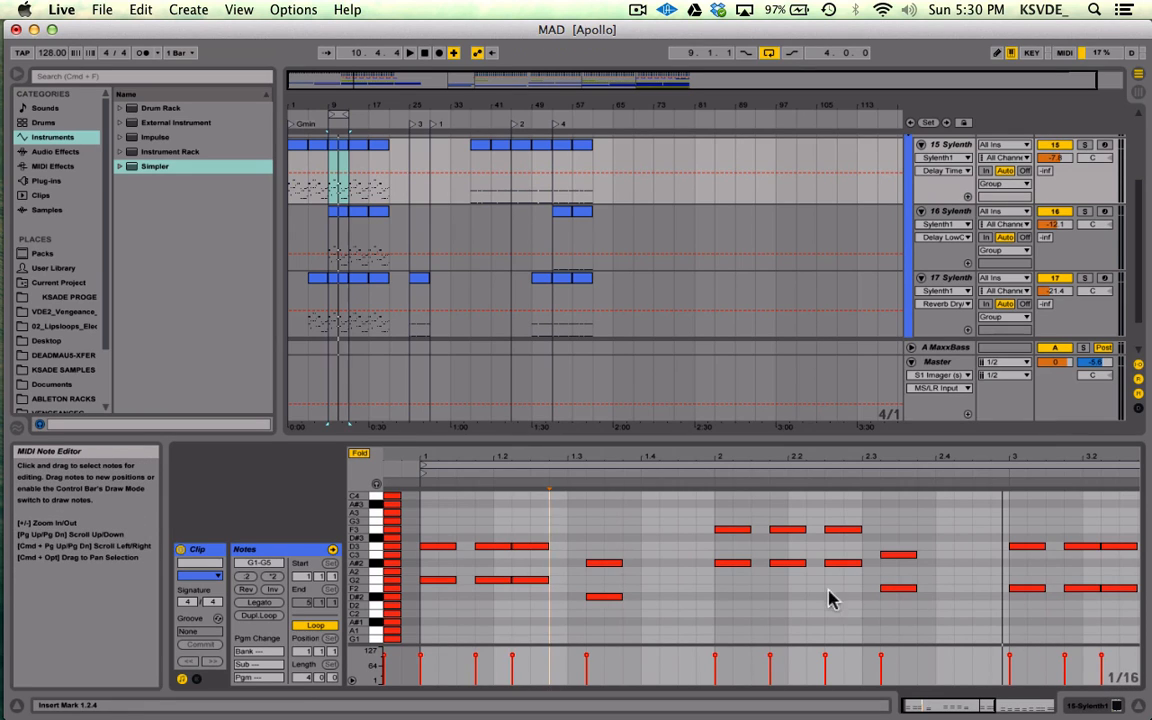
pyautogui.press('super+1')
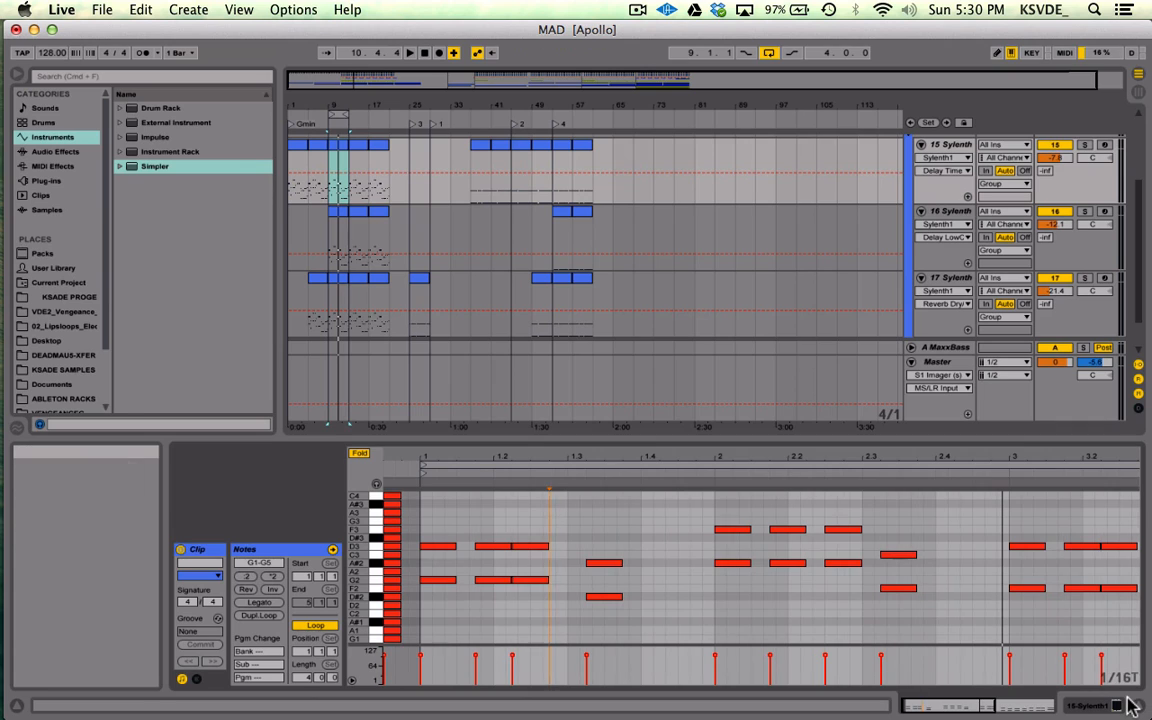
# Toggle the triplet grid on and off in the note editor, ending on a straight 1/16 grid
pyautogui.press('super+3')
pyautogui.press('super+3')
pyautogui.press('super+3')
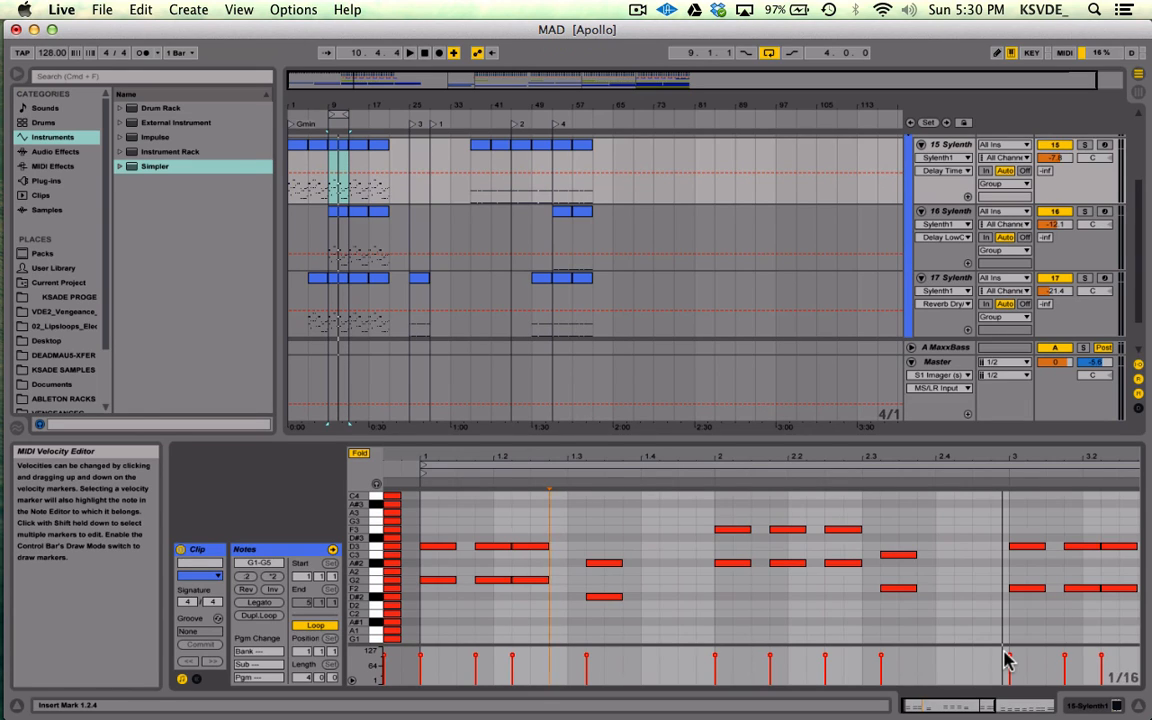
# Place the insert marker at bar 73 on track 16 and step the arrangement grid through 16/1 and 8/1, ending on 2/1
pyautogui.press('super+2')
pyautogui.click(646, 208)
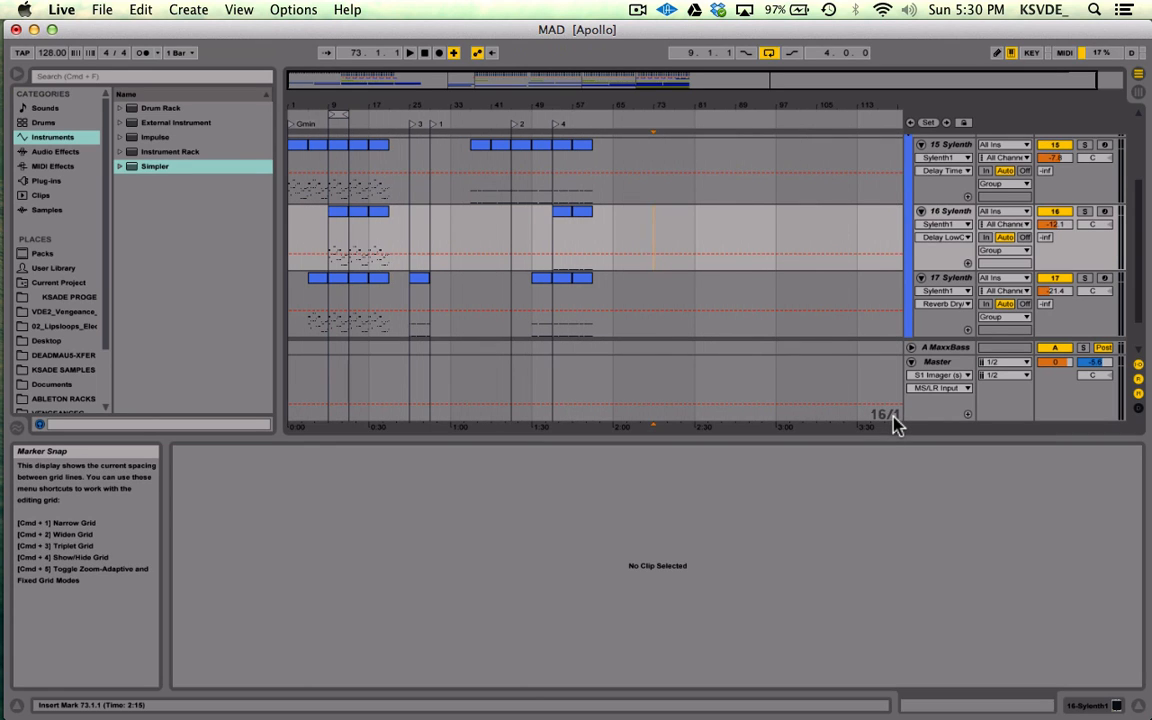
pyautogui.press('super+2')
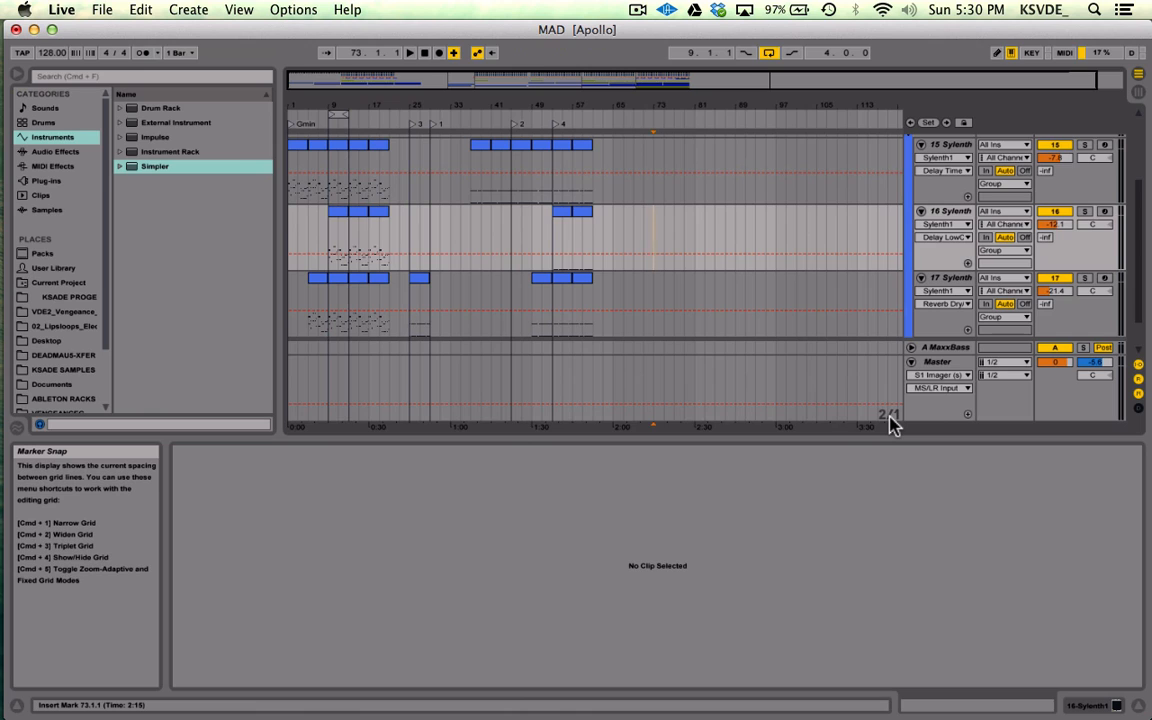
pyautogui.press('super+2')
pyautogui.press('super+2')
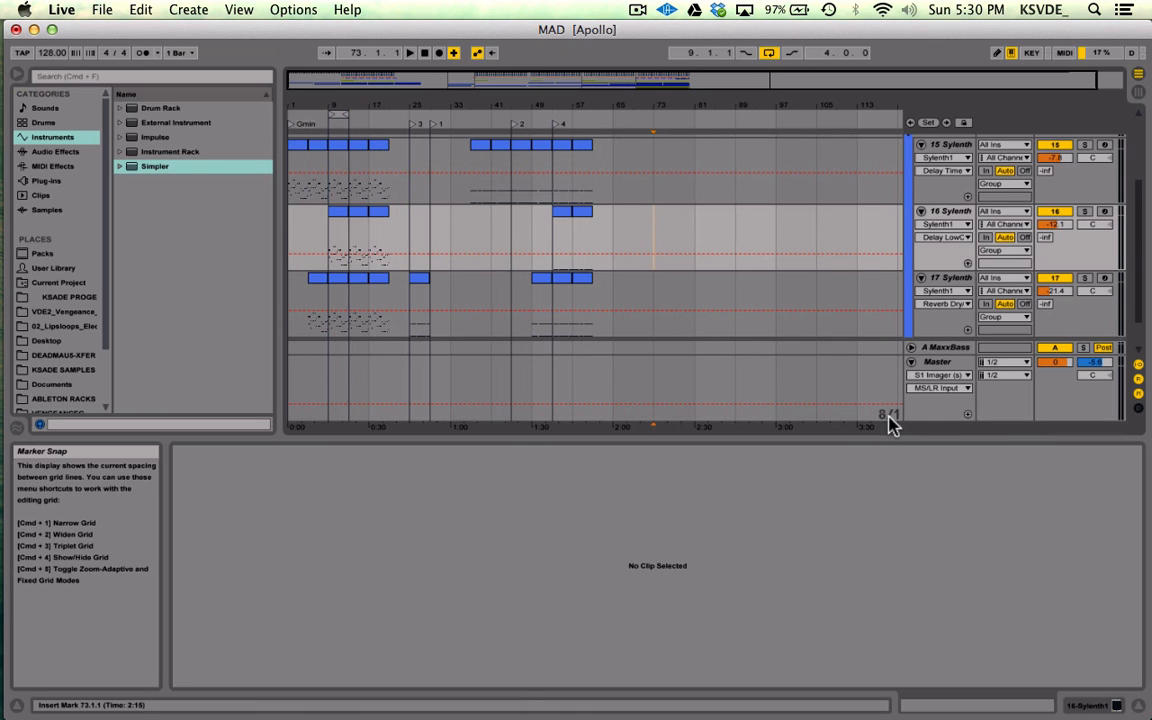
pyautogui.press('super+1')
pyautogui.press('super+1')
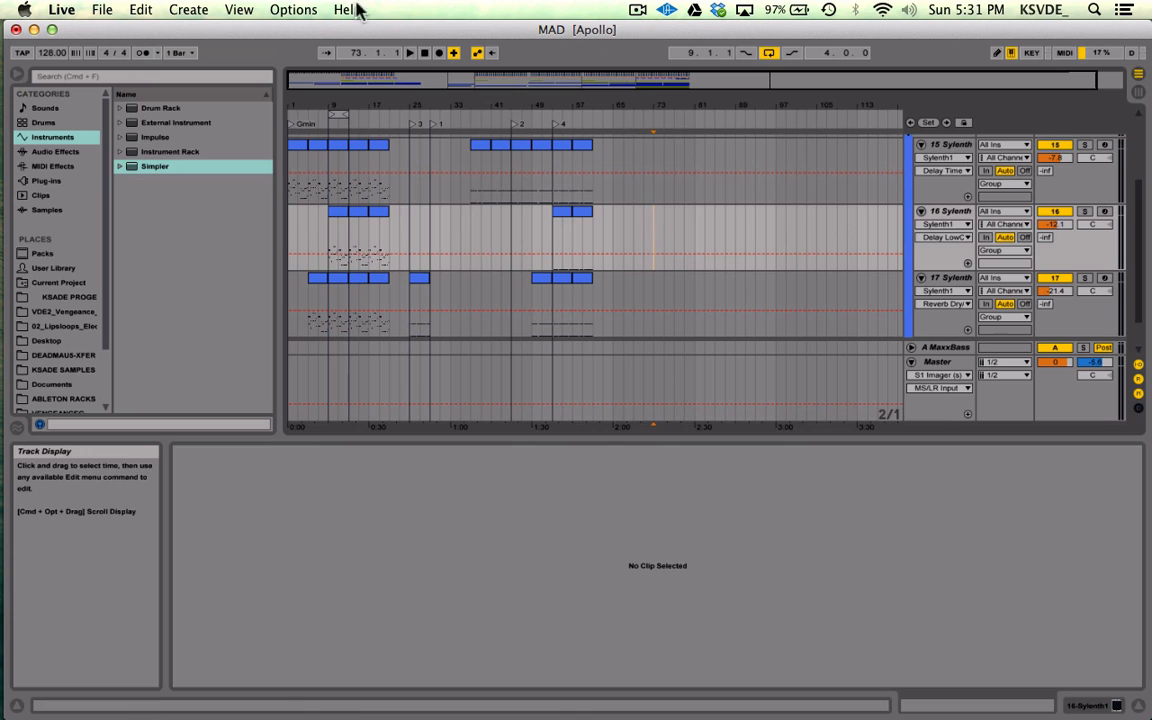
# Zoom the arrangement in around bar 17 and try wider and narrower grid spacings there
pyautogui.moveTo(398, 85); pyautogui.dragTo(392, 83)
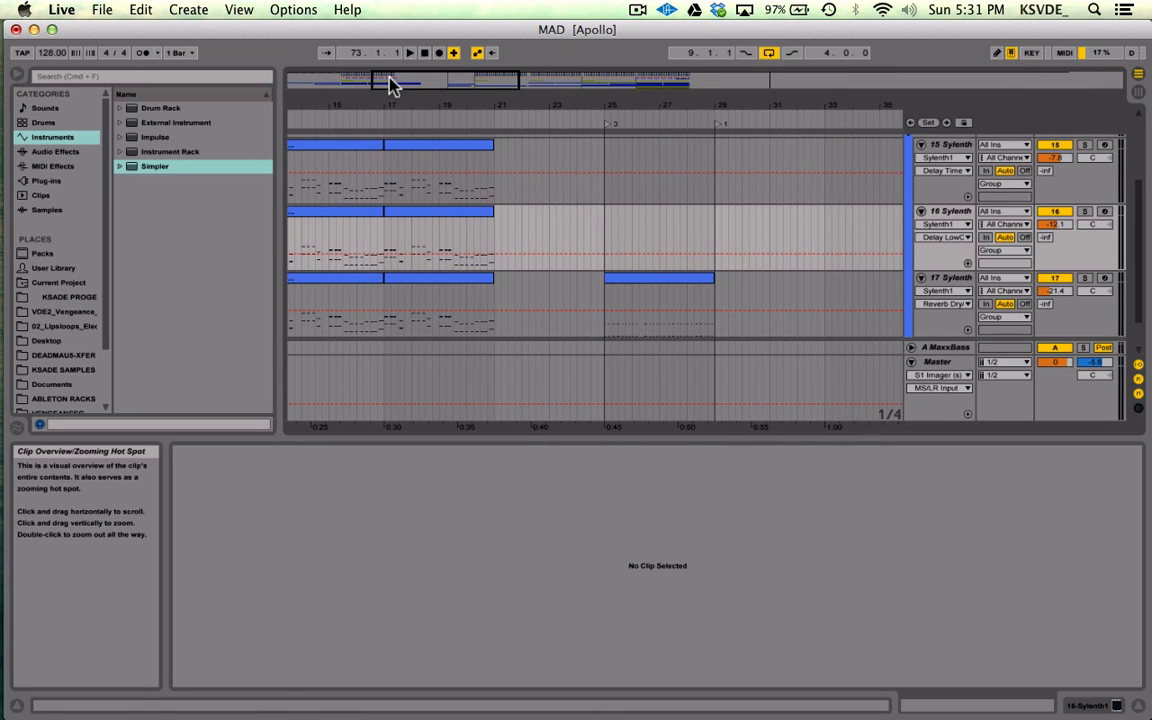
pyautogui.press('super+2')
pyautogui.press('super+2')
pyautogui.press('super+2')
pyautogui.press('super+1')
pyautogui.press('super+1')
pyautogui.press('super+1')
pyautogui.moveTo(390, 79); pyautogui.dragTo(389, 82)
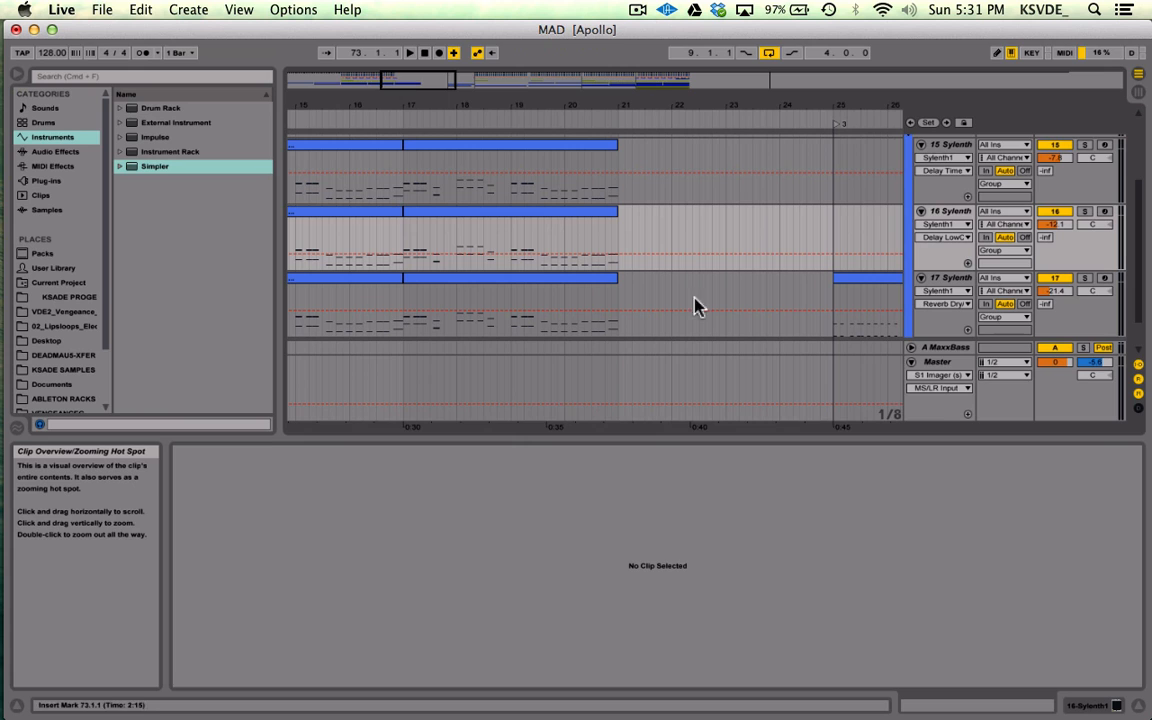
# Open track 16's clip at bar 17, mark position 3.3.1, and step the note grid to 1/2 and back to 1/8
pyautogui.click(490, 213)
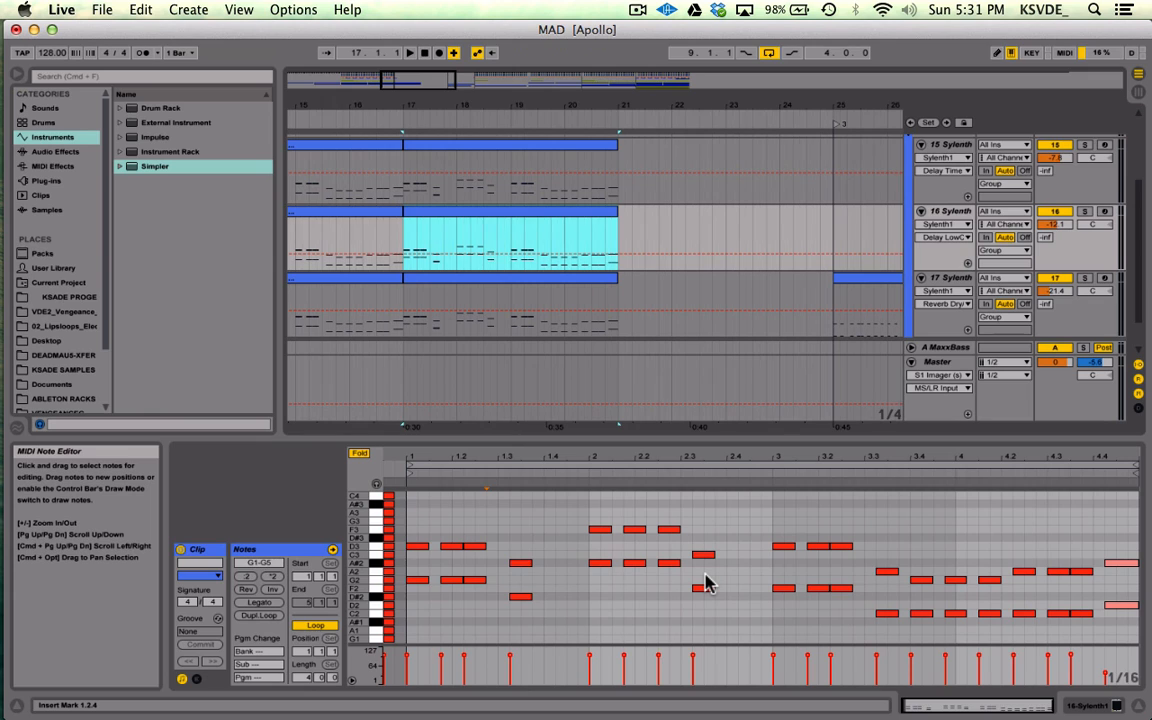
pyautogui.click(865, 547)
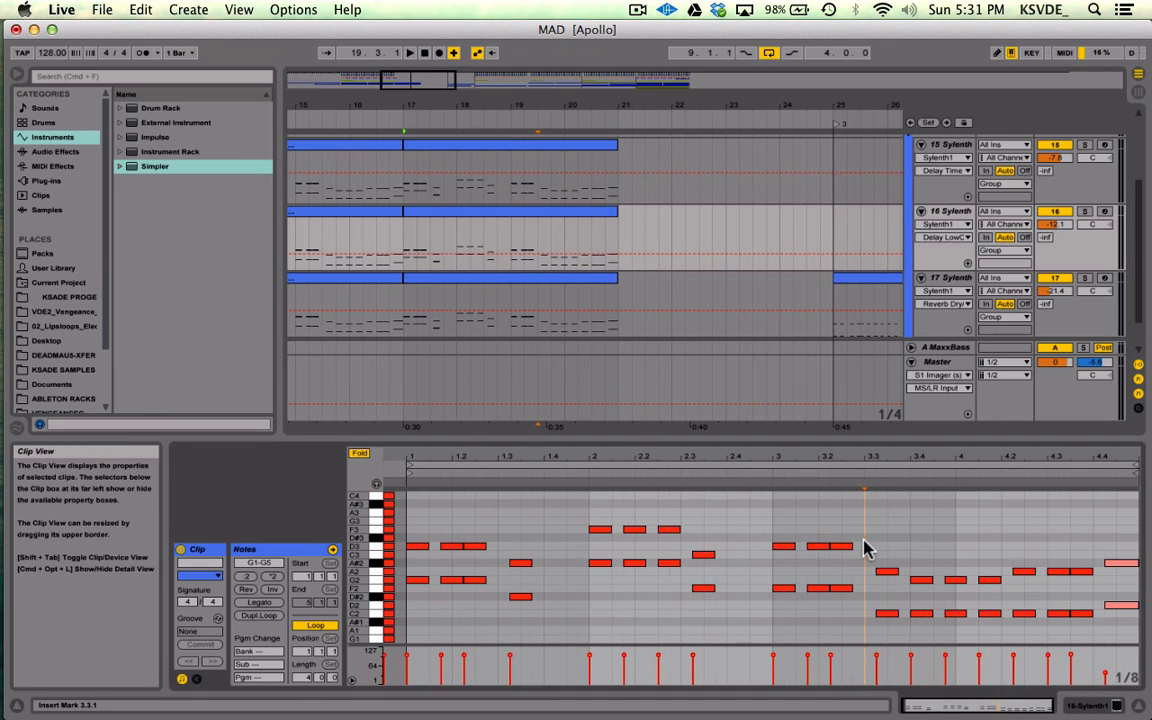
pyautogui.press('super+2')
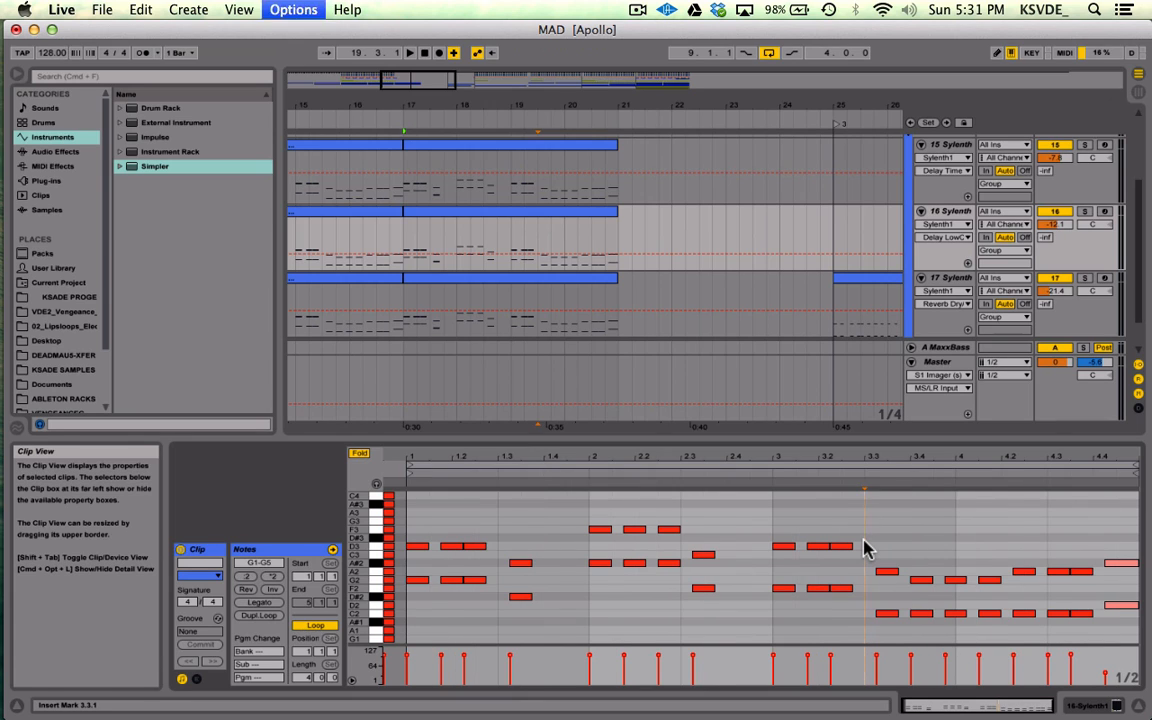
pyautogui.press('super+1')
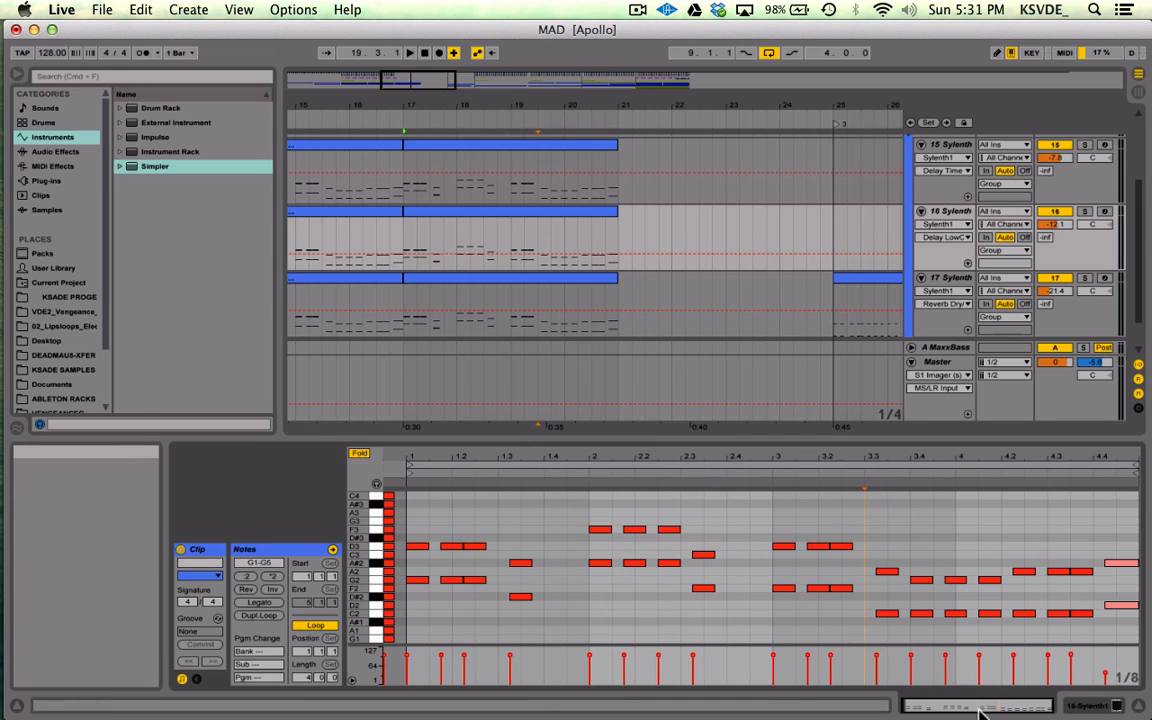
# Narrow the note editor's grid to 1/16, show the whole clip, and play it back briefly from bar 17
pyautogui.moveTo(985, 707); pyautogui.dragTo(920, 703)
pyautogui.hscroll(-3, 592, 555)
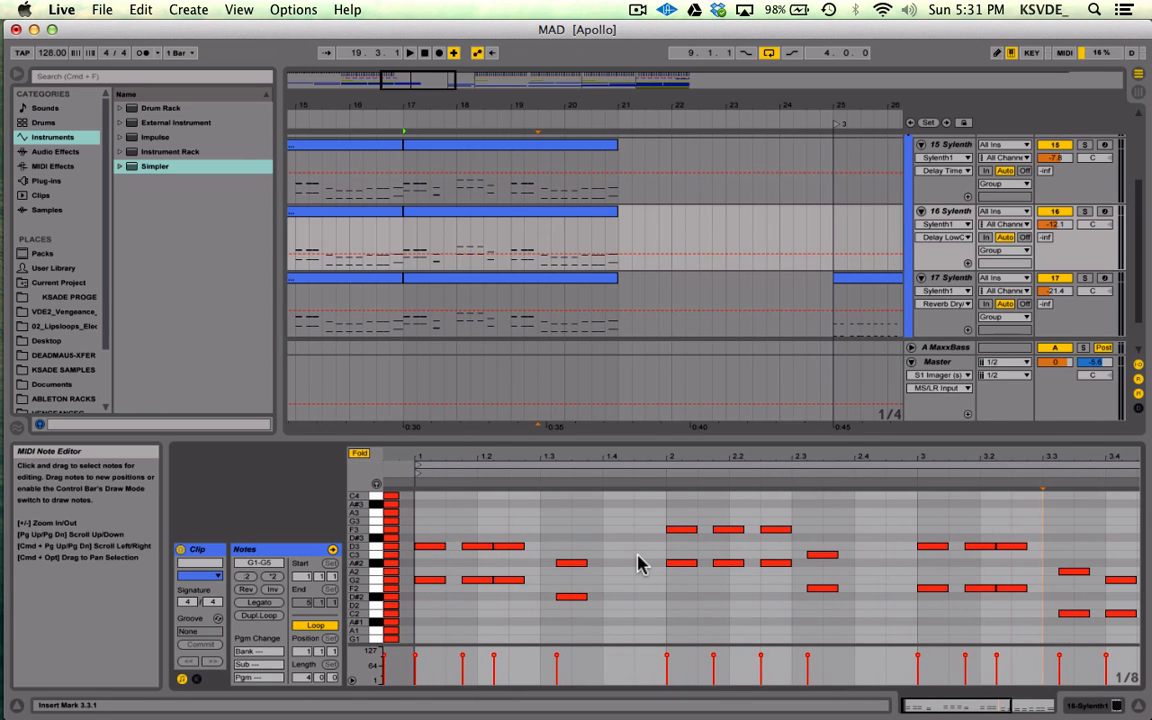
pyautogui.press('super+1')
pyautogui.moveTo(975, 706); pyautogui.dragTo(975, 672)
pyautogui.press('space')
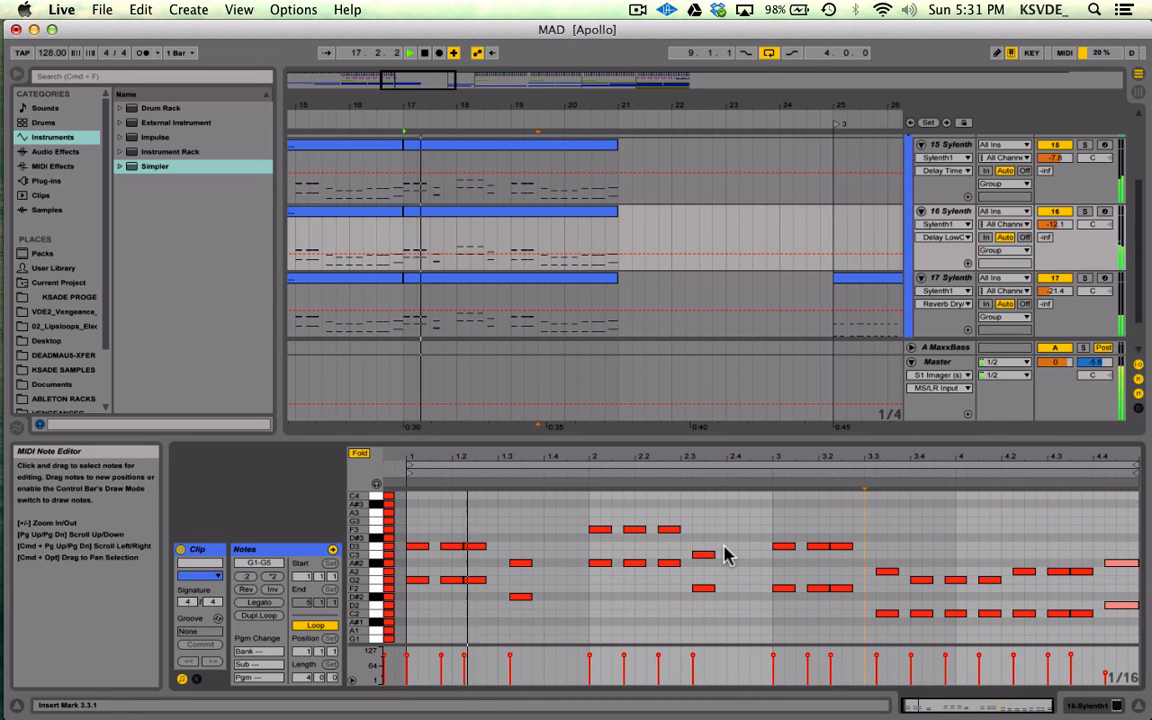
pyautogui.press('space')
# Open track 17's clip at bar 17 and select its last notes for examination
pyautogui.click(437, 280)
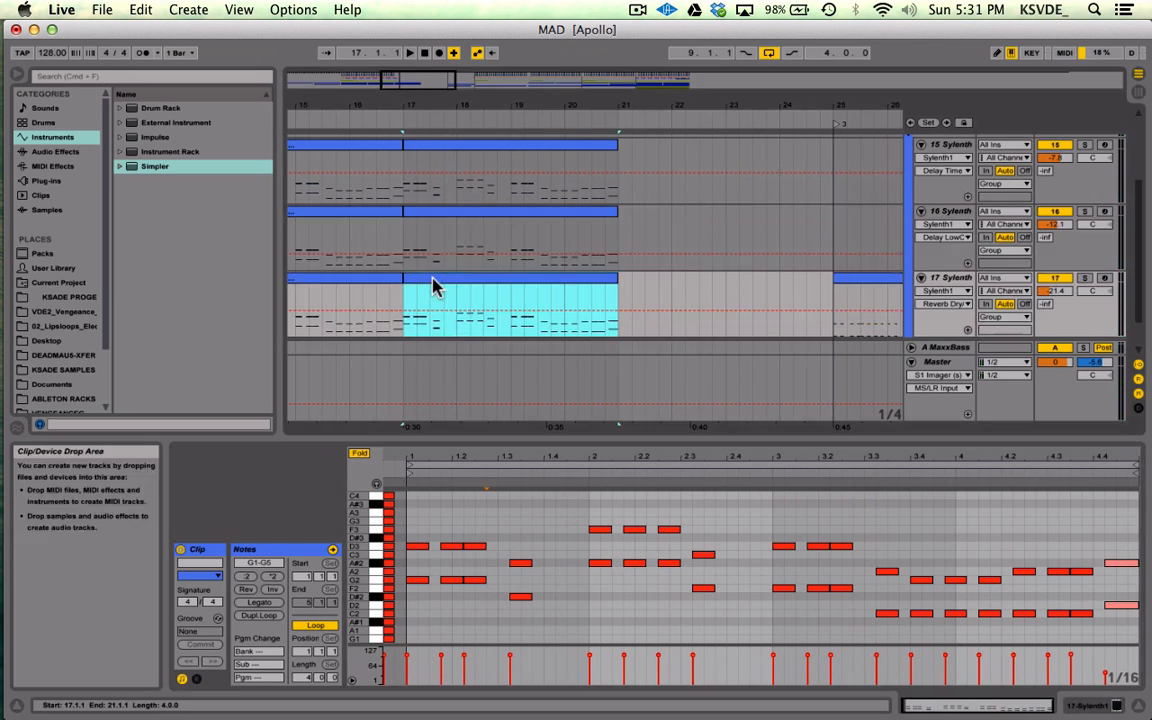
pyautogui.click(822, 590)
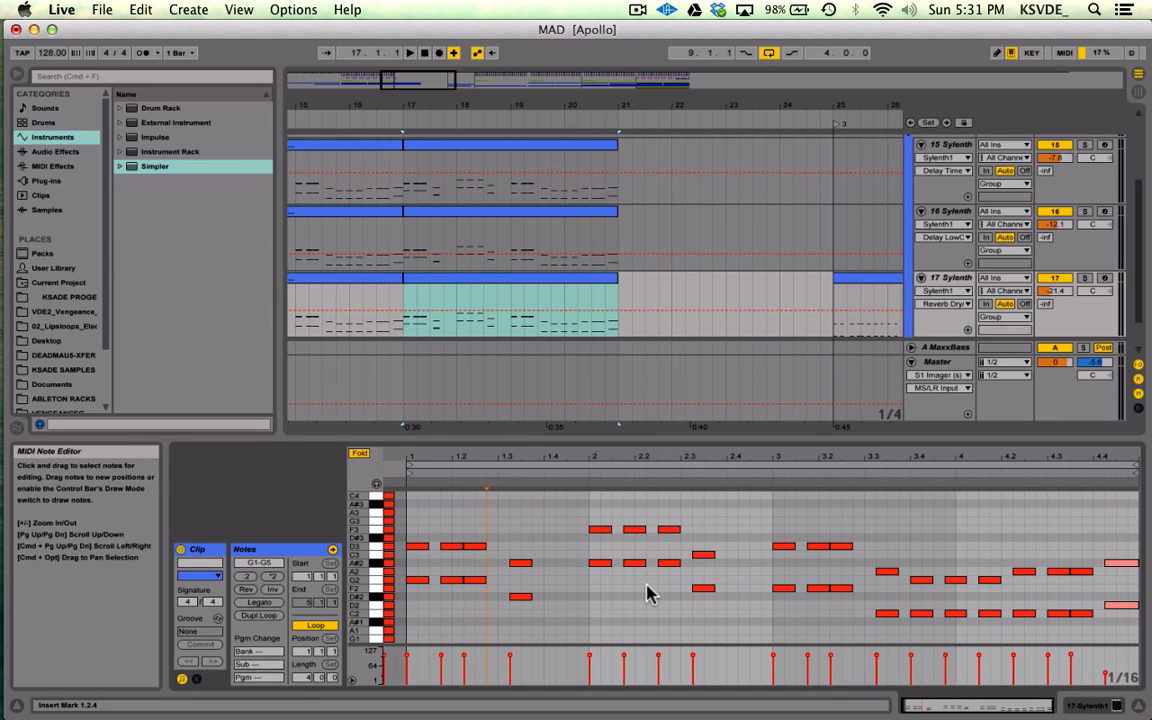
pyautogui.moveTo(1113, 540); pyautogui.dragTo(1118, 640)
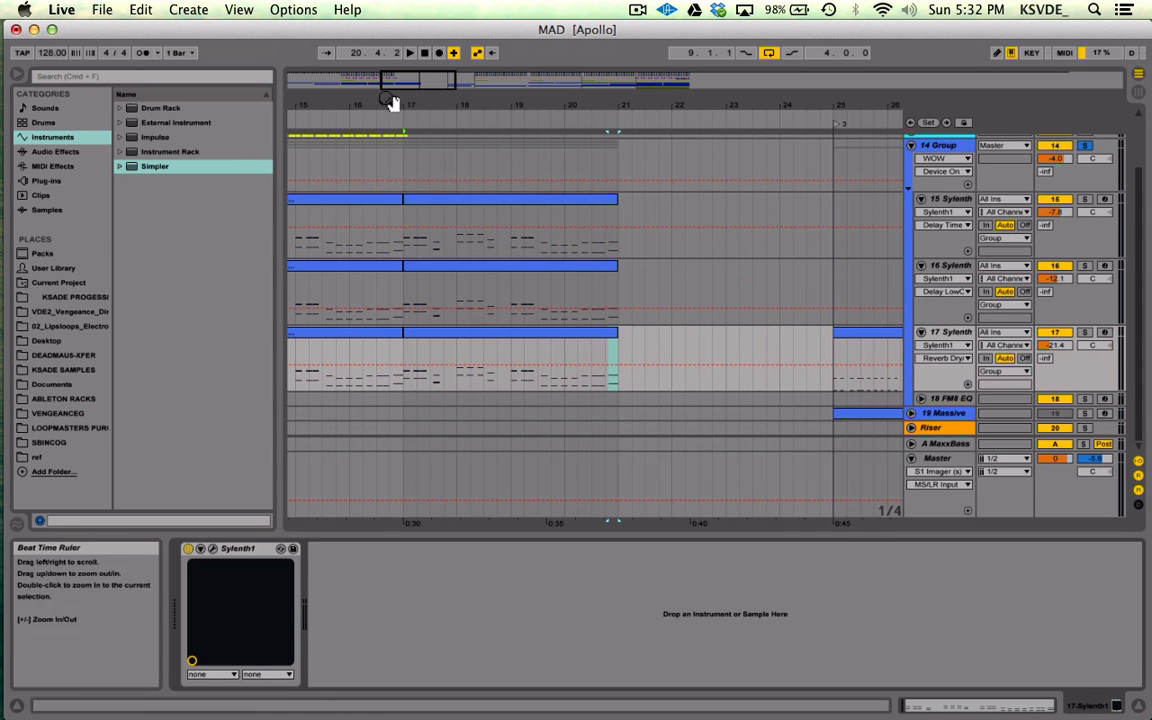
# Place the insert marker at bar 9 on track 16 and bring the whole song into view in the arrangement
pyautogui.moveTo(393, 103); pyautogui.dragTo(419, 80)
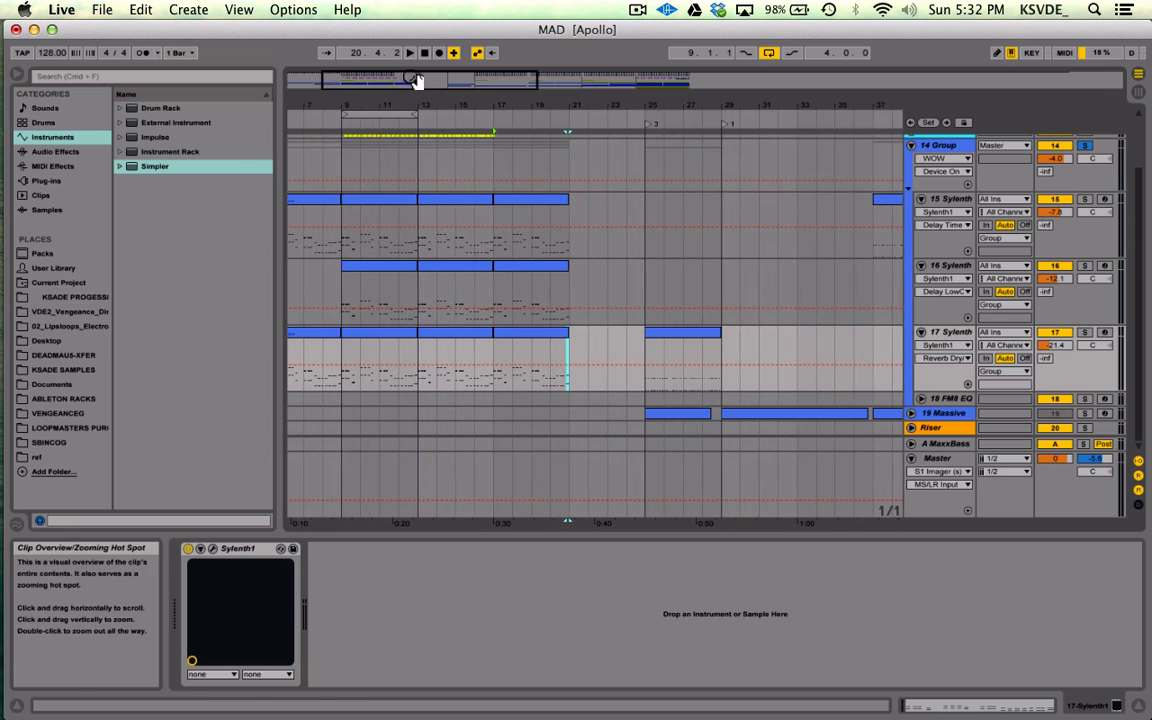
pyautogui.click(341, 283)
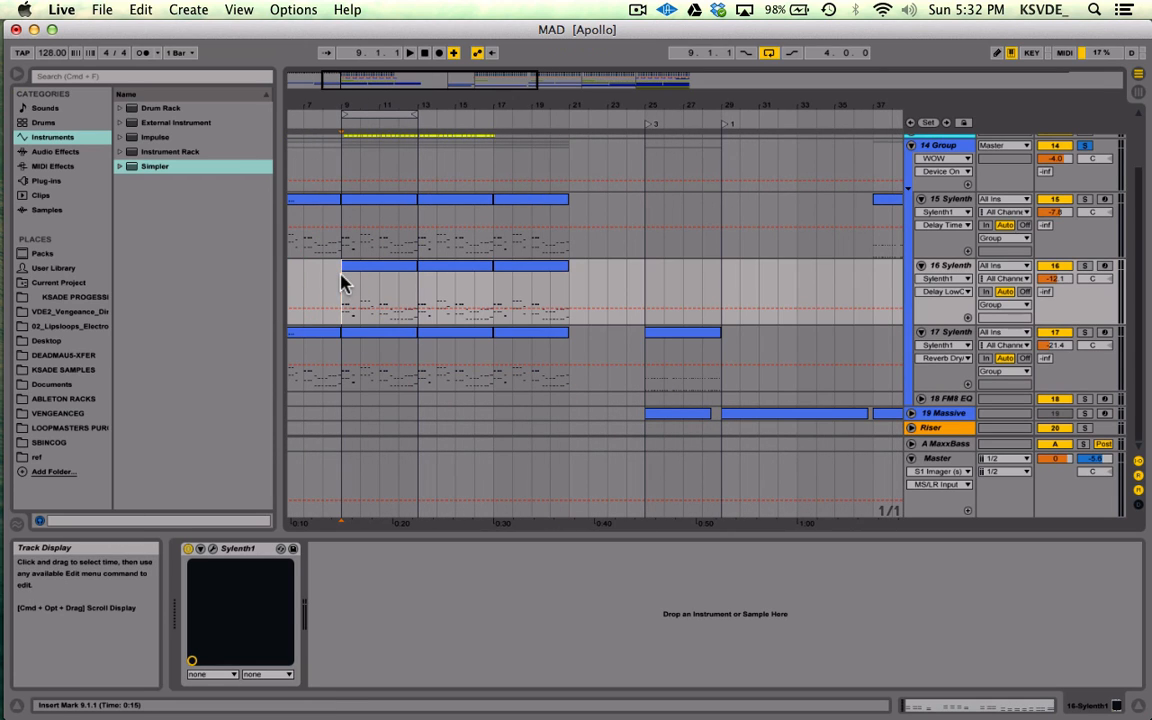
pyautogui.moveTo(415, 80); pyautogui.dragTo(555, 78)
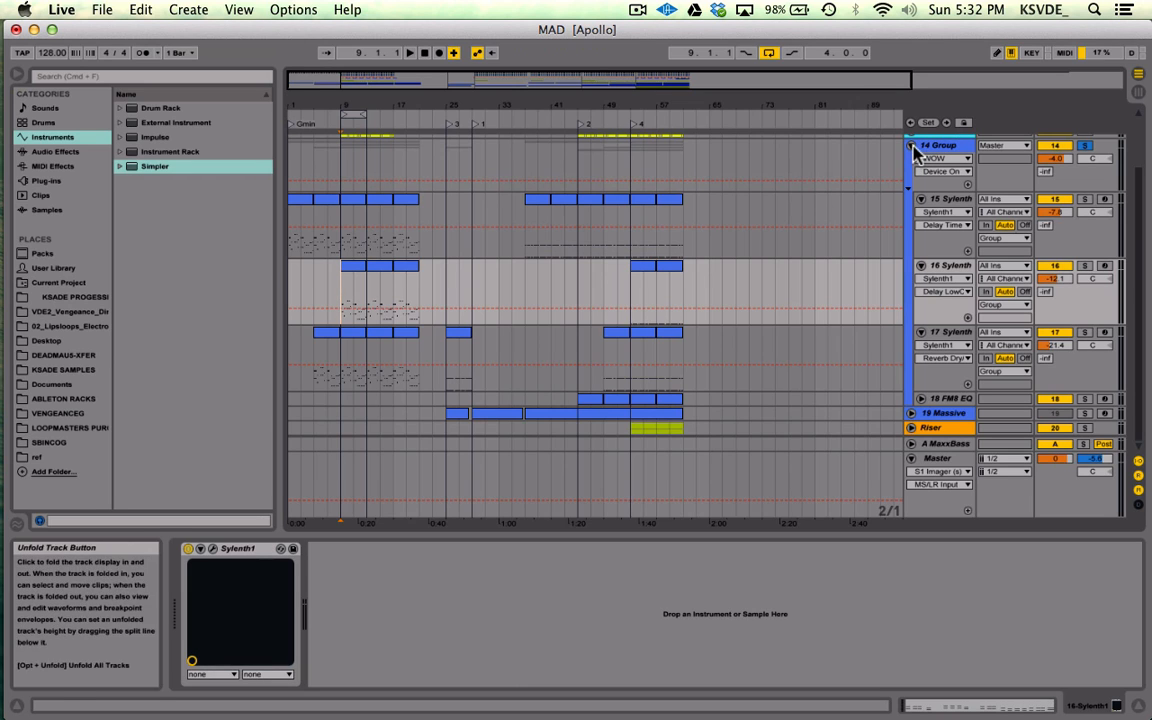
# Unsolo and fold track group 14, and play the full mix from bar 53
pyautogui.click(631, 283)
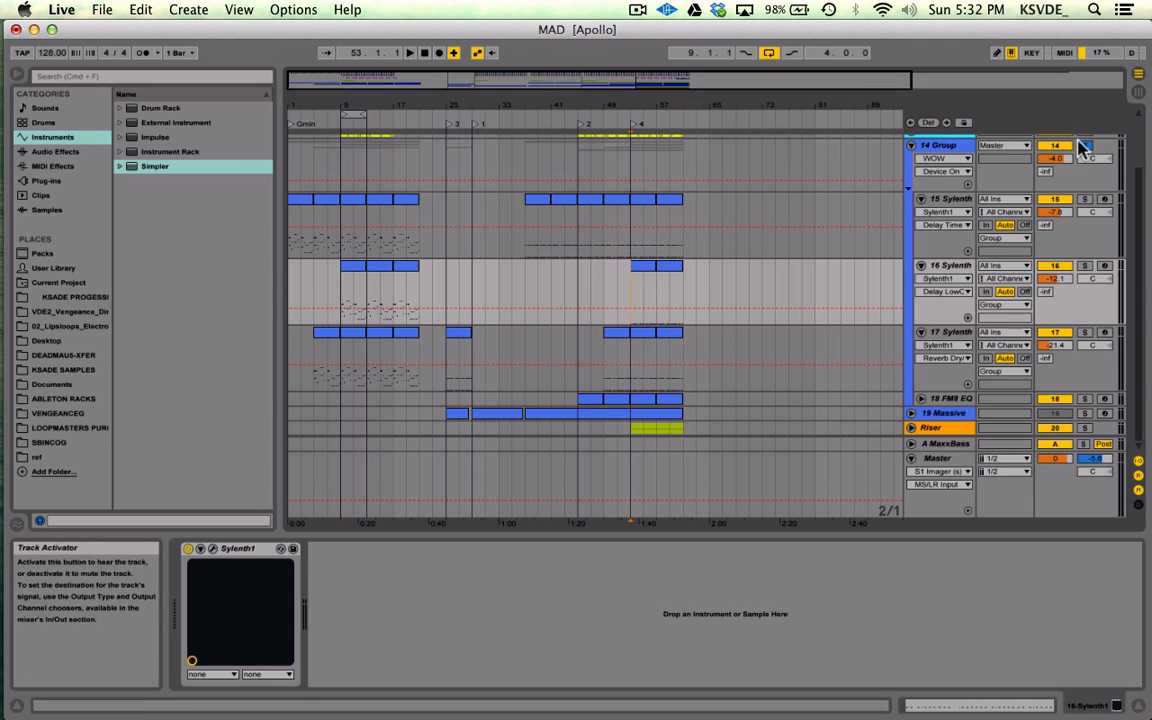
pyautogui.click(1080, 148)
pyautogui.click(911, 145)
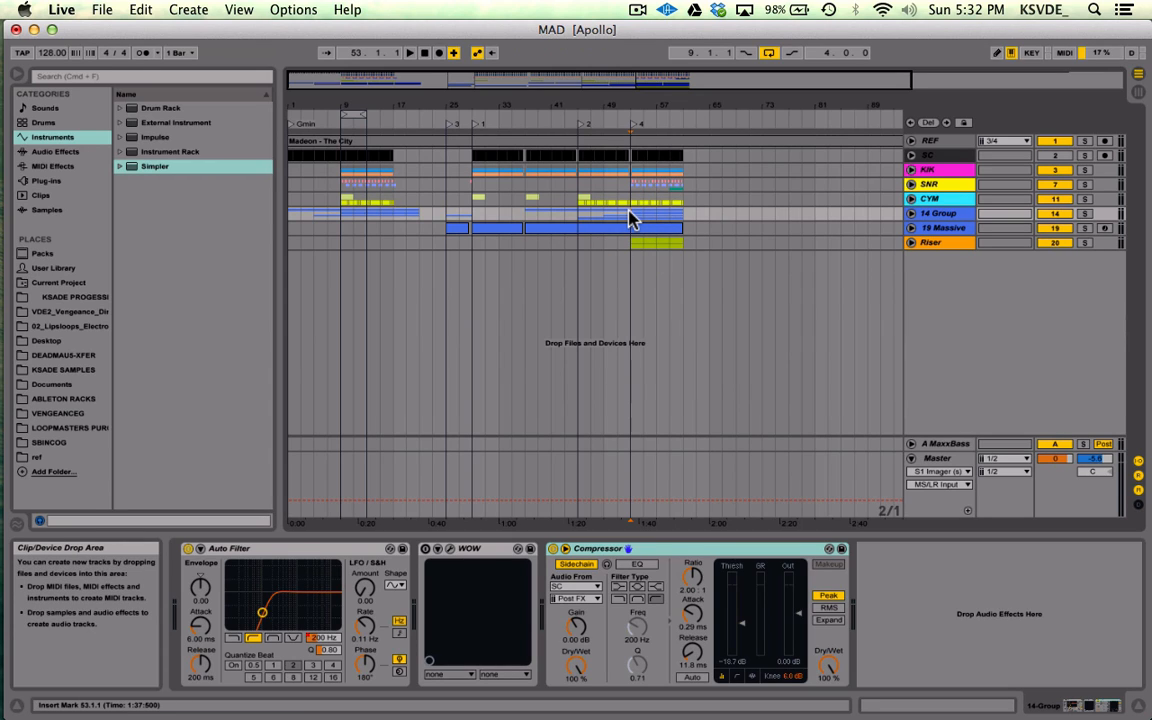
pyautogui.press('space')
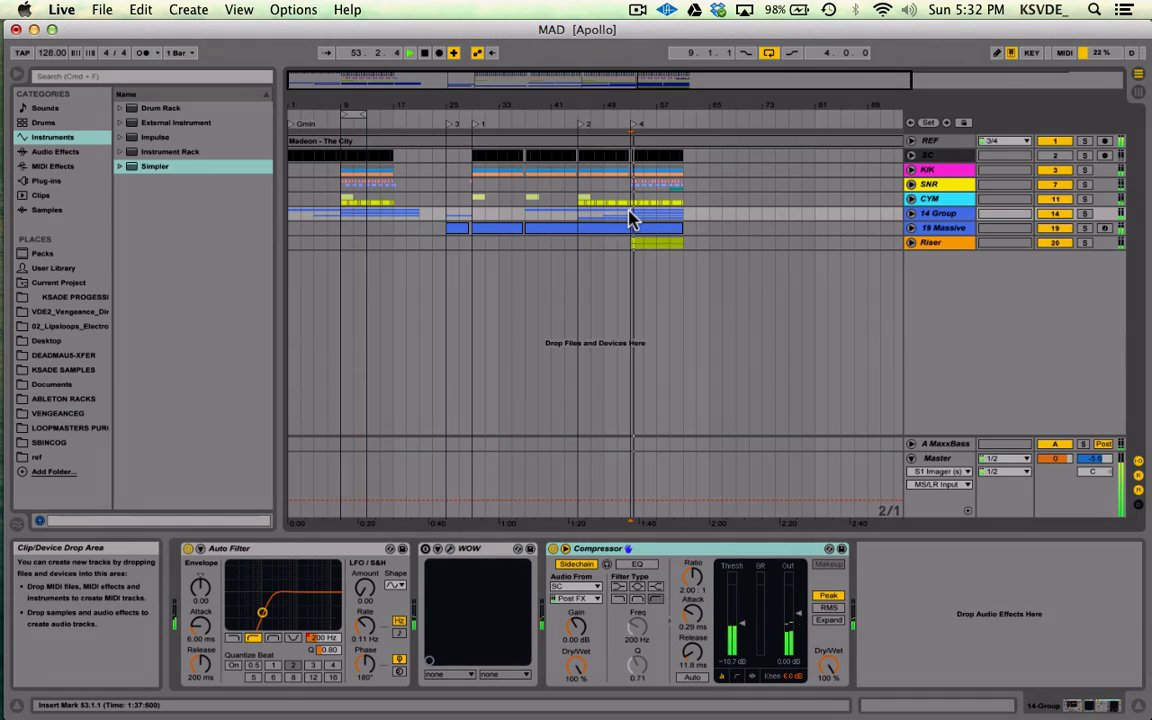